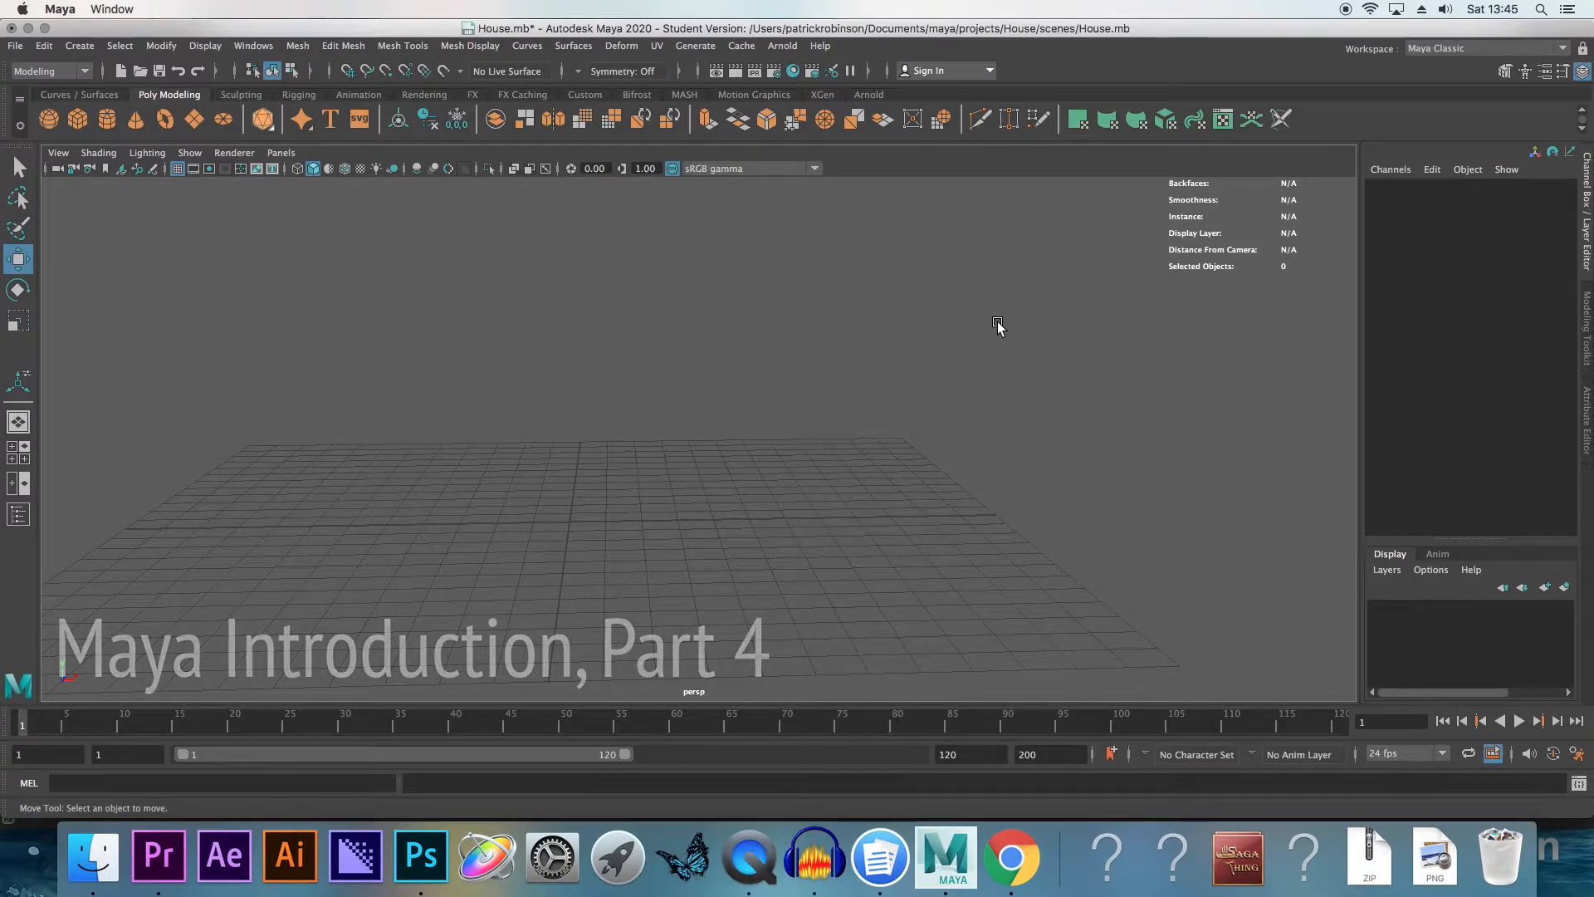
Create a polygon cube at the origin and scale it uniformly to about 2.97
{"action": "left_click", "coordinate": [81, 121]}
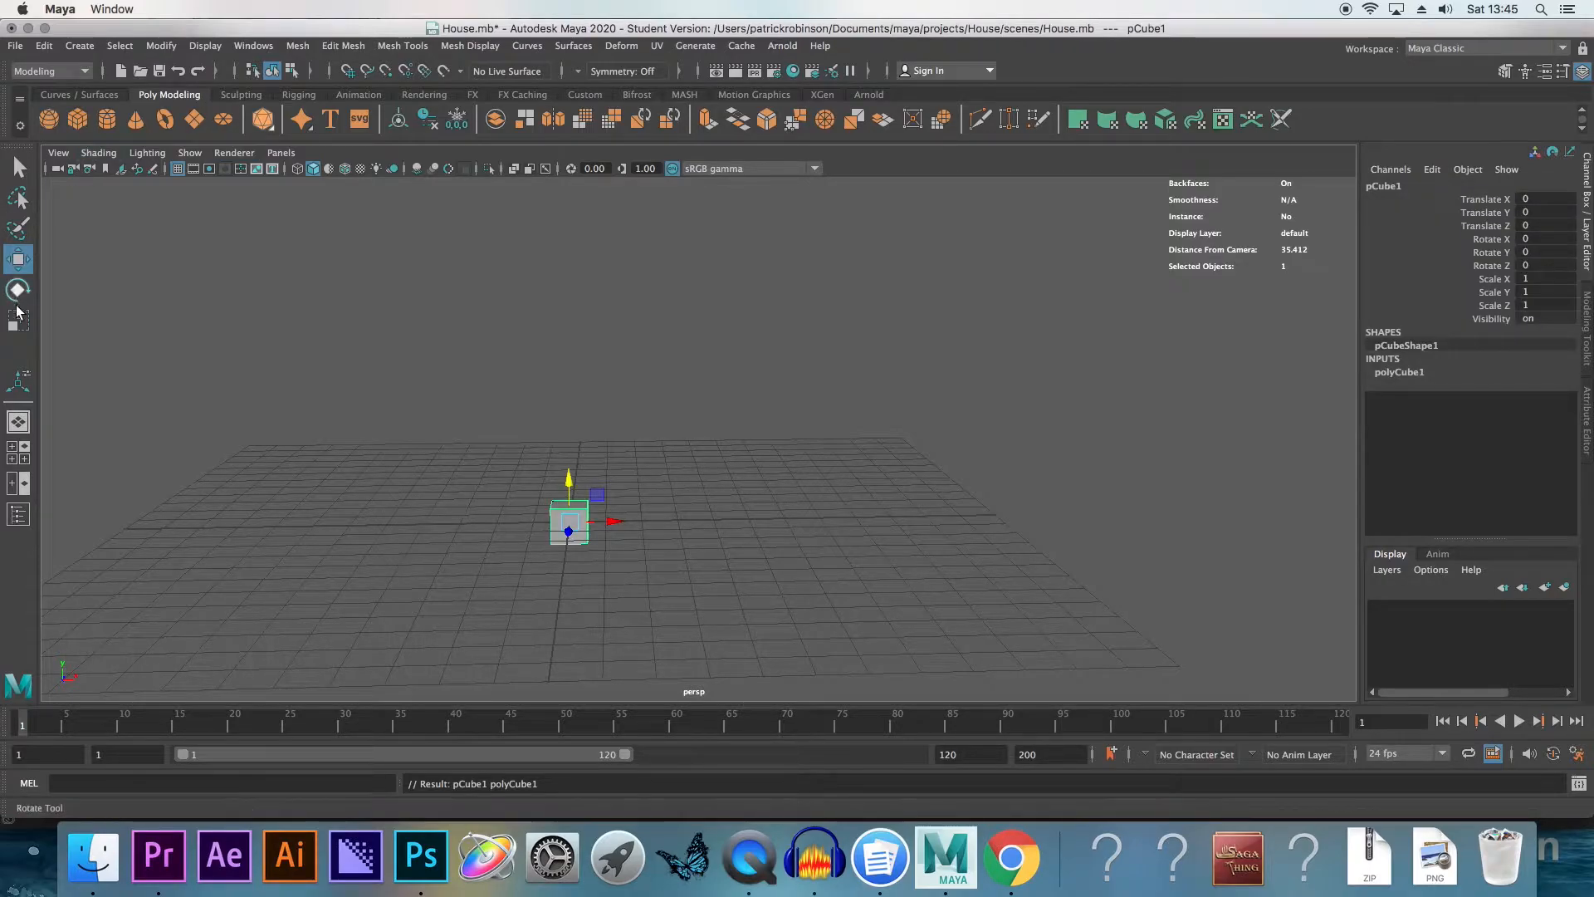
{"action": "key", "text": "r"}
{"action": "left_click_drag", "start_coordinate": [576, 529], "coordinate": [668, 520]}
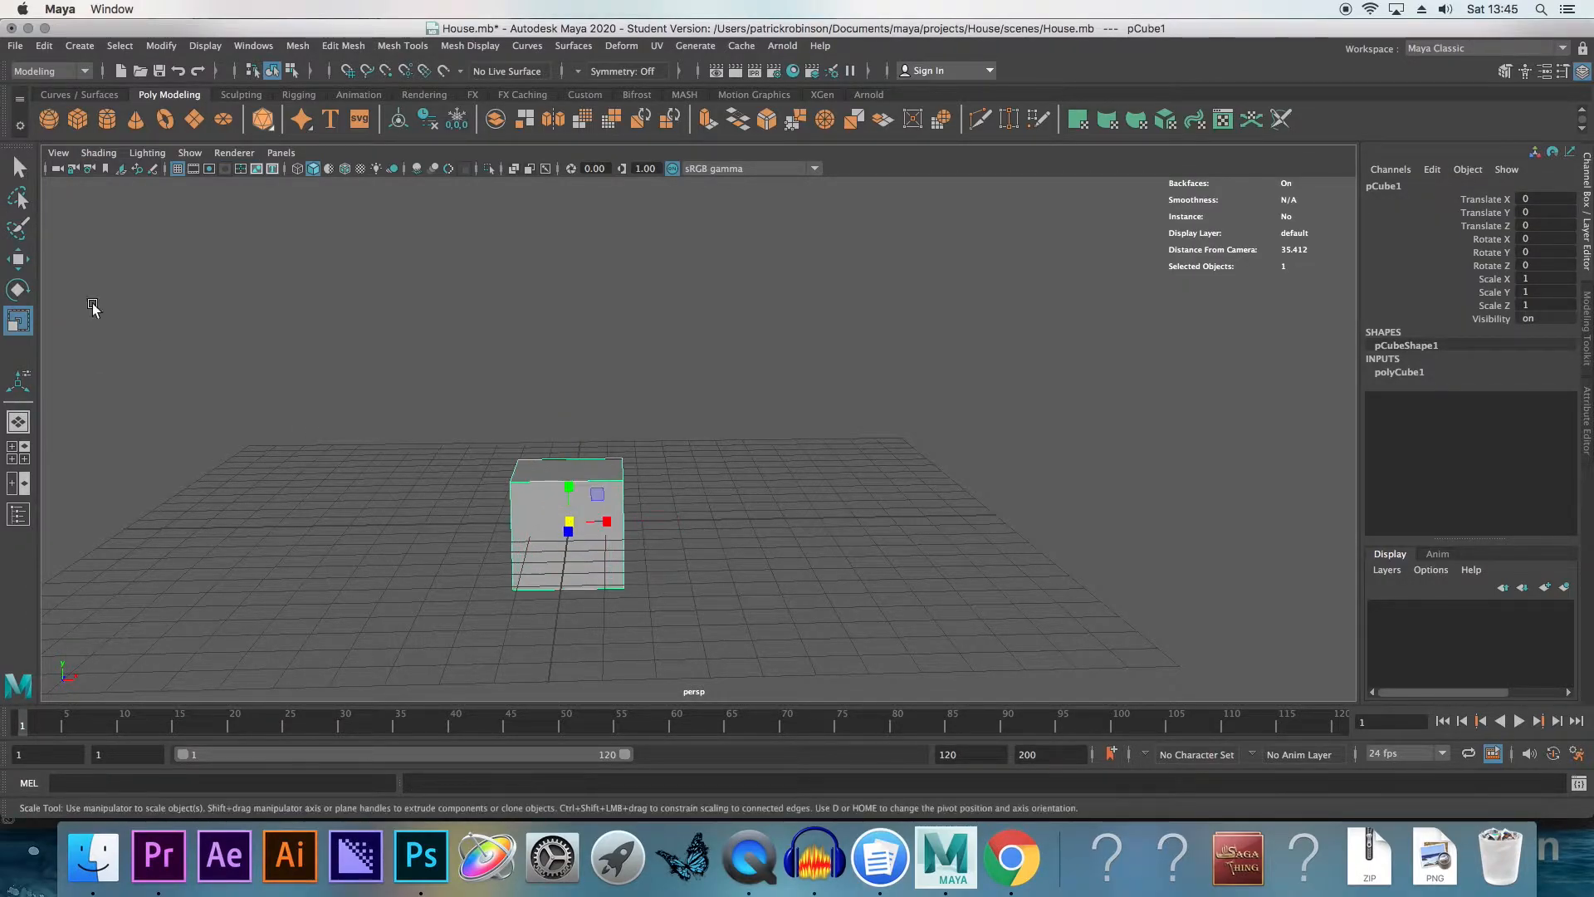
Raise the cube along Y to about 1.44 so that it rests on the grid
{"action": "key", "text": "w"}
{"action": "left_click_drag", "start_coordinate": [568, 481], "coordinate": [242, 246]}
{"action": "left_click", "coordinate": [515, 404]}
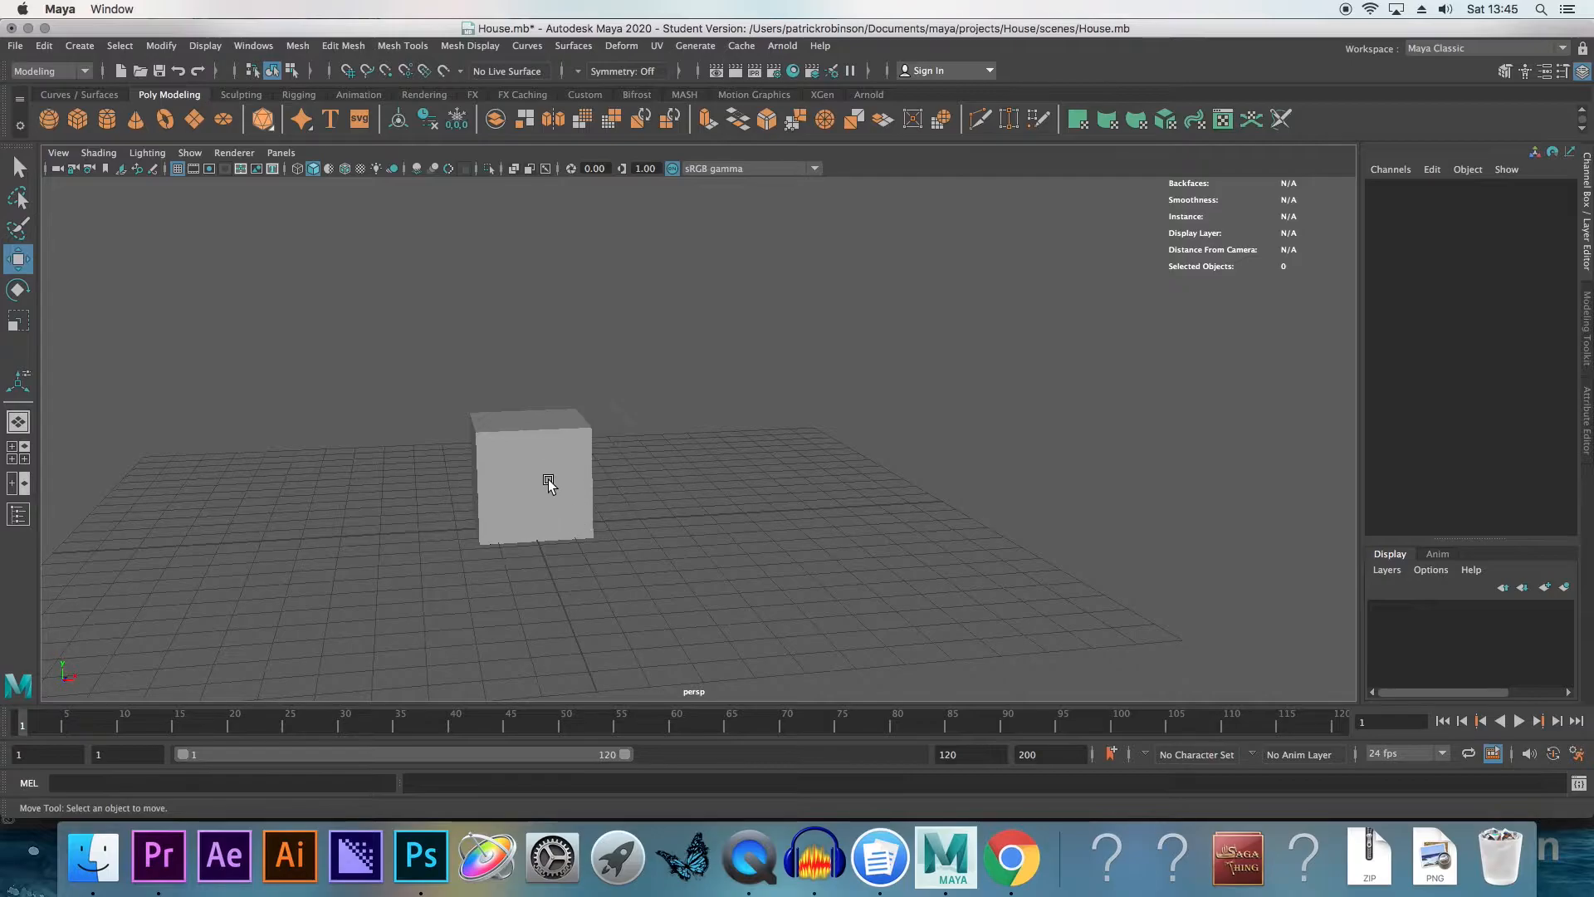
{"action": "middle_click_drag", "start_coordinate": [523, 501], "coordinate": [694, 499], "text": "alt"}
{"action": "scroll", "coordinate": [694, 499], "scroll_direction": "up", "scroll_amount": 4}
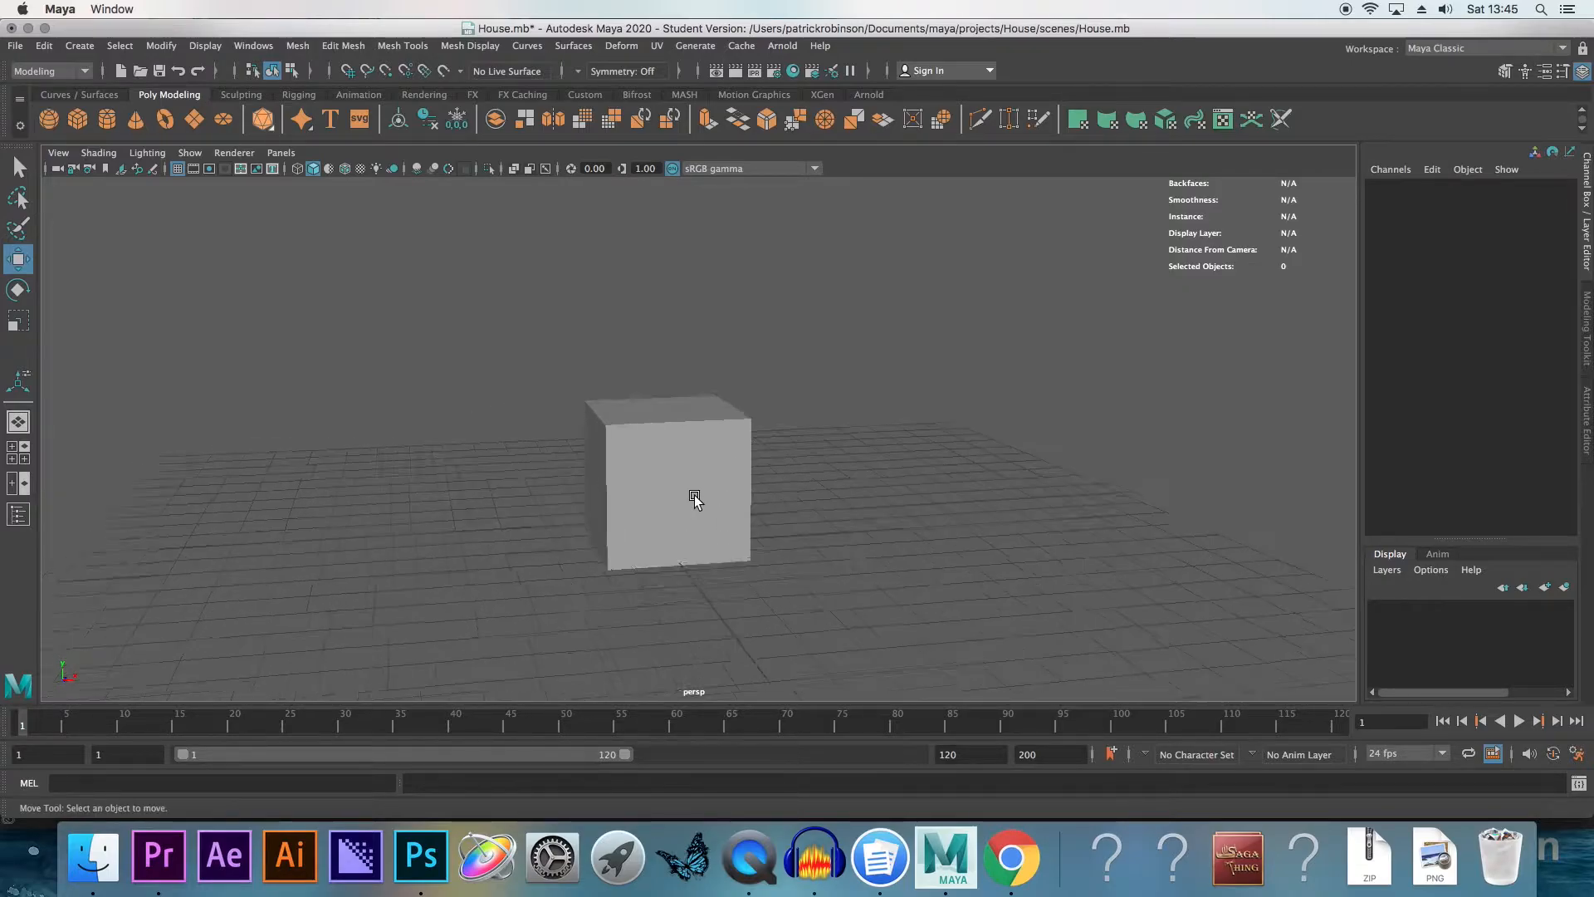
Duplicate the cube and move the copy straight up so it stacks on top of the original
{"action": "left_click", "coordinate": [685, 518]}
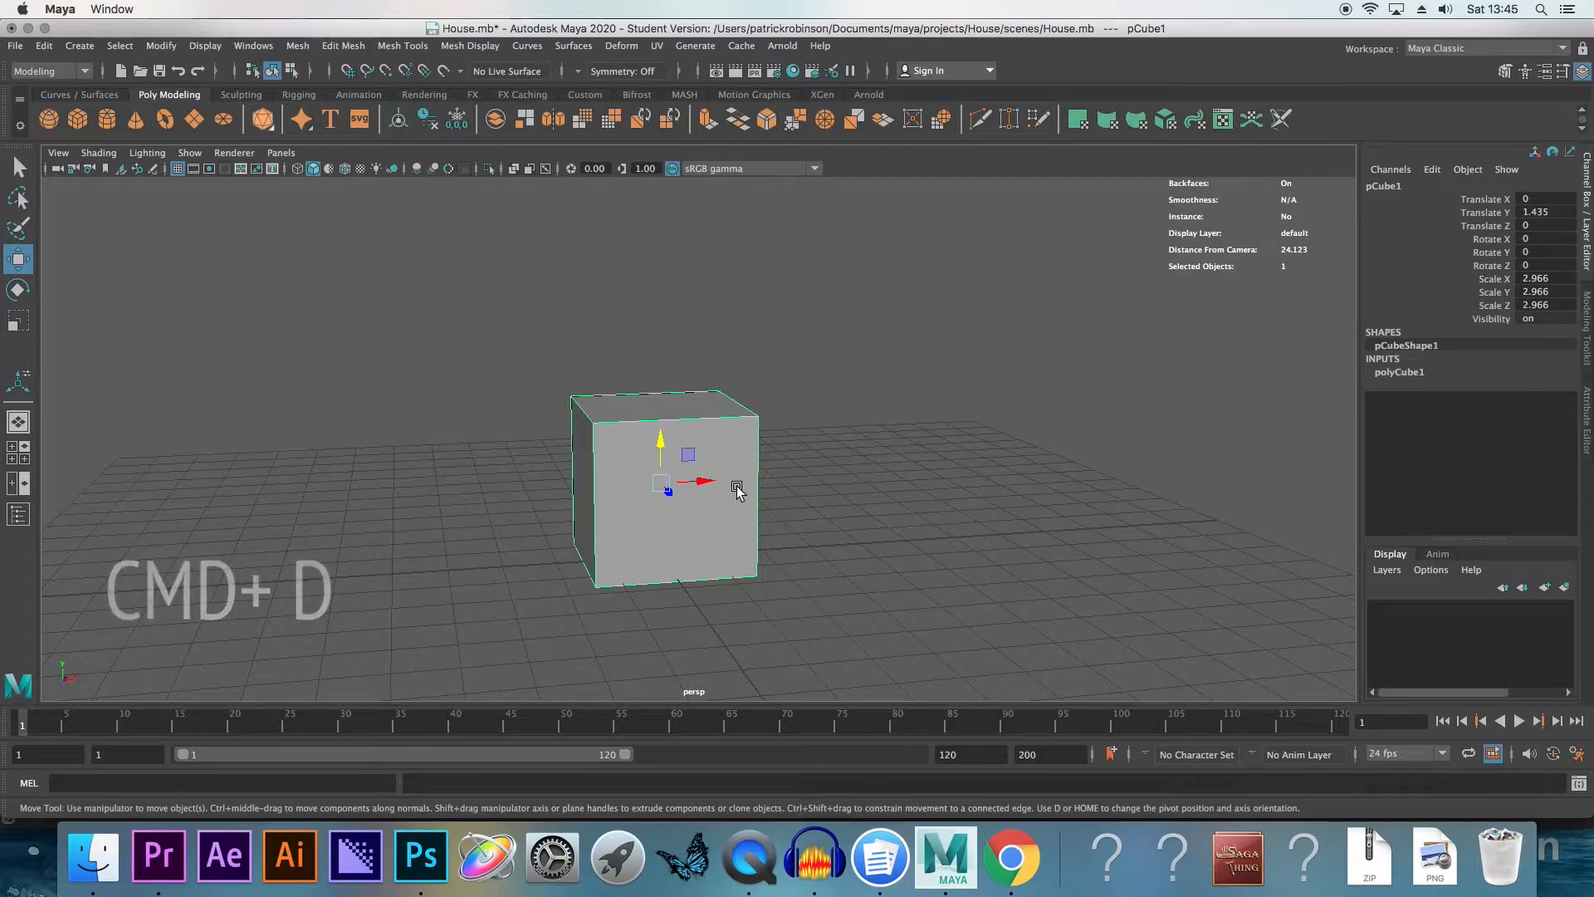
{"action": "key", "text": "super+d"}
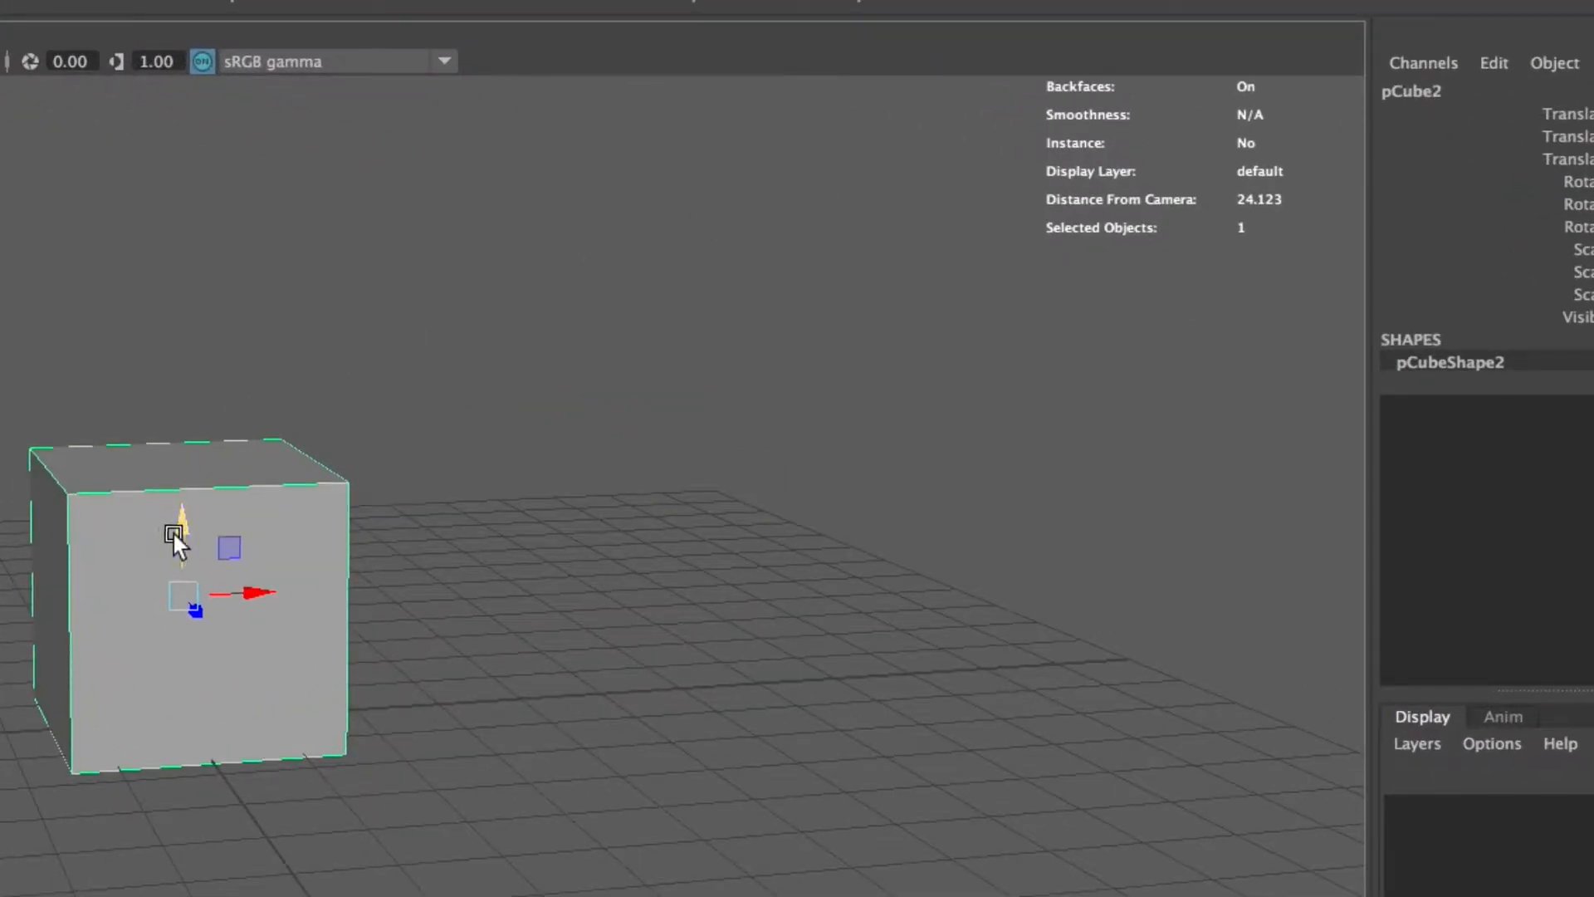
{"action": "left_click_drag", "start_coordinate": [178, 536], "coordinate": [208, 257]}
{"action": "left_click", "coordinate": [578, 375]}
Rename the upper cube as Roof
{"action": "left_click", "coordinate": [242, 387]}
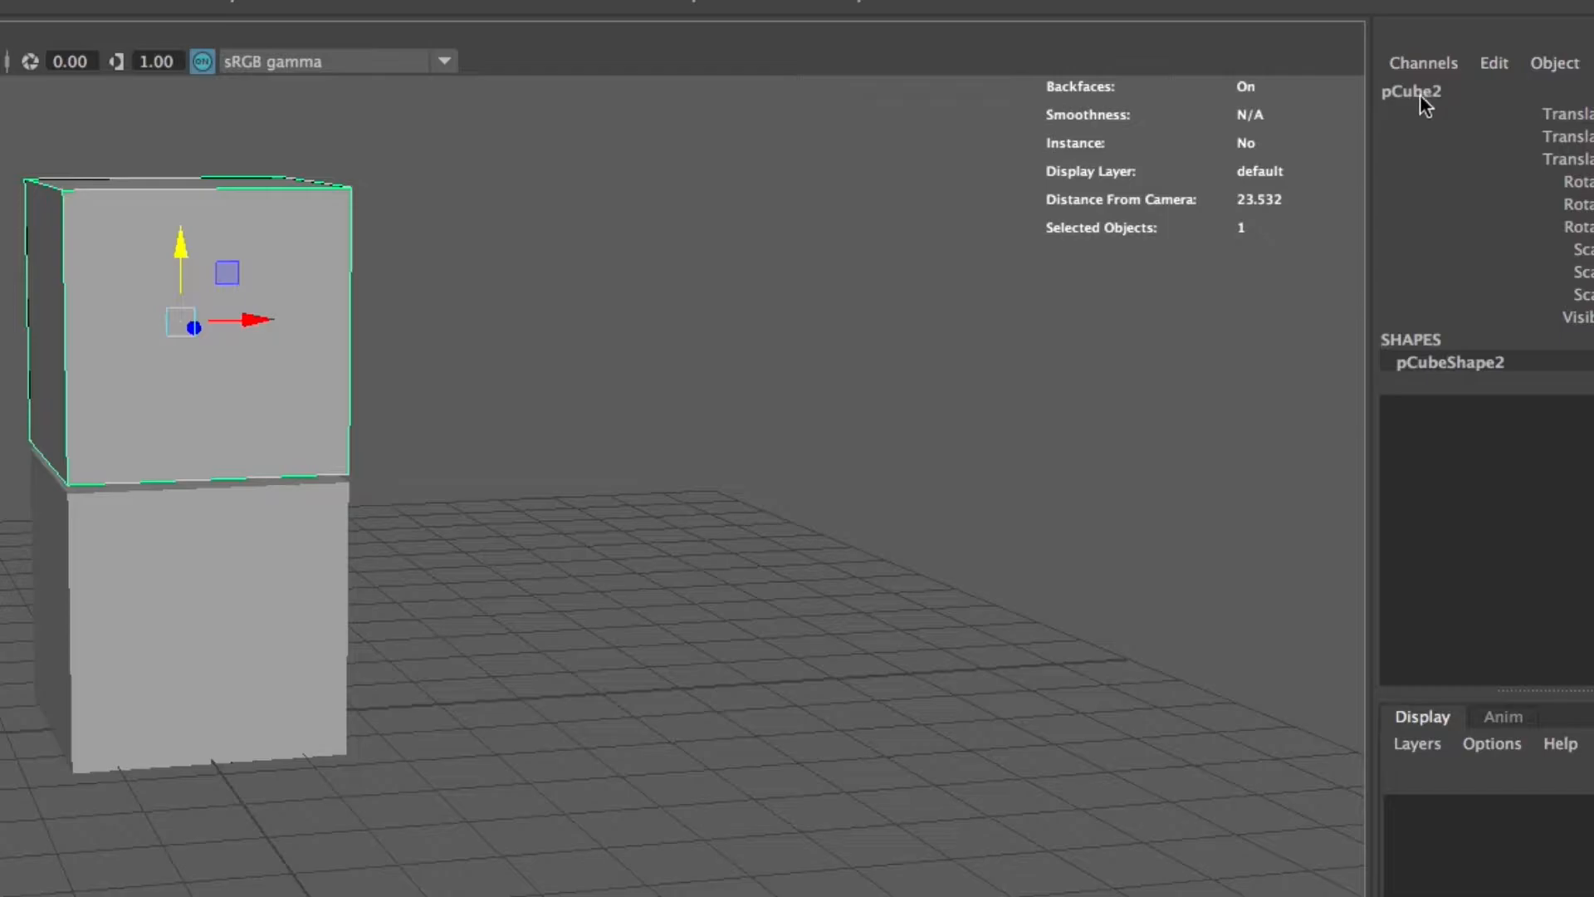
{"action": "double_click", "coordinate": [1443, 93]}
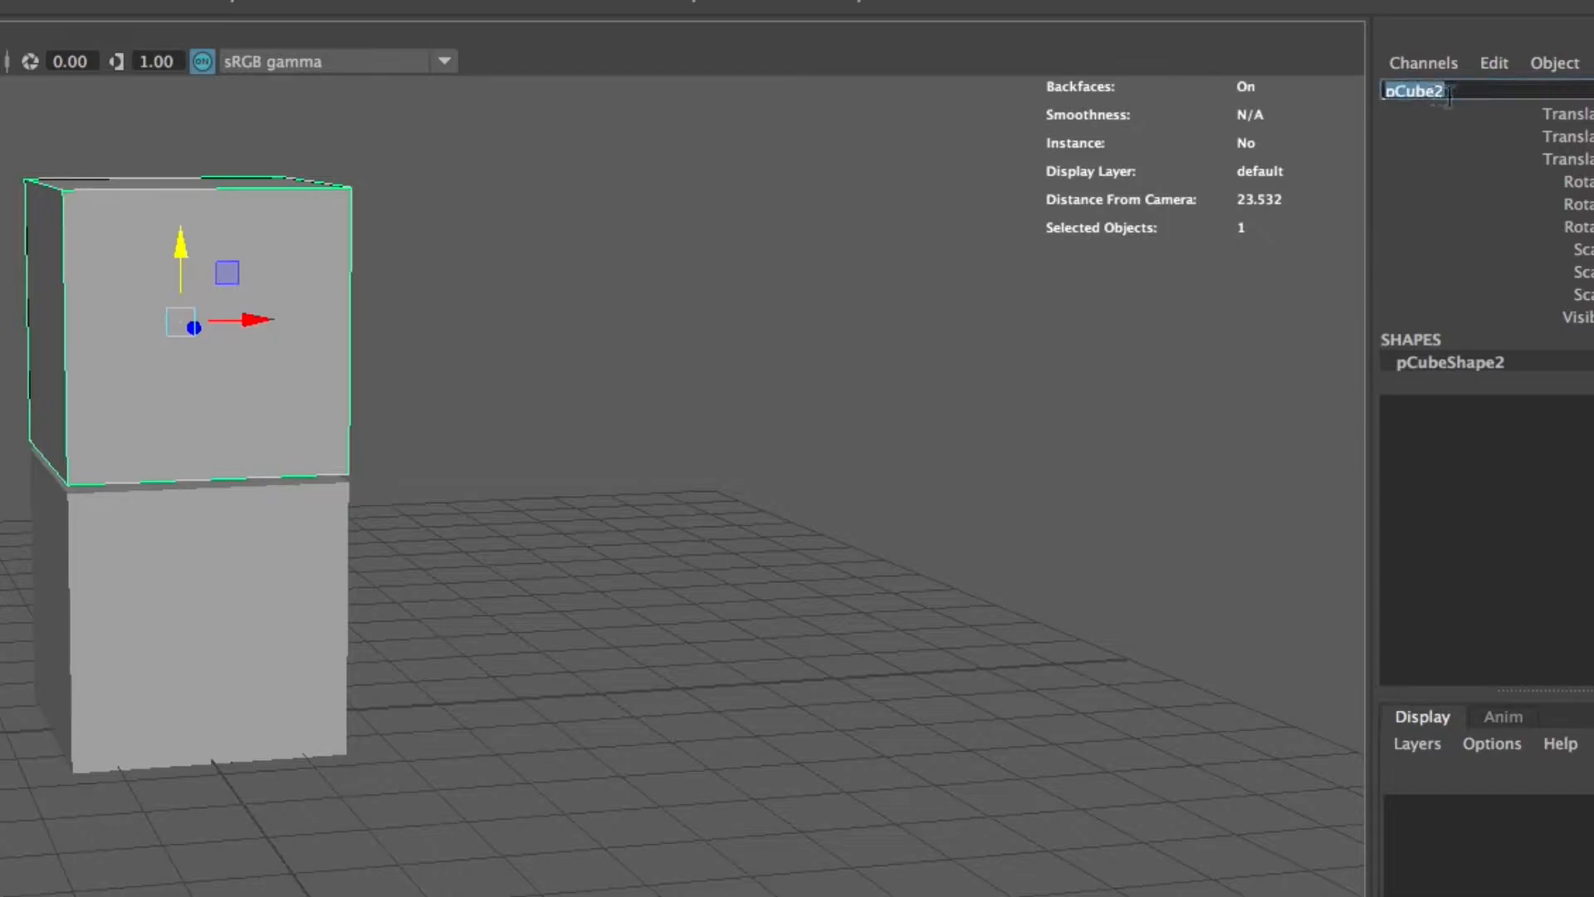
{"action": "type", "text": "Roof"}
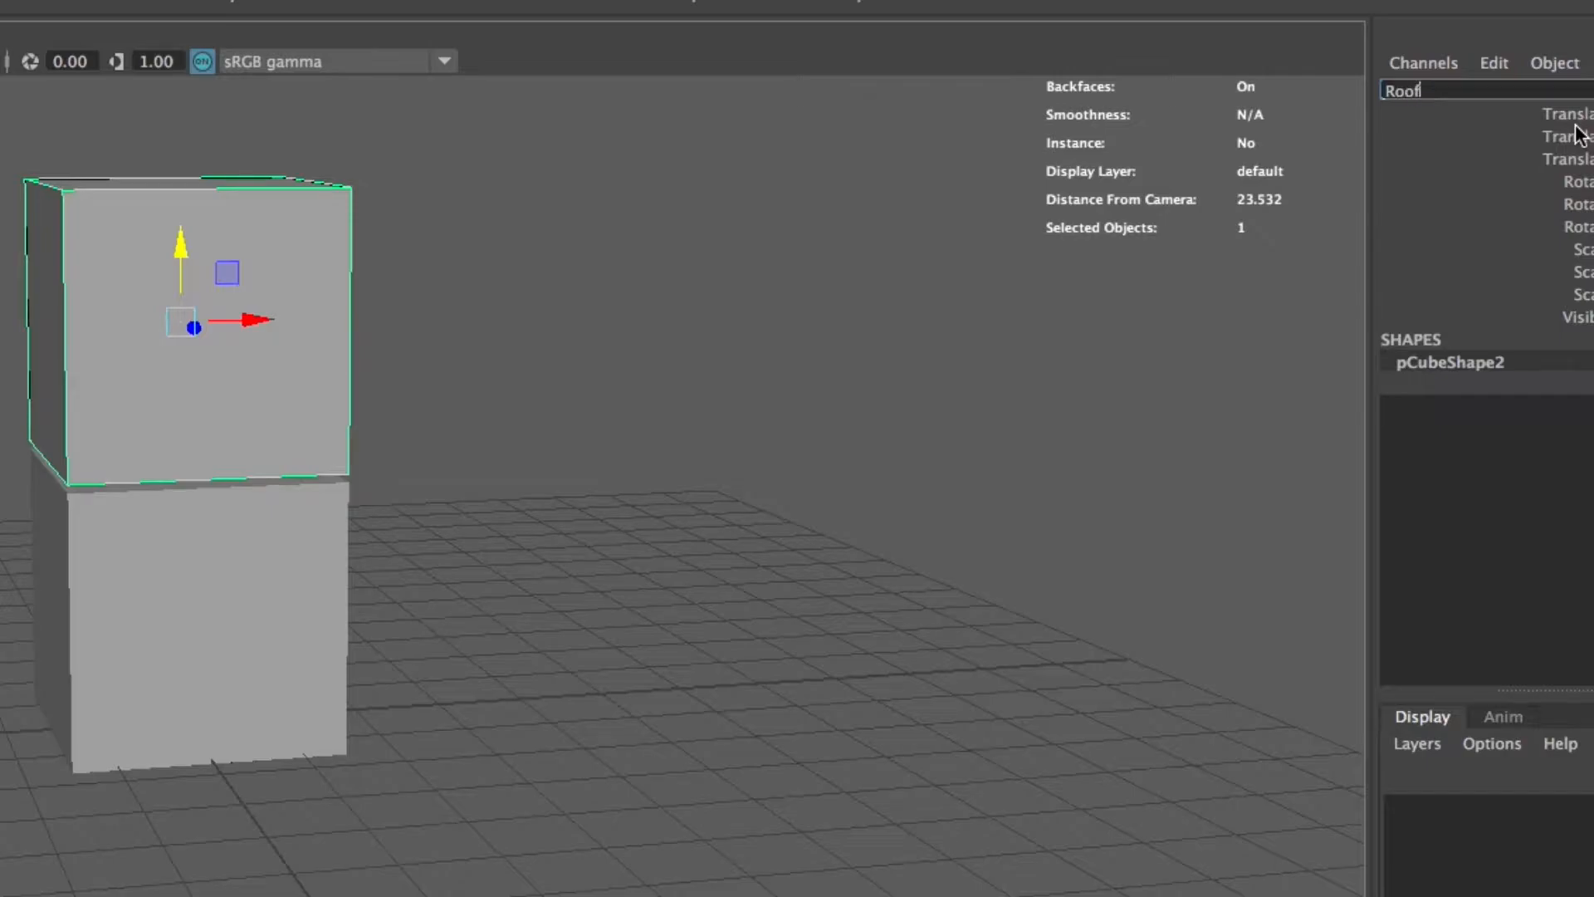
{"action": "key", "text": "Return"}
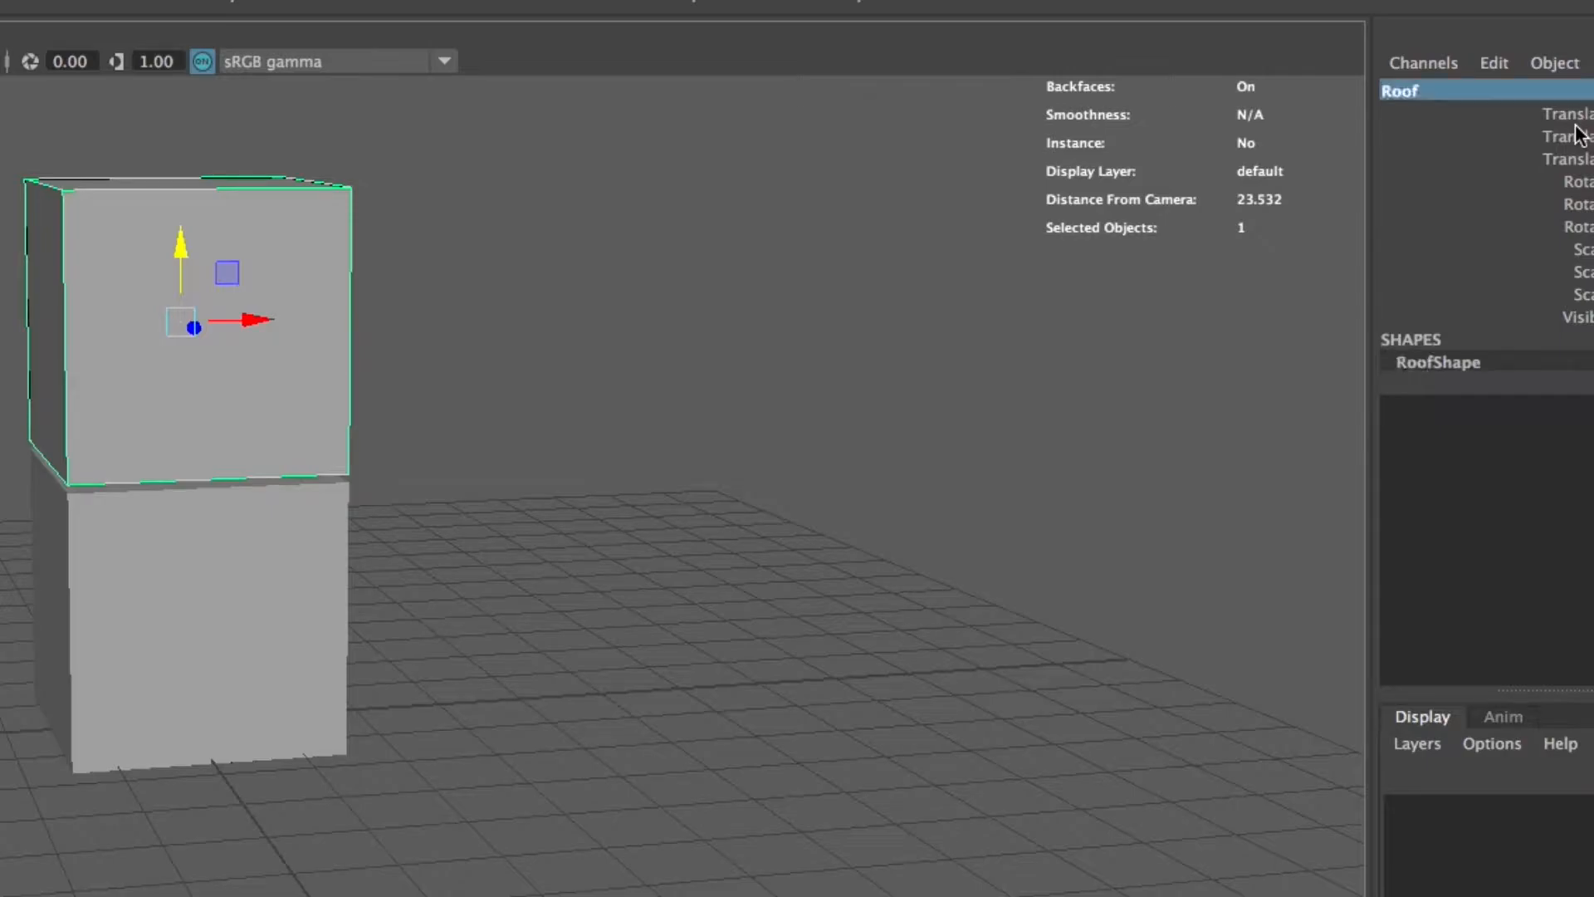
Rename the lower cube as Walls
{"action": "left_click", "coordinate": [242, 648]}
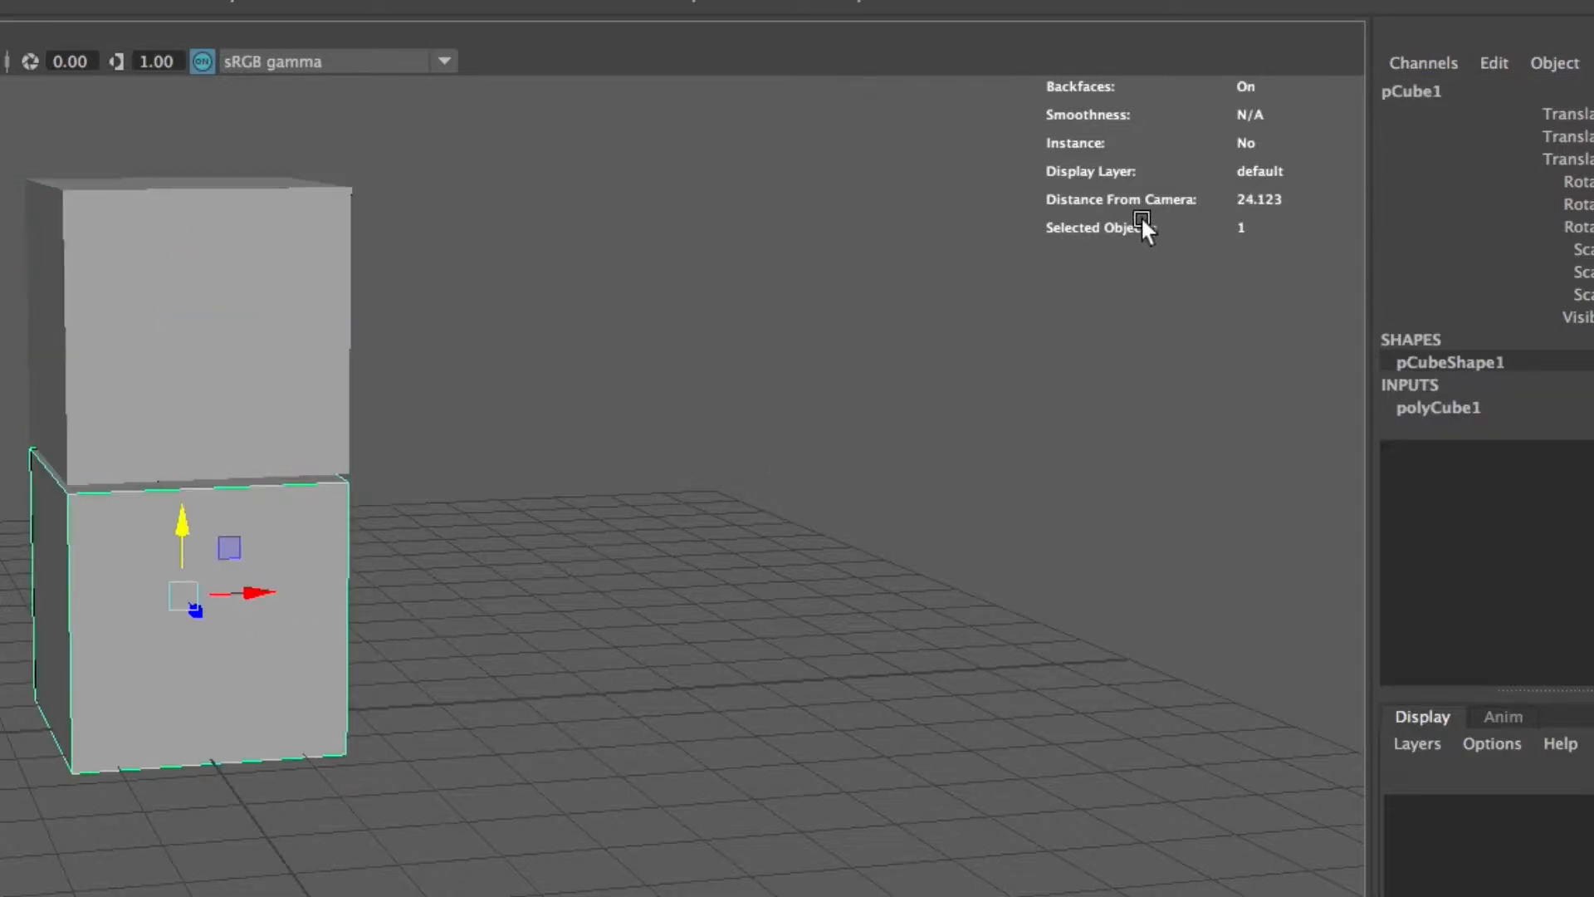
{"action": "double_click", "coordinate": [1432, 92]}
{"action": "type", "text": "Walls"}
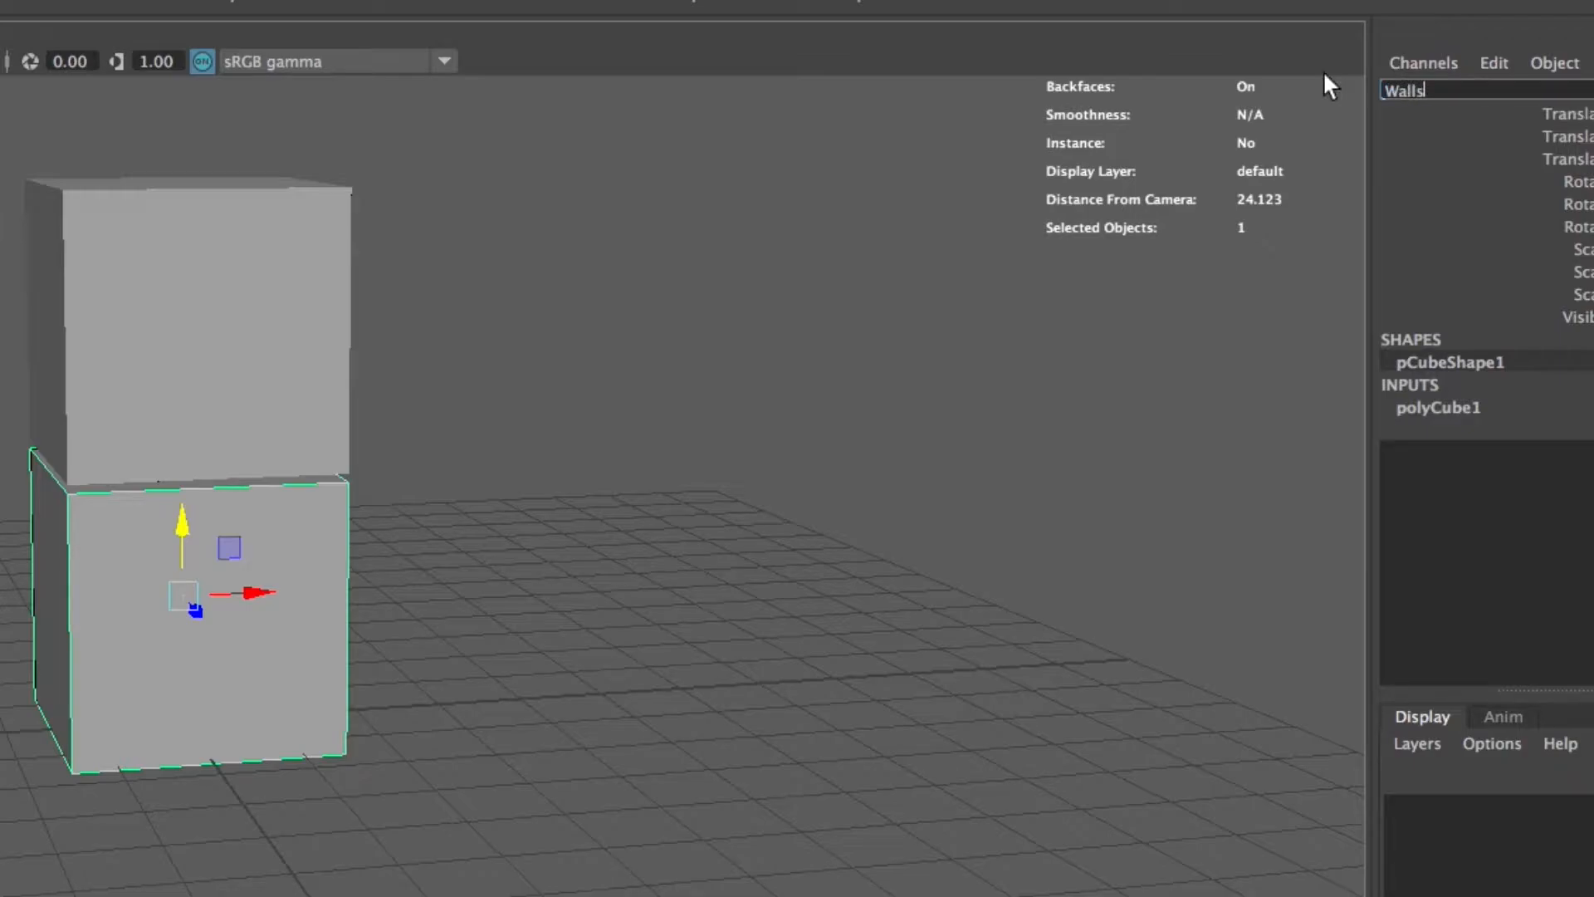
{"action": "key", "text": "Return"}
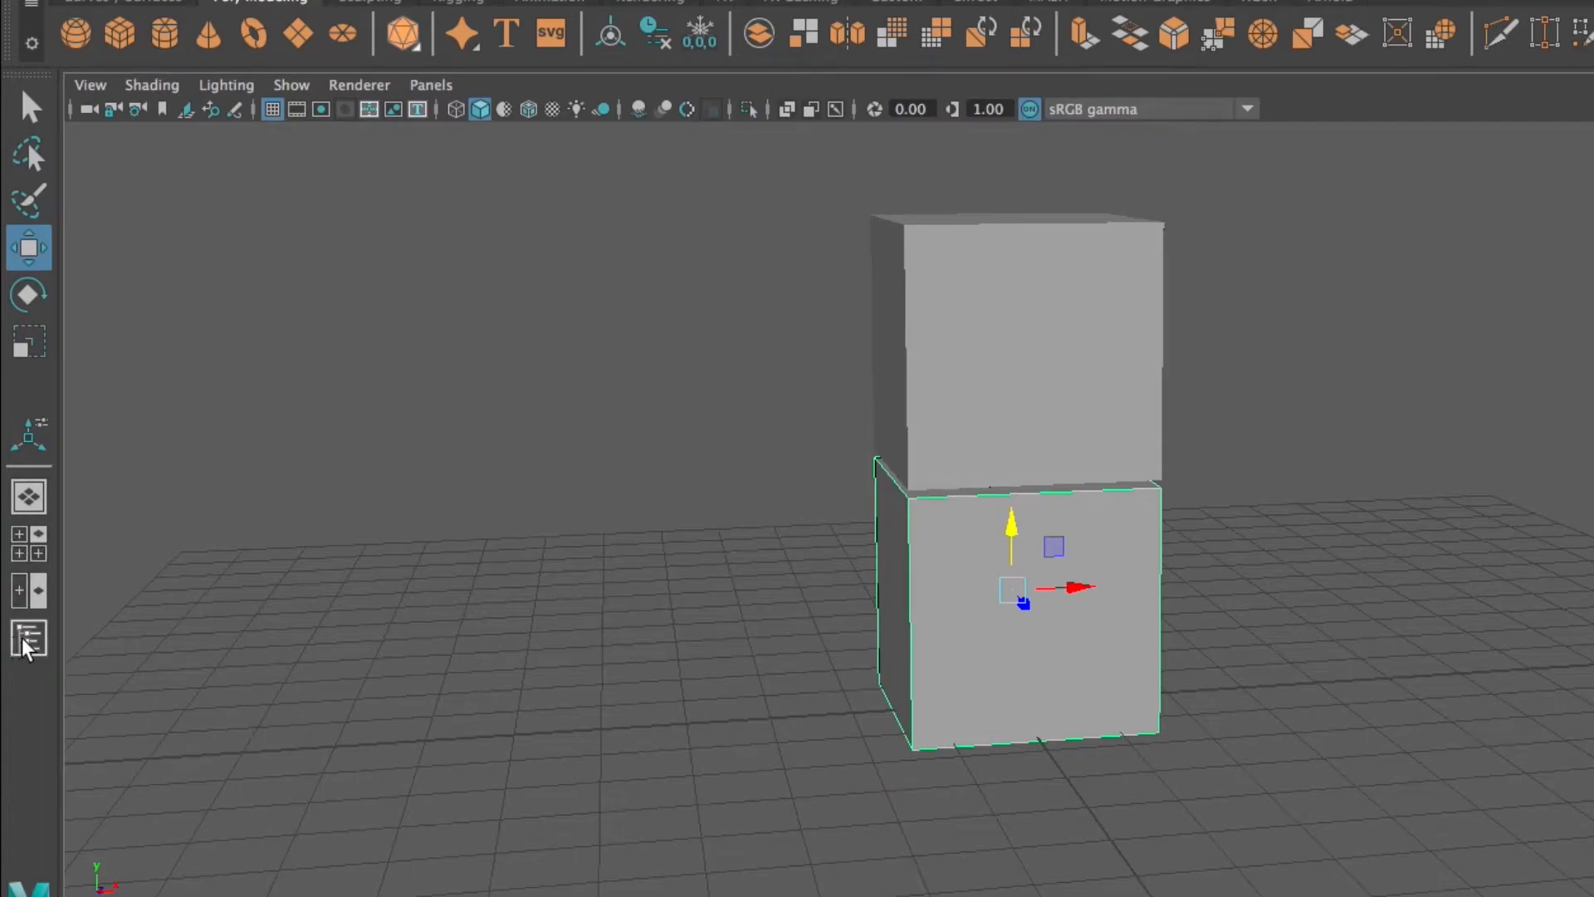
Open the Outliner, select Walls and Roof alternately to identify each object, and close it
{"action": "left_click", "coordinate": [28, 639]}
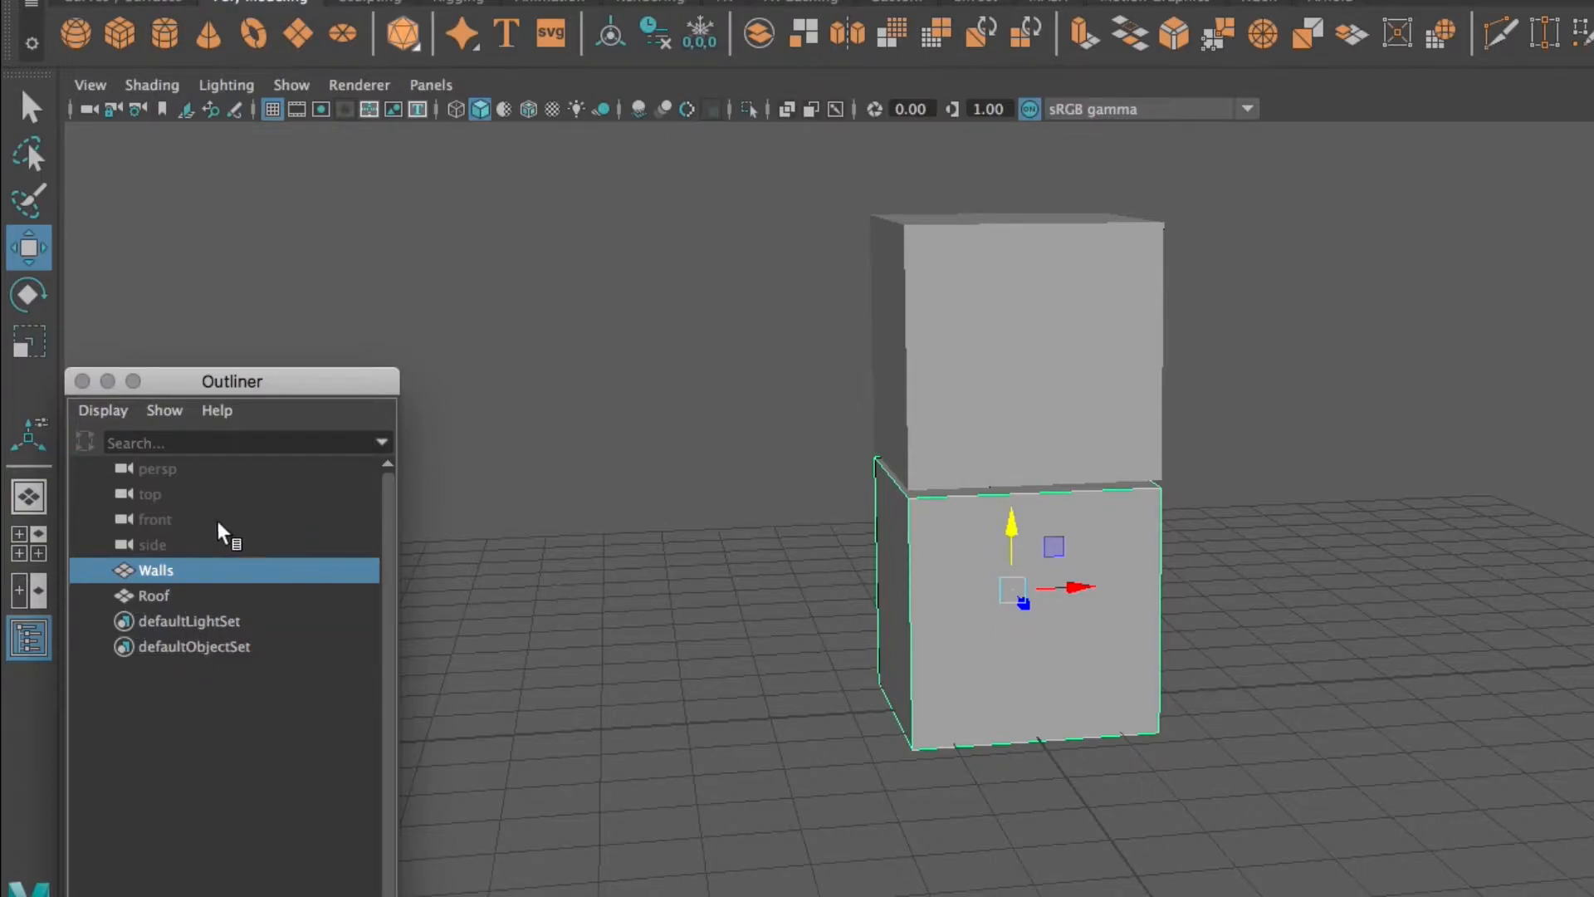
{"action": "left_click", "coordinate": [166, 596]}
{"action": "left_click", "coordinate": [174, 574]}
{"action": "left_click", "coordinate": [171, 595]}
{"action": "left_click", "coordinate": [185, 569]}
{"action": "left_click", "coordinate": [186, 596]}
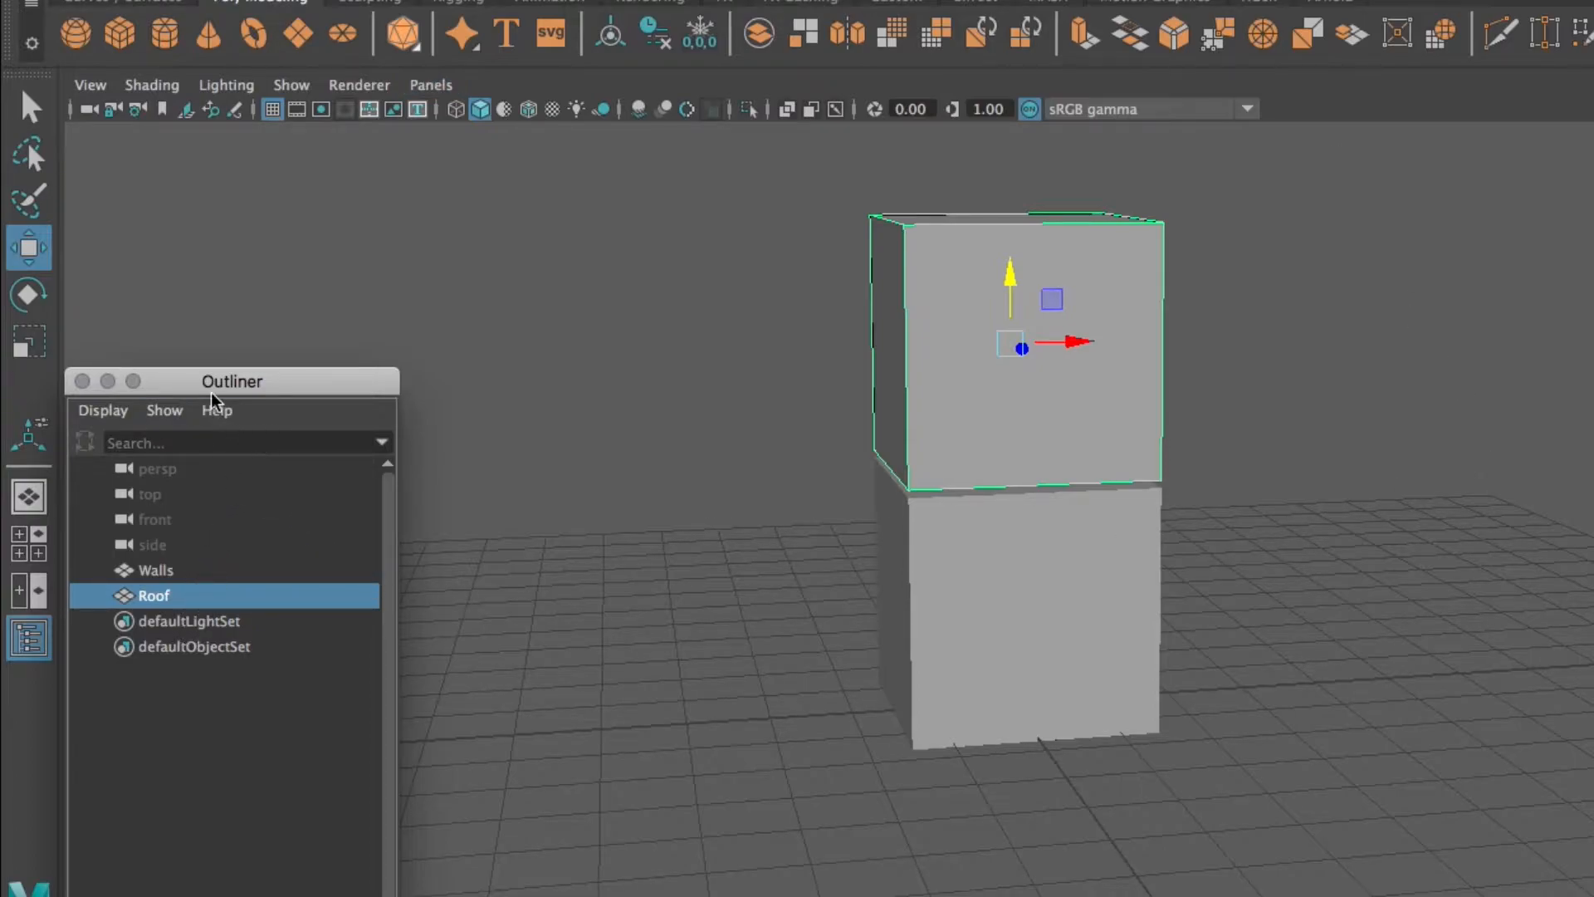
{"action": "left_click", "coordinate": [81, 382]}
Scale the top face of the Roof cube along Z into a narrow strip that forms a gable ridge
{"action": "left_click", "coordinate": [505, 401]}
{"action": "left_click", "coordinate": [1023, 460]}
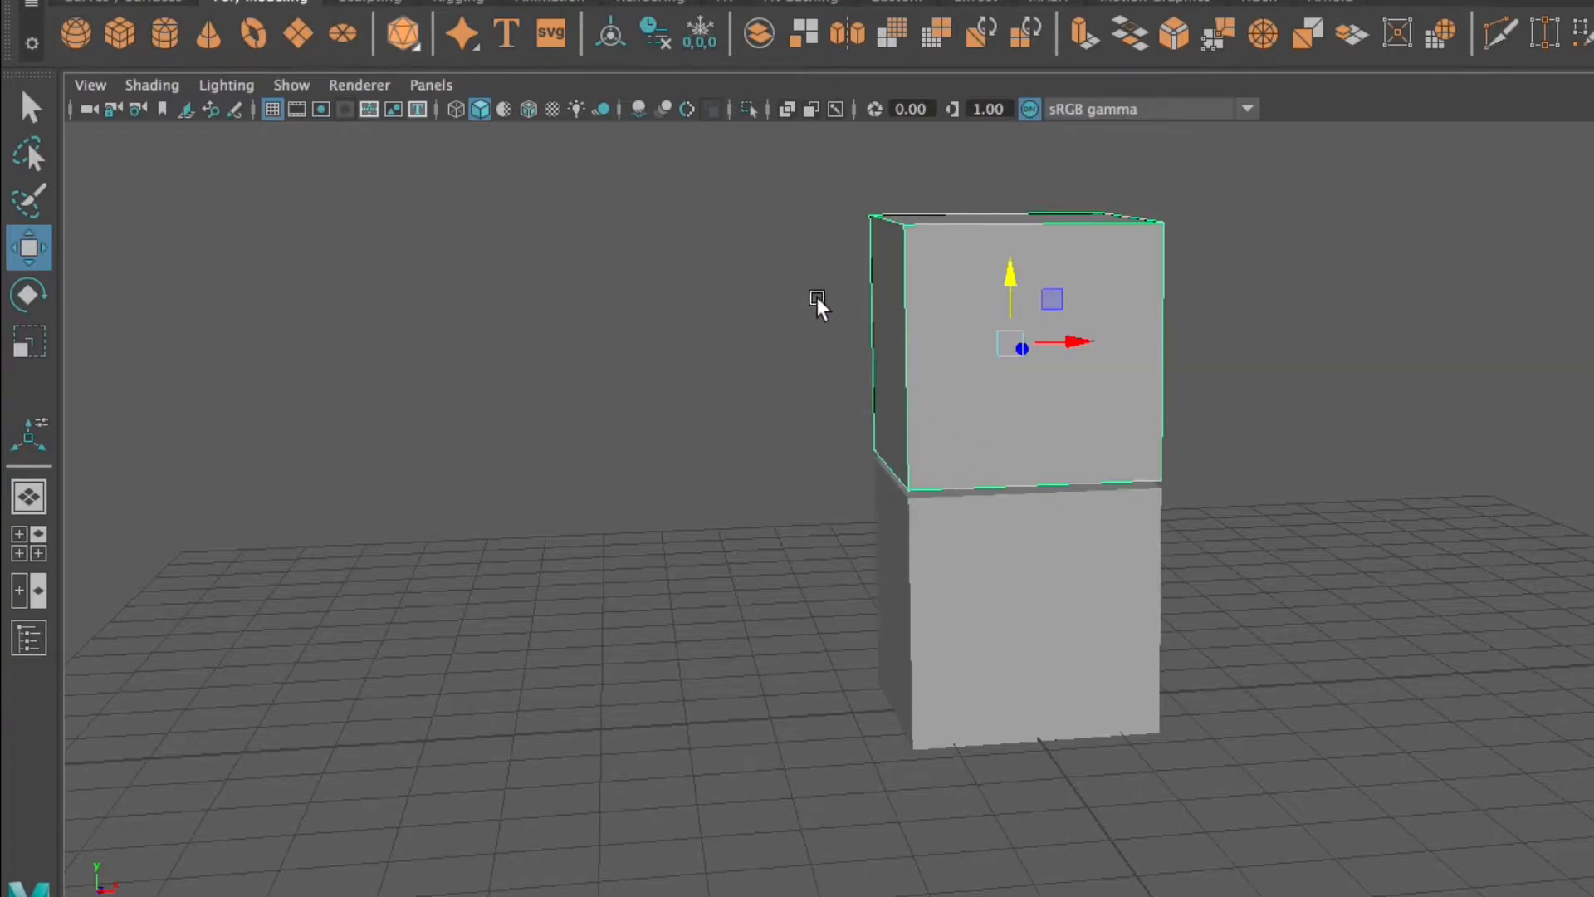
{"action": "left_click_drag", "start_coordinate": [788, 303], "coordinate": [1281, 437], "text": "alt"}
{"action": "left_click_drag", "start_coordinate": [1125, 391], "coordinate": [986, 305], "text": "alt"}
{"action": "right_click", "coordinate": [986, 303]}
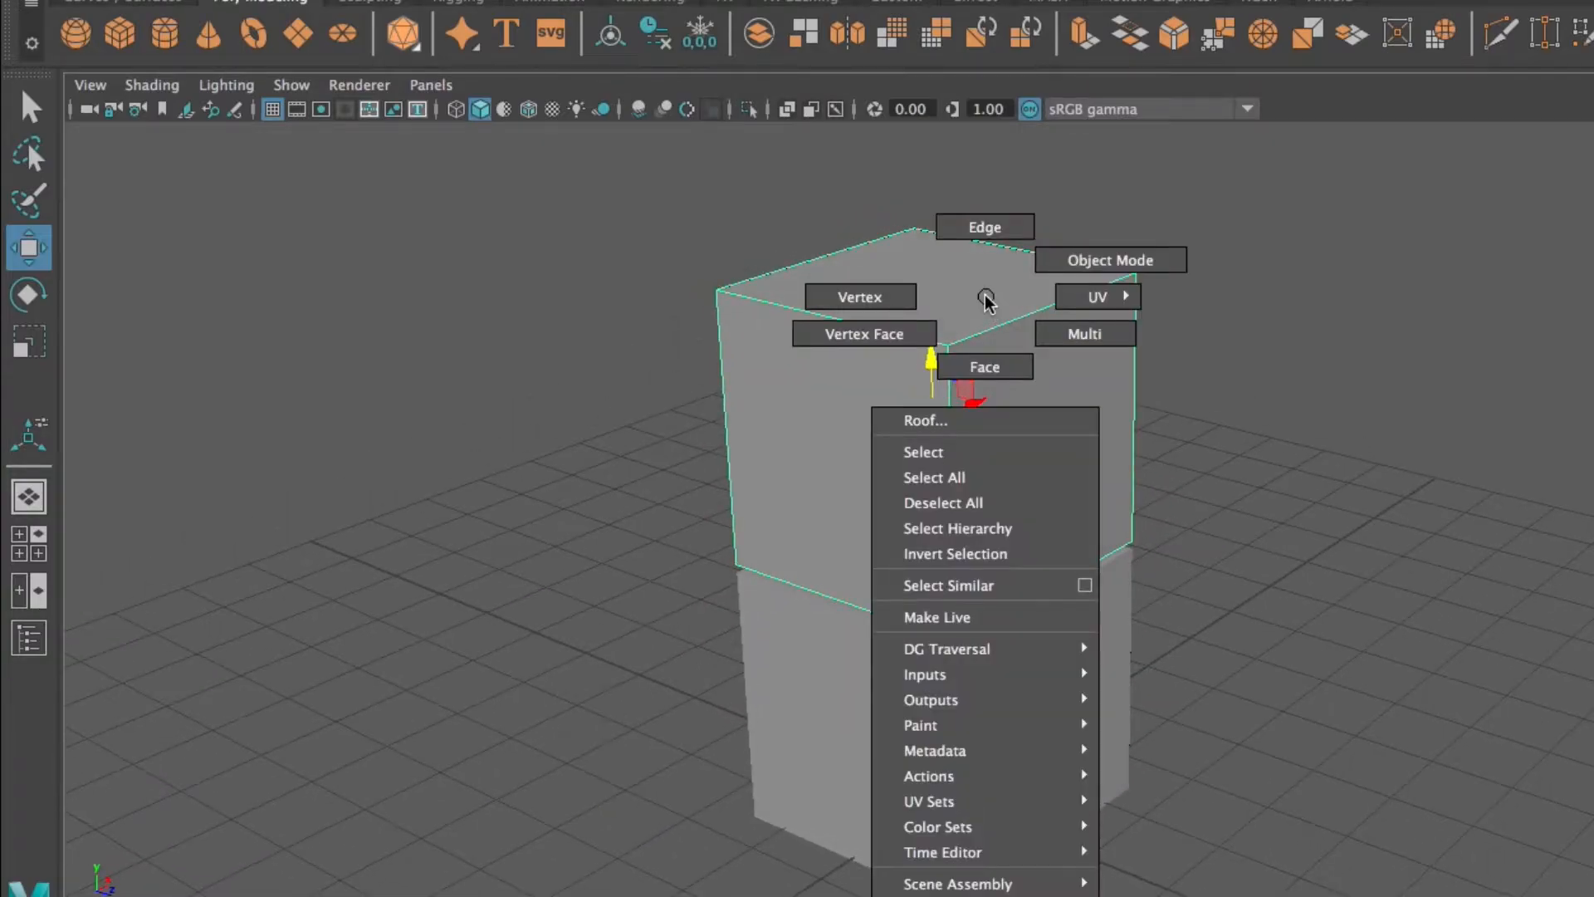
{"action": "left_click", "coordinate": [985, 366]}
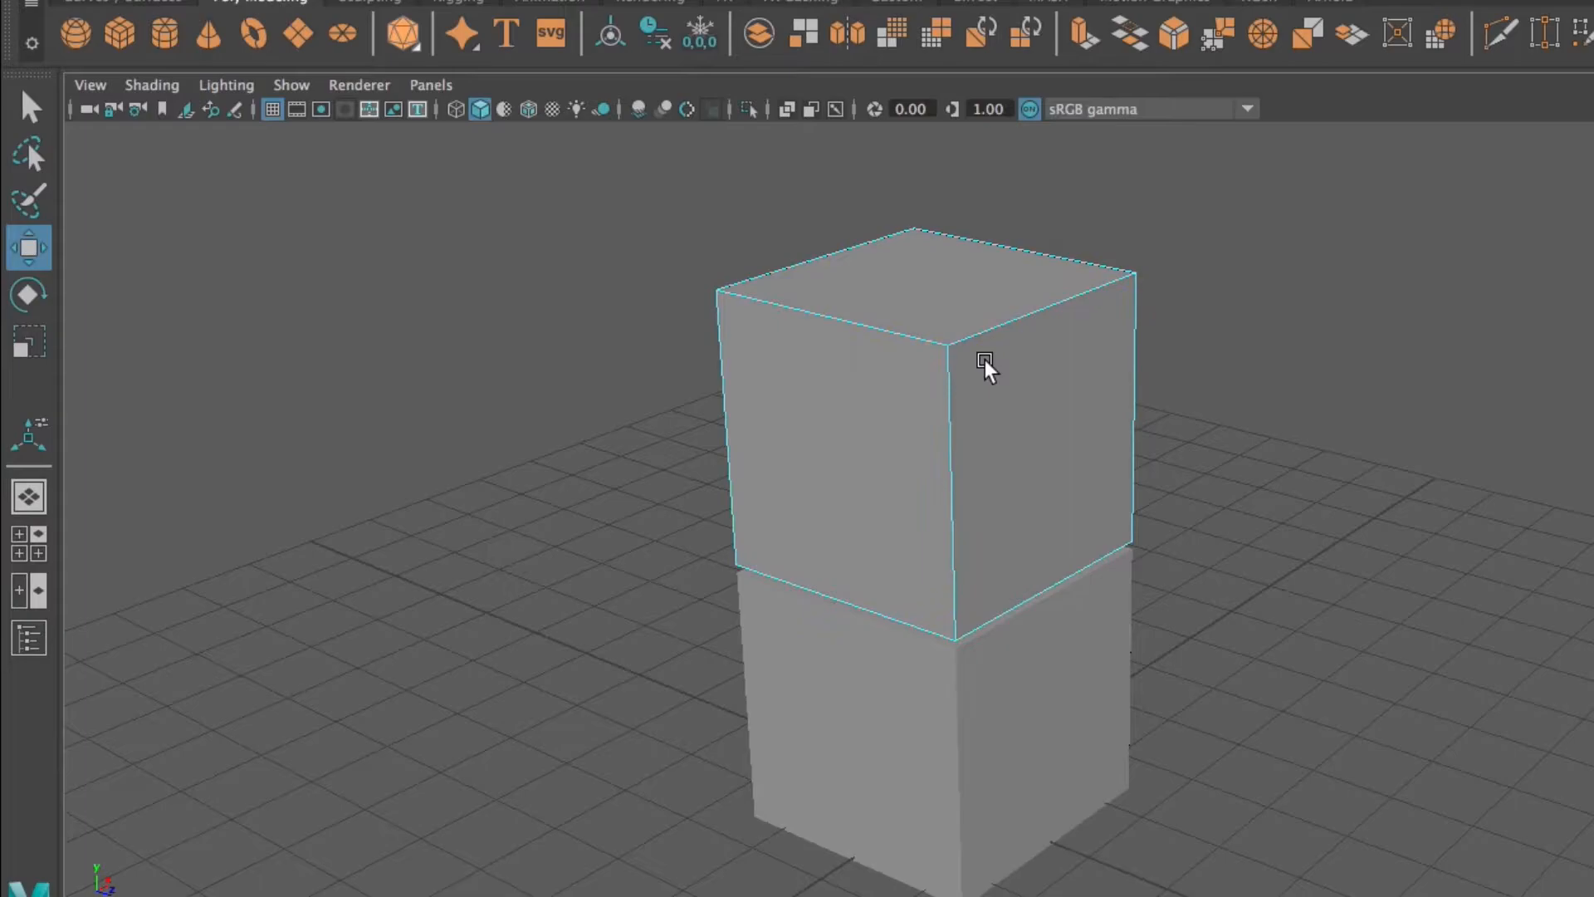
{"action": "left_click", "coordinate": [968, 296]}
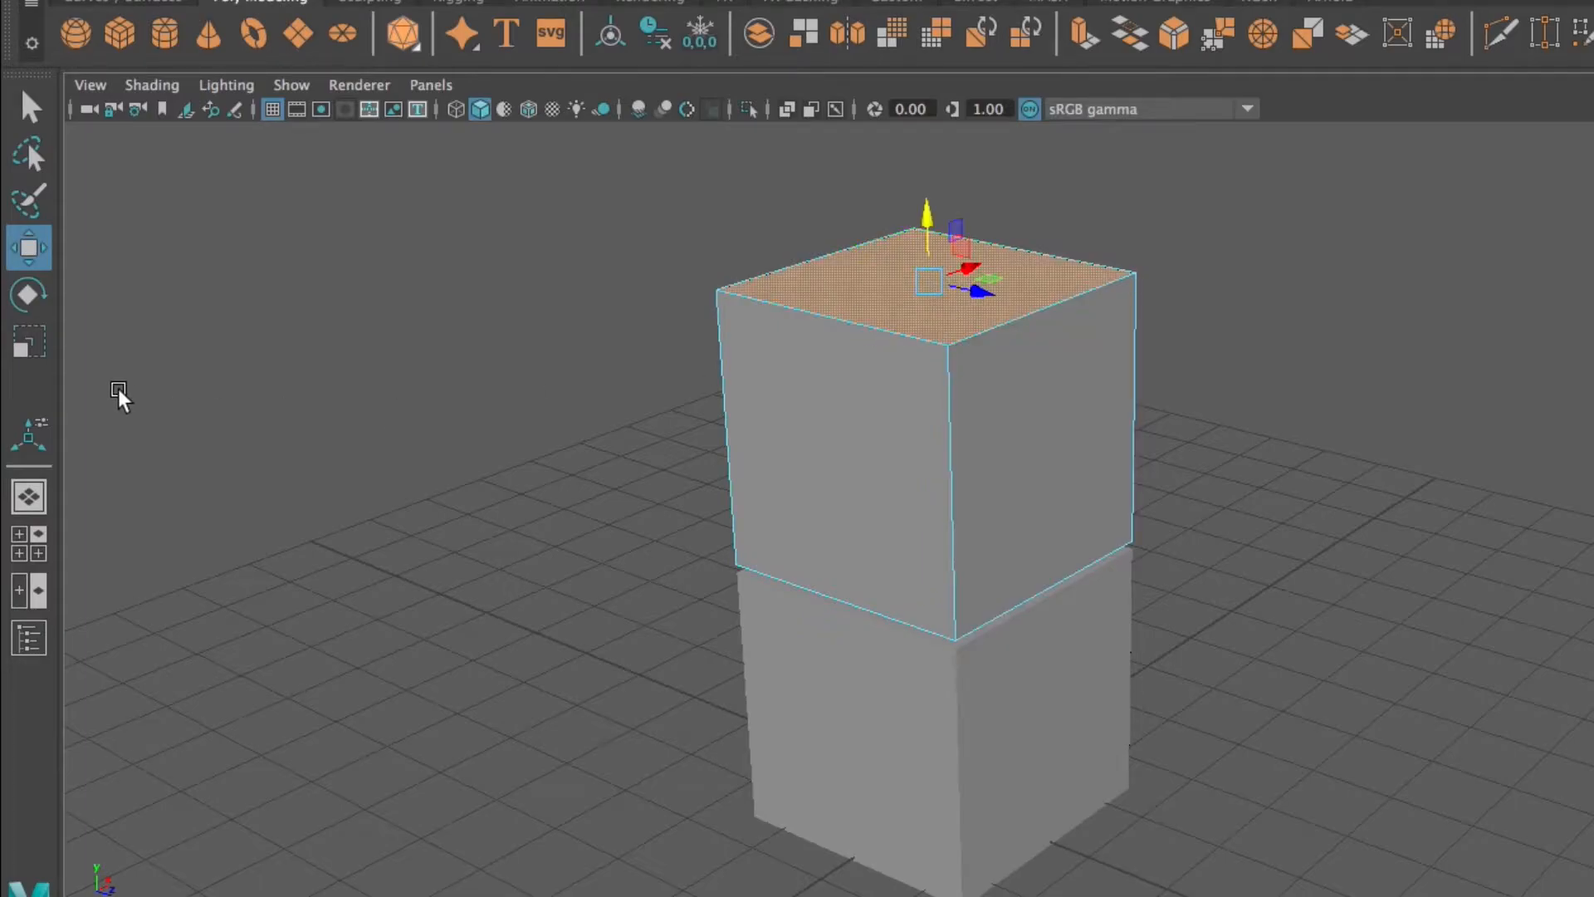
{"action": "left_click", "coordinate": [28, 342]}
{"action": "left_click_drag", "start_coordinate": [972, 292], "coordinate": [930, 292]}
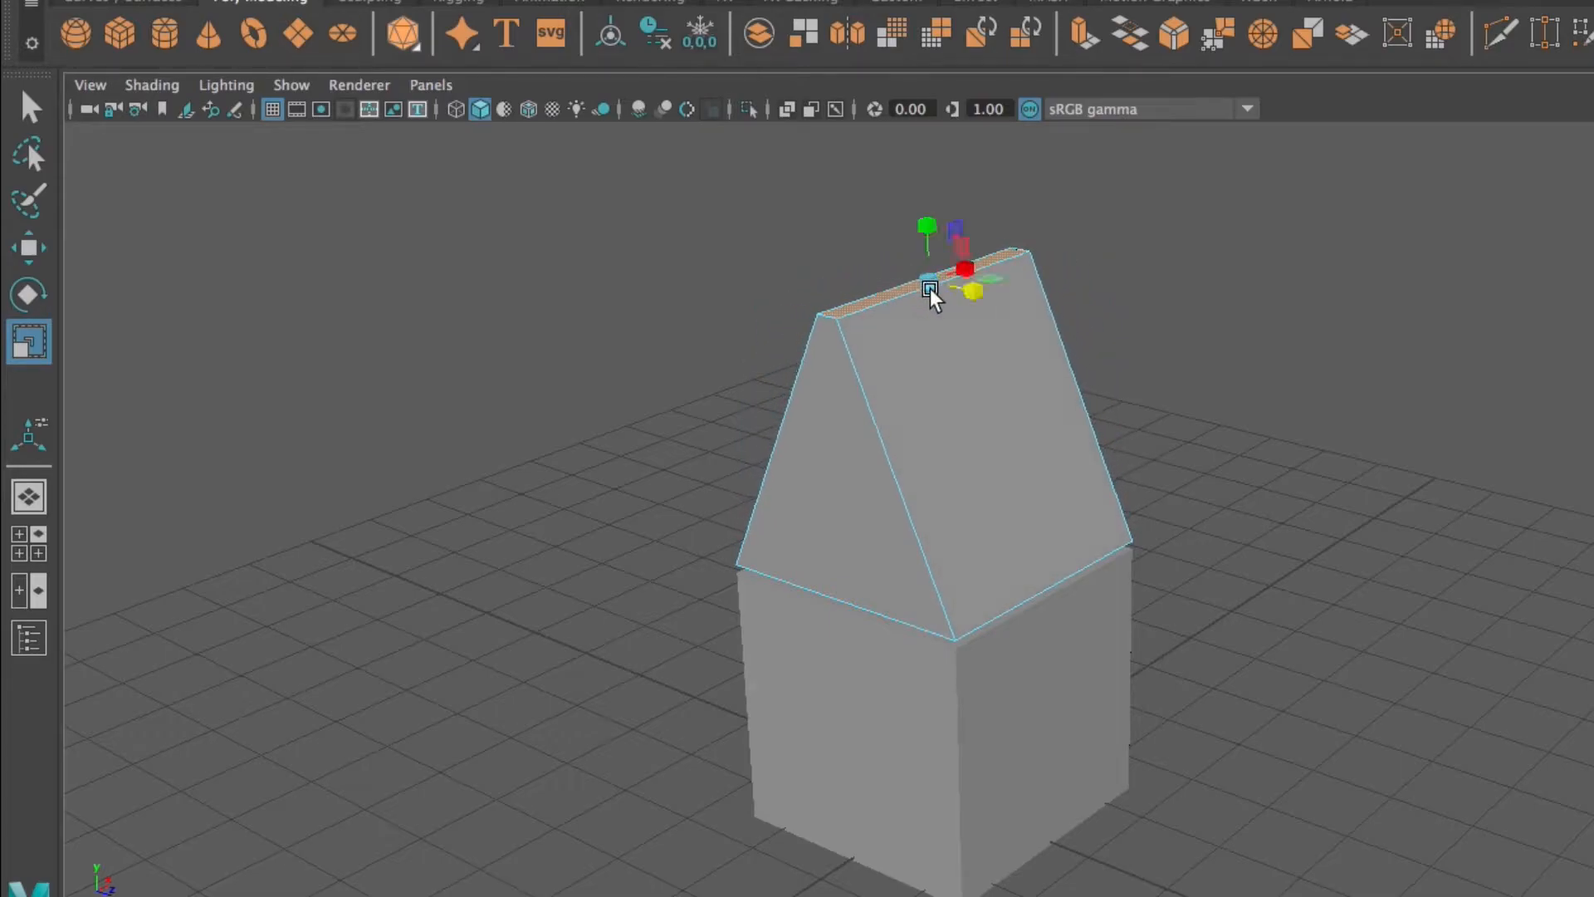
Lower the narrow ridge face along Y to reduce the roof's pitch, and return the roof to Object Mode
{"action": "left_click", "coordinate": [29, 249]}
{"action": "left_click_drag", "start_coordinate": [927, 213], "coordinate": [928, 334]}
{"action": "left_click", "coordinate": [732, 255]}
{"action": "mouse_move", "coordinate": [731, 320]}
{"action": "left_mouse_down", "text": "alt"}
{"action": "mouse_move", "coordinate": [503, 300]}
{"action": "mouse_move", "coordinate": [594, 316]}
{"action": "mouse_move", "coordinate": [714, 308]}
{"action": "left_mouse_up", "text": "alt"}
{"action": "left_click", "coordinate": [985, 545]}
{"action": "right_click_drag", "start_coordinate": [935, 499], "coordinate": [1004, 465]}
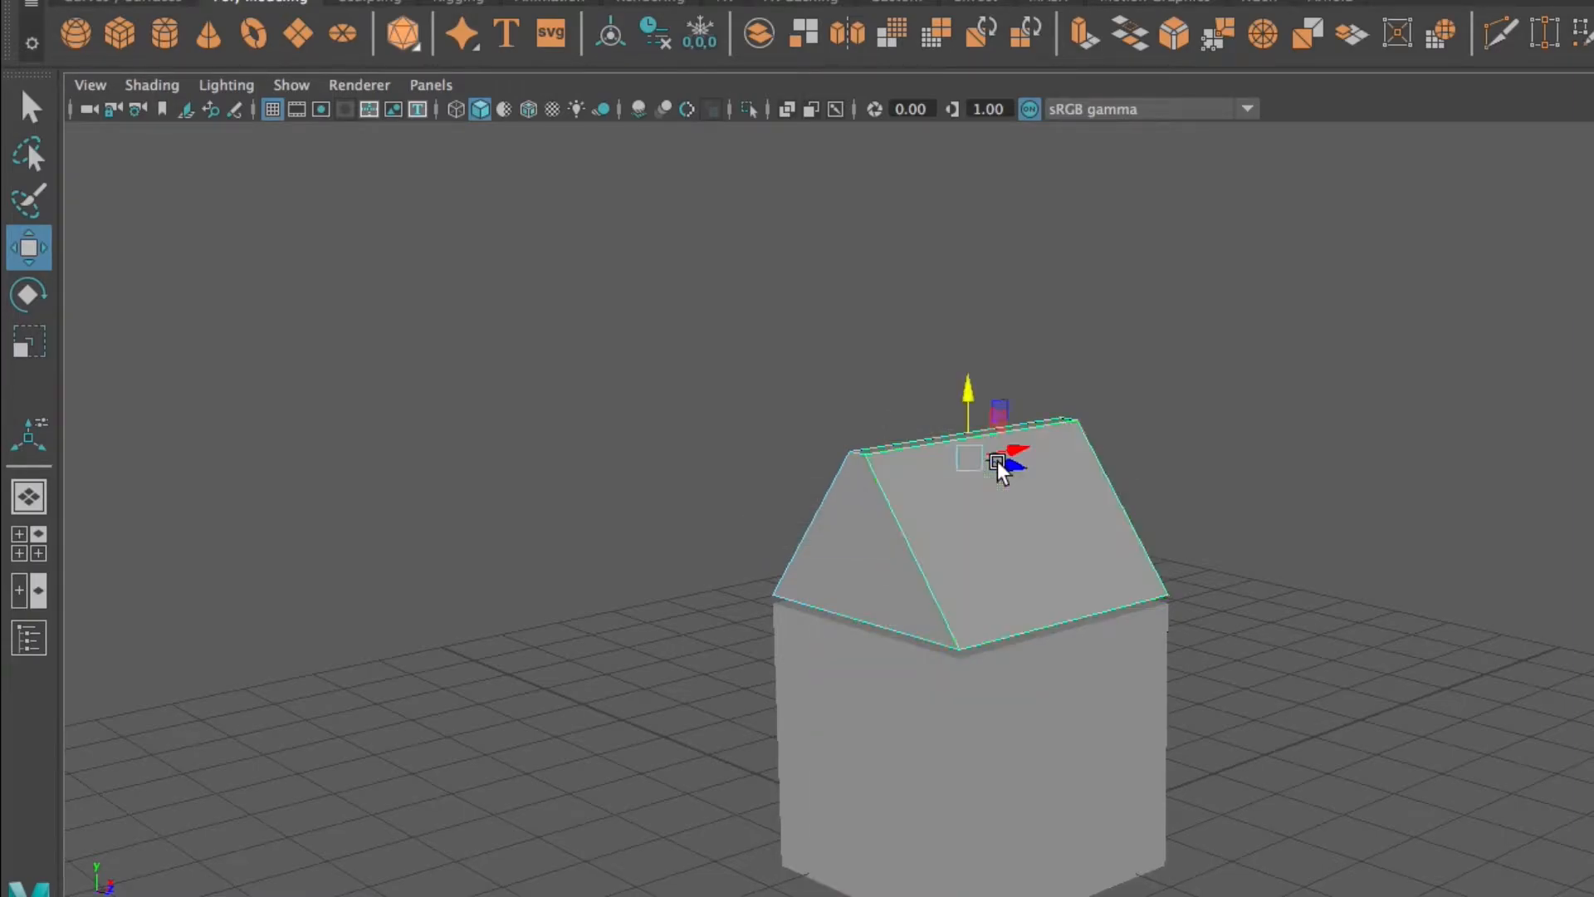
Scale the whole roof up slightly so that it overhangs the walls
{"action": "left_click", "coordinate": [25, 339]}
{"action": "left_click_drag", "start_coordinate": [1435, 660], "coordinate": [1271, 606], "text": "alt"}
{"action": "left_click_drag", "start_coordinate": [1163, 431], "coordinate": [1124, 456]}
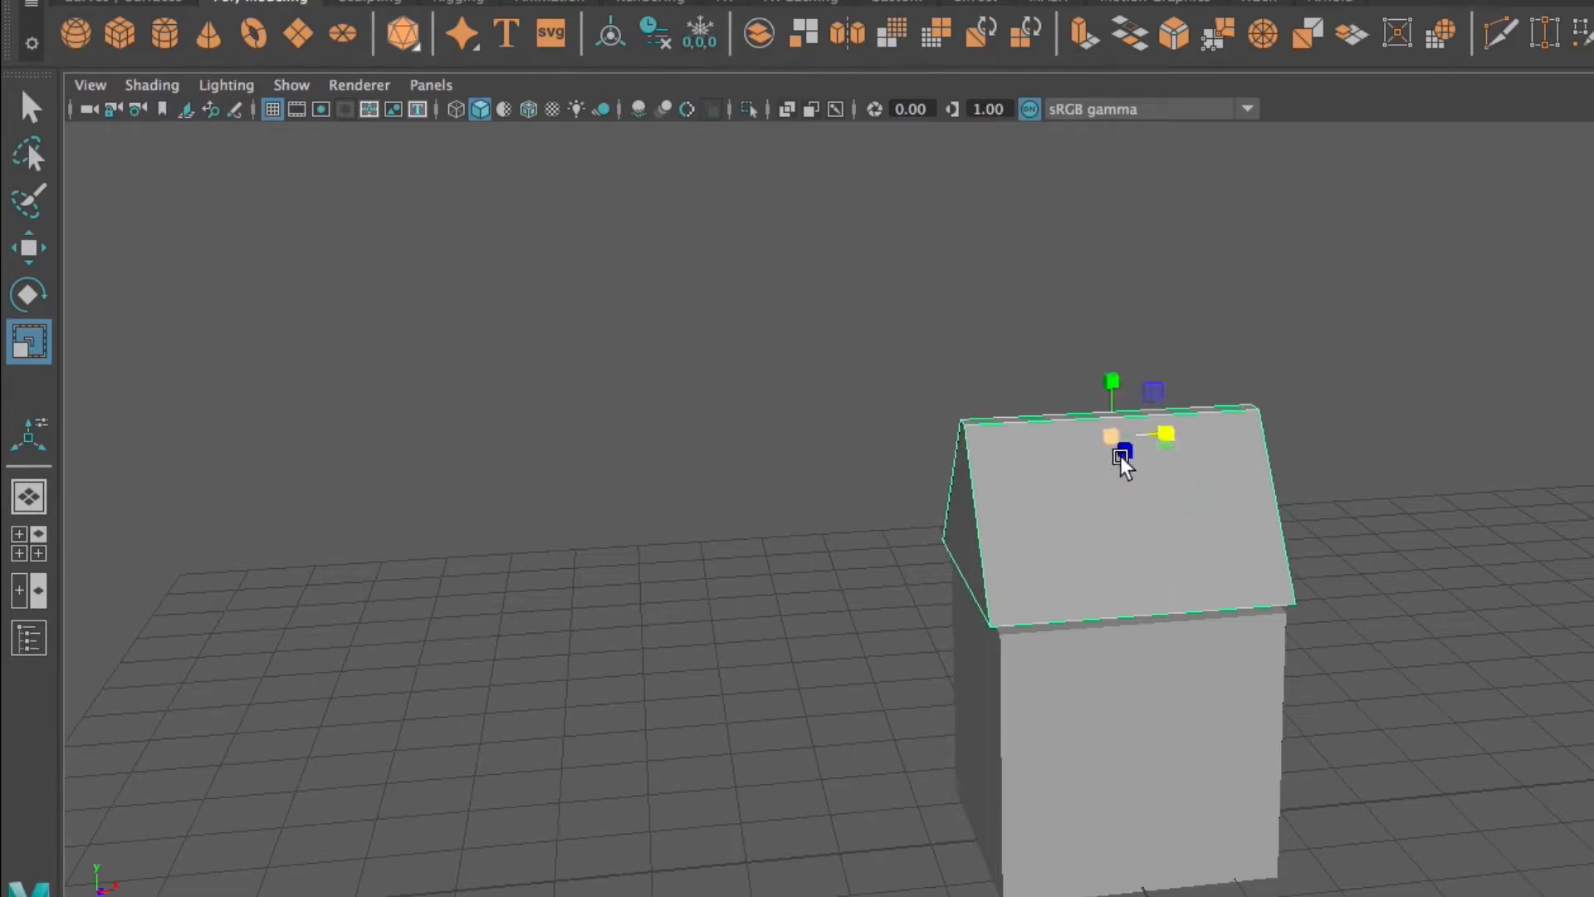
{"action": "left_click_drag", "start_coordinate": [953, 509], "coordinate": [1105, 492], "text": "alt"}
Lower the roof along Y to close the gap above the walls
{"action": "left_click", "coordinate": [31, 237]}
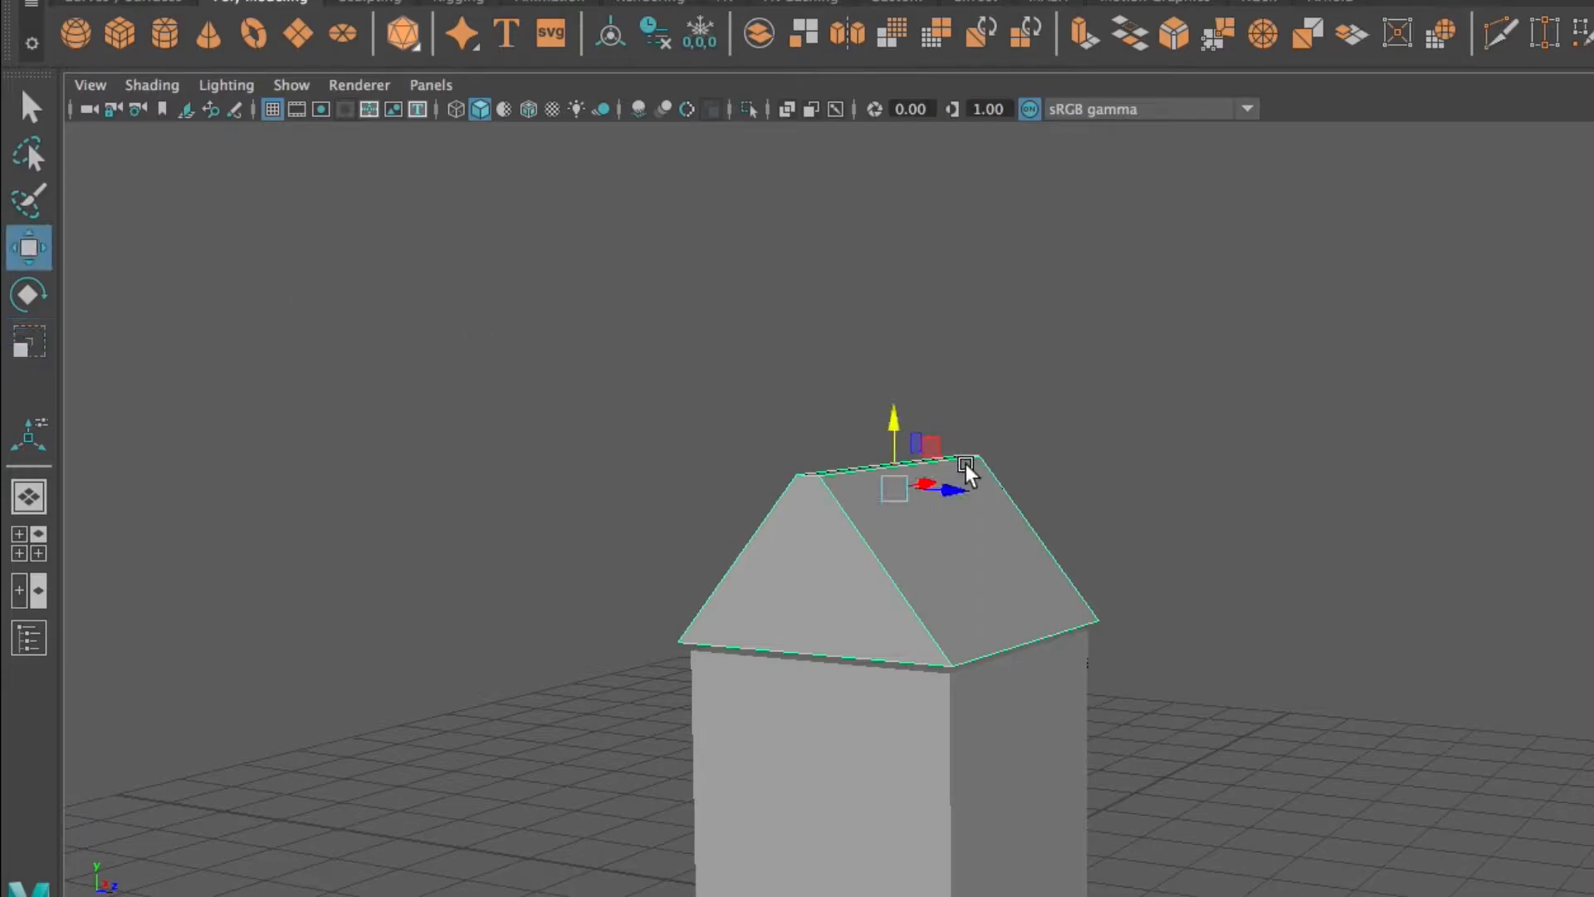
{"action": "left_click_drag", "start_coordinate": [893, 420], "coordinate": [896, 429]}
{"action": "left_click_drag", "start_coordinate": [1256, 459], "coordinate": [1021, 470], "text": "alt"}
{"action": "scroll", "coordinate": [1245, 552], "scroll_direction": "down", "scroll_amount": 5}
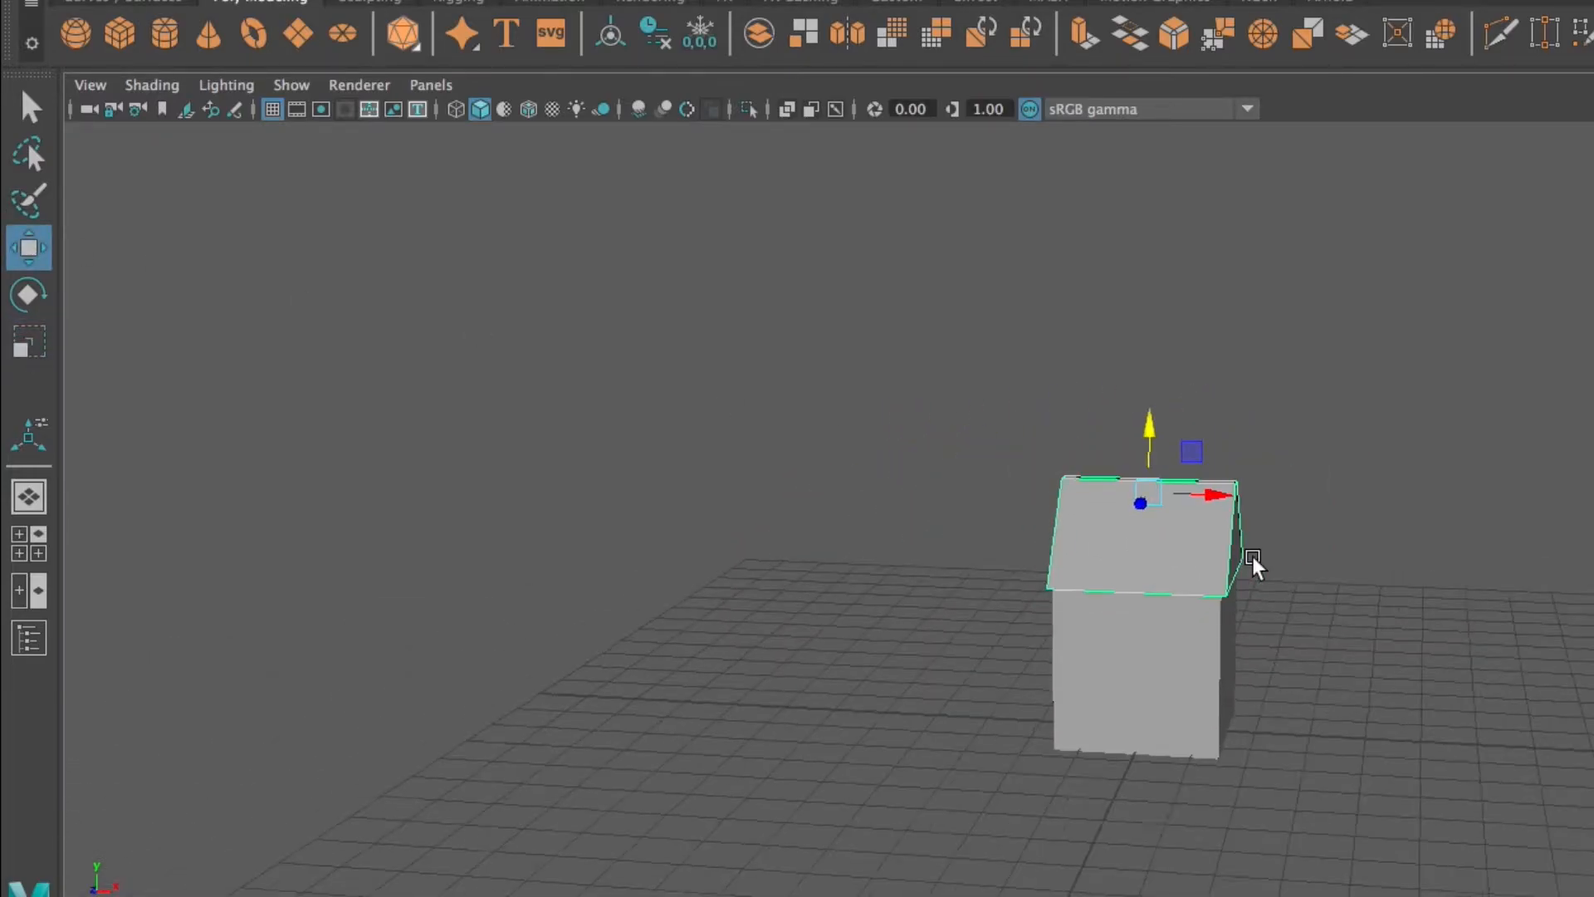
Select the walls and roof together and stretch them along X to lengthen the house
{"action": "left_click", "coordinate": [1118, 677]}
{"action": "left_click_drag", "start_coordinate": [1325, 611], "coordinate": [1363, 562], "text": "alt"}
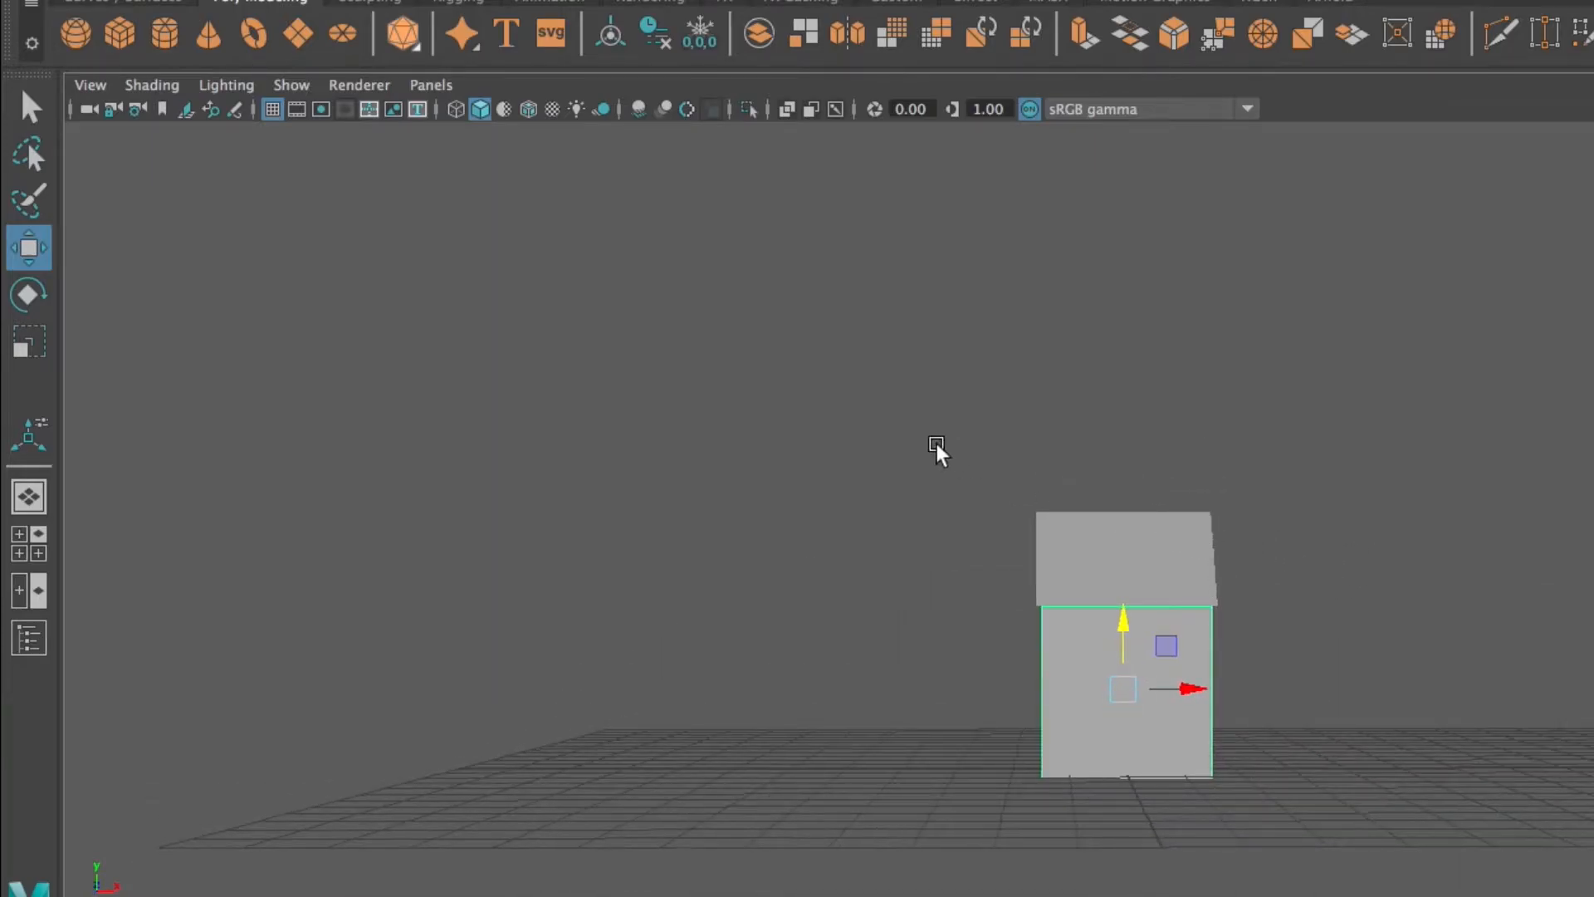
{"action": "left_click_drag", "start_coordinate": [832, 371], "coordinate": [1363, 770]}
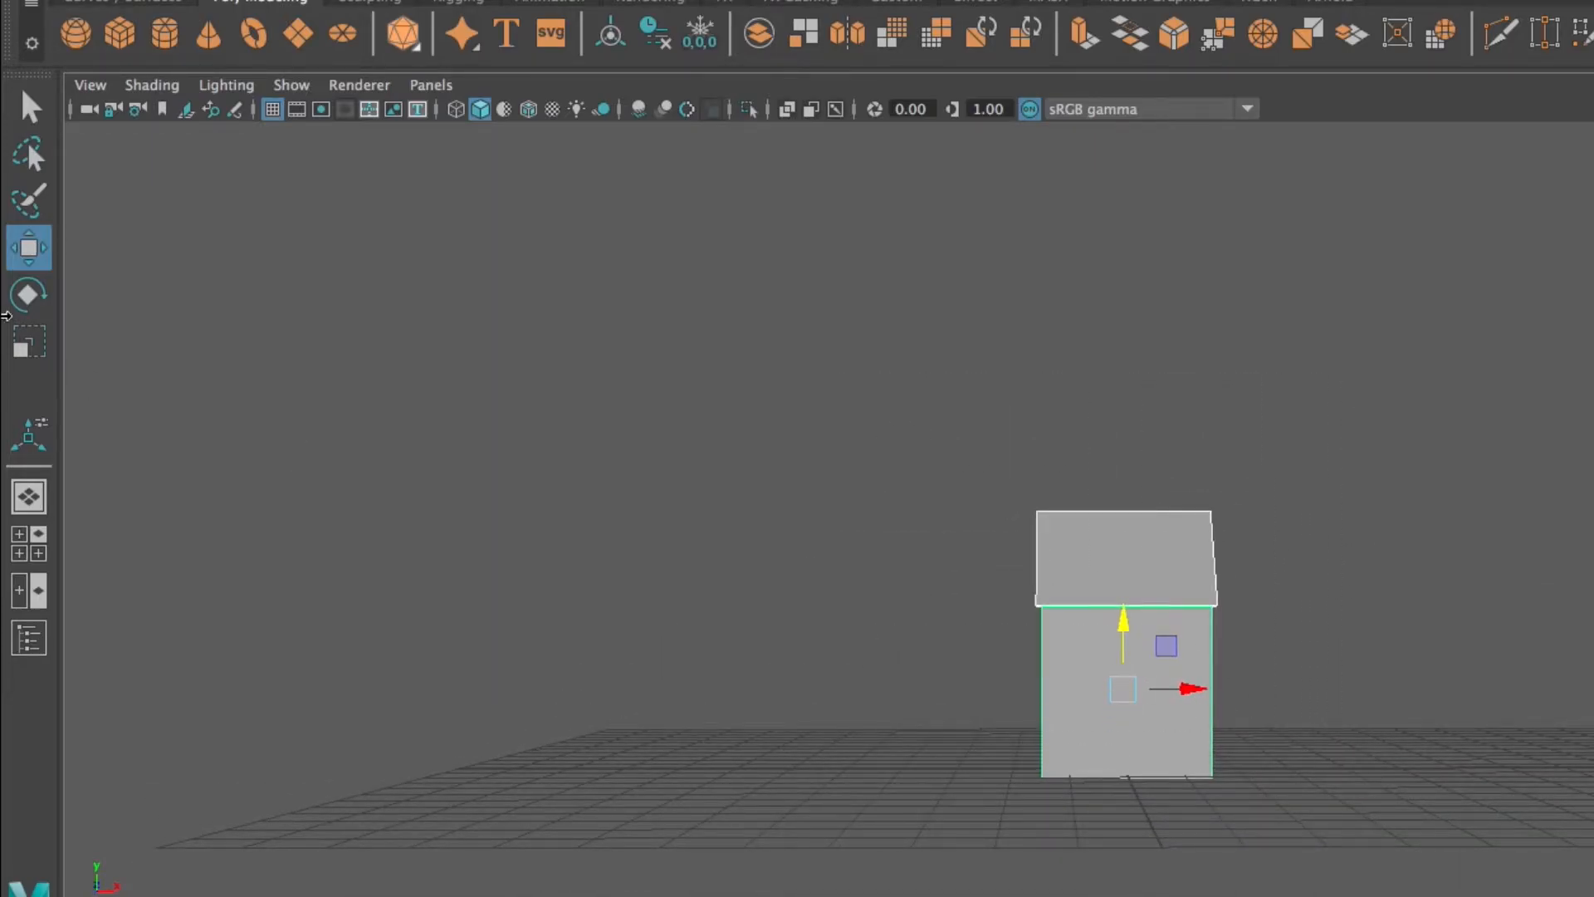
{"action": "key", "text": "r"}
{"action": "left_click_drag", "start_coordinate": [1172, 686], "coordinate": [1222, 690]}
{"action": "left_click", "coordinate": [782, 473]}
{"action": "left_click_drag", "start_coordinate": [783, 474], "coordinate": [1049, 676], "text": "alt"}
Reduce the height of the walls slightly and move the roof down along Y to sit on them
{"action": "left_click", "coordinate": [1050, 676]}
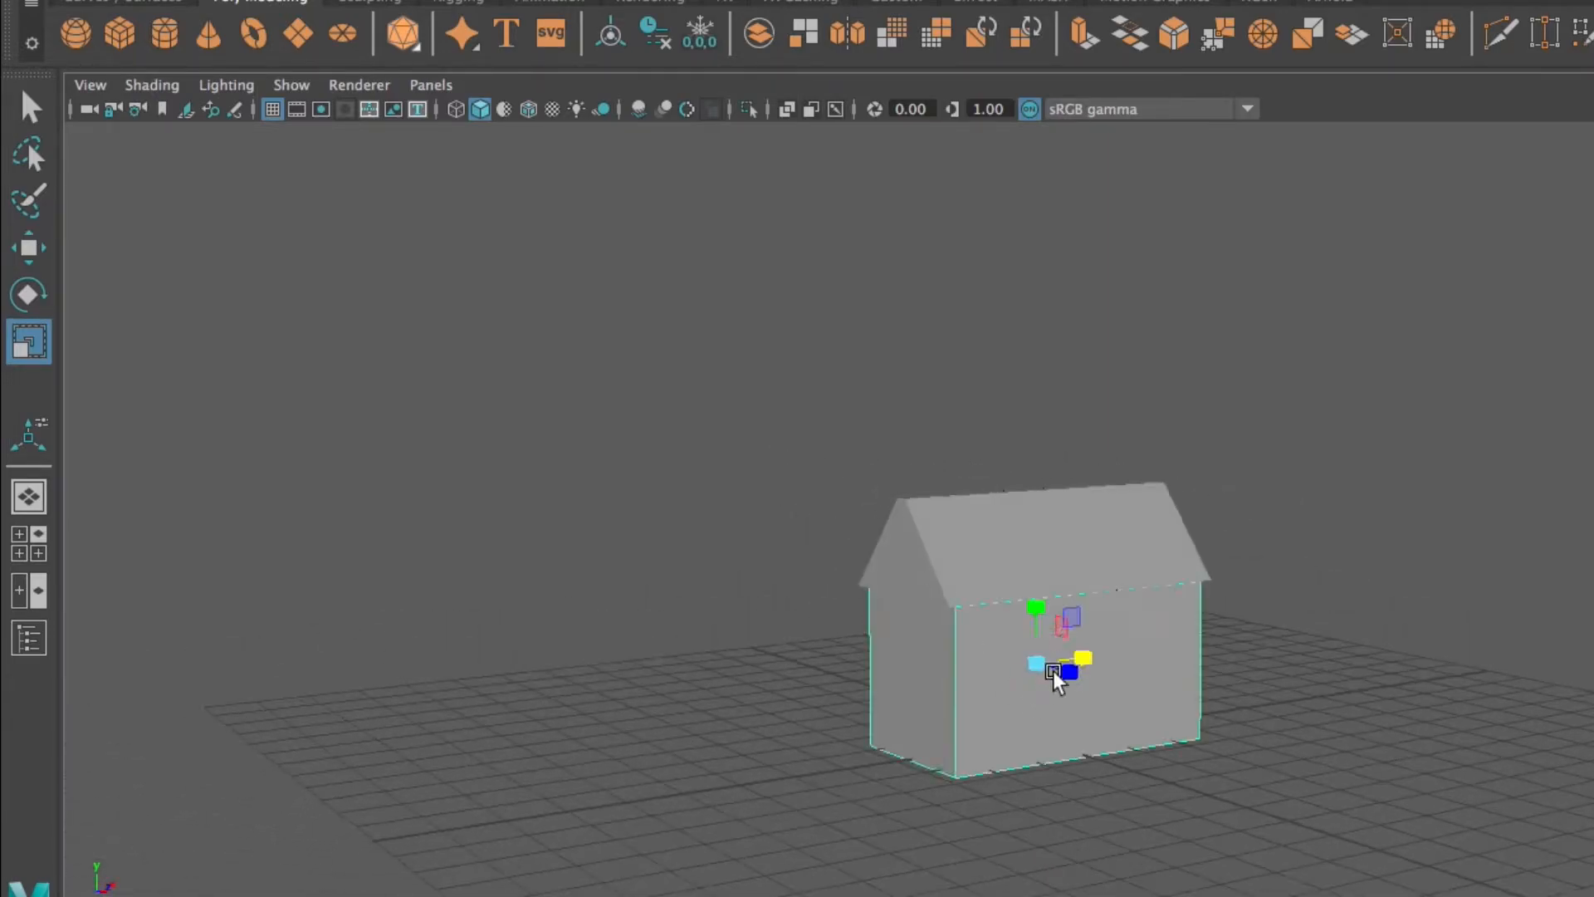
{"action": "left_click", "coordinate": [880, 527]}
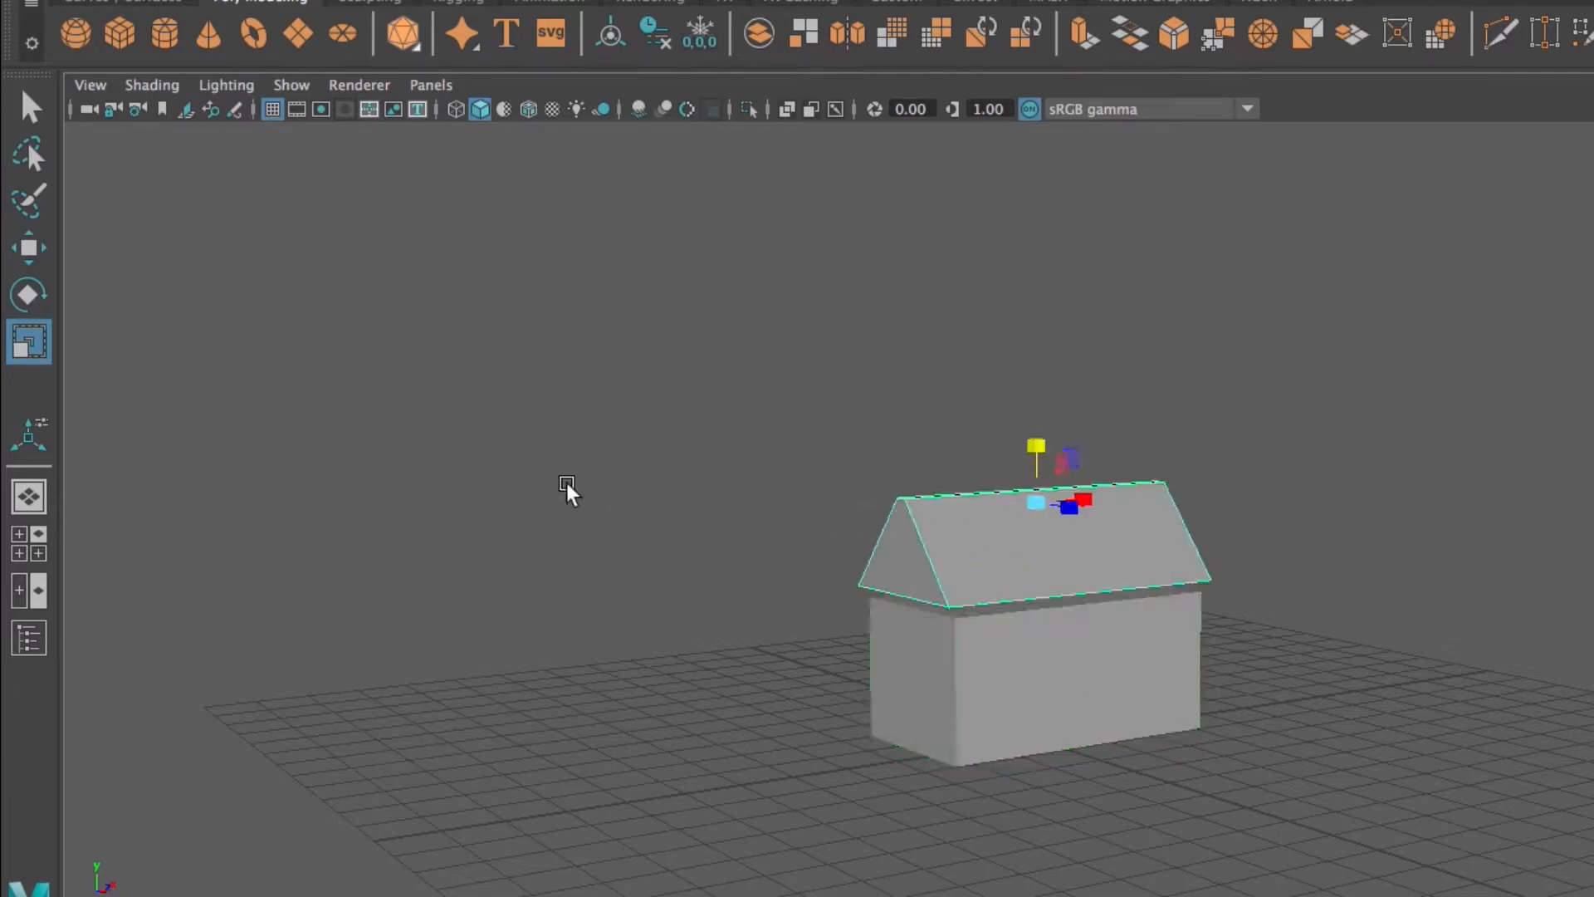
{"action": "key", "text": "w"}
{"action": "left_click_drag", "start_coordinate": [1044, 436], "coordinate": [1043, 450]}
{"action": "left_click", "coordinate": [980, 397]}
{"action": "left_click_drag", "start_coordinate": [939, 446], "coordinate": [943, 481], "text": "alt"}
{"action": "scroll", "coordinate": [919, 448], "scroll_direction": "up", "scroll_amount": 5}
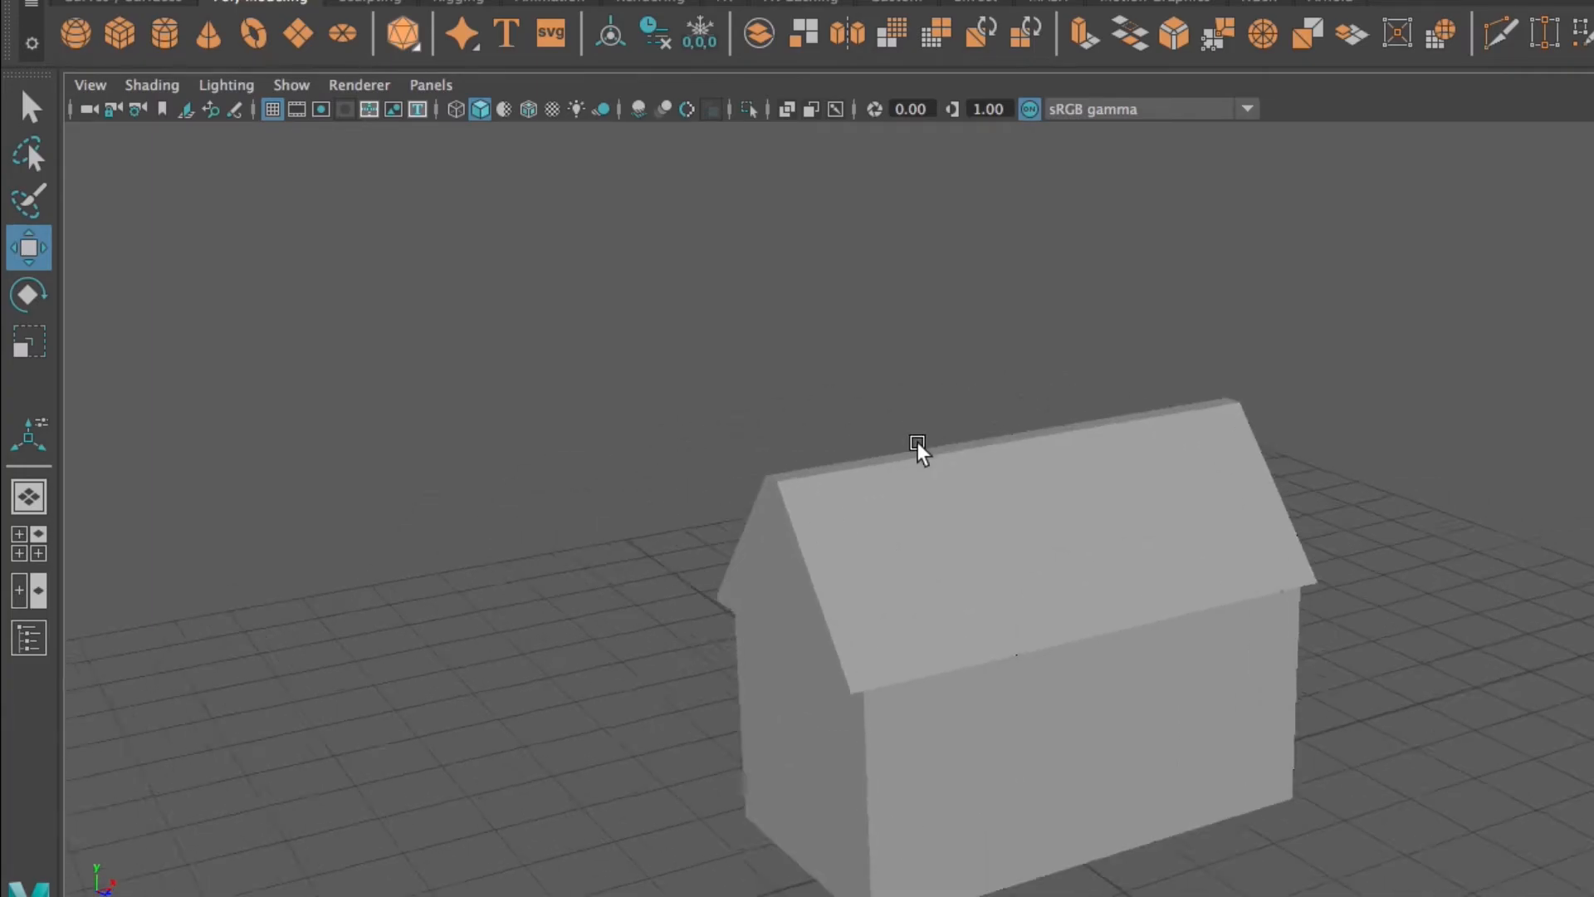
Try component selection on the roof, picking the near gable edge in Edge mode and the long slope in Face mode
{"action": "left_click", "coordinate": [868, 540]}
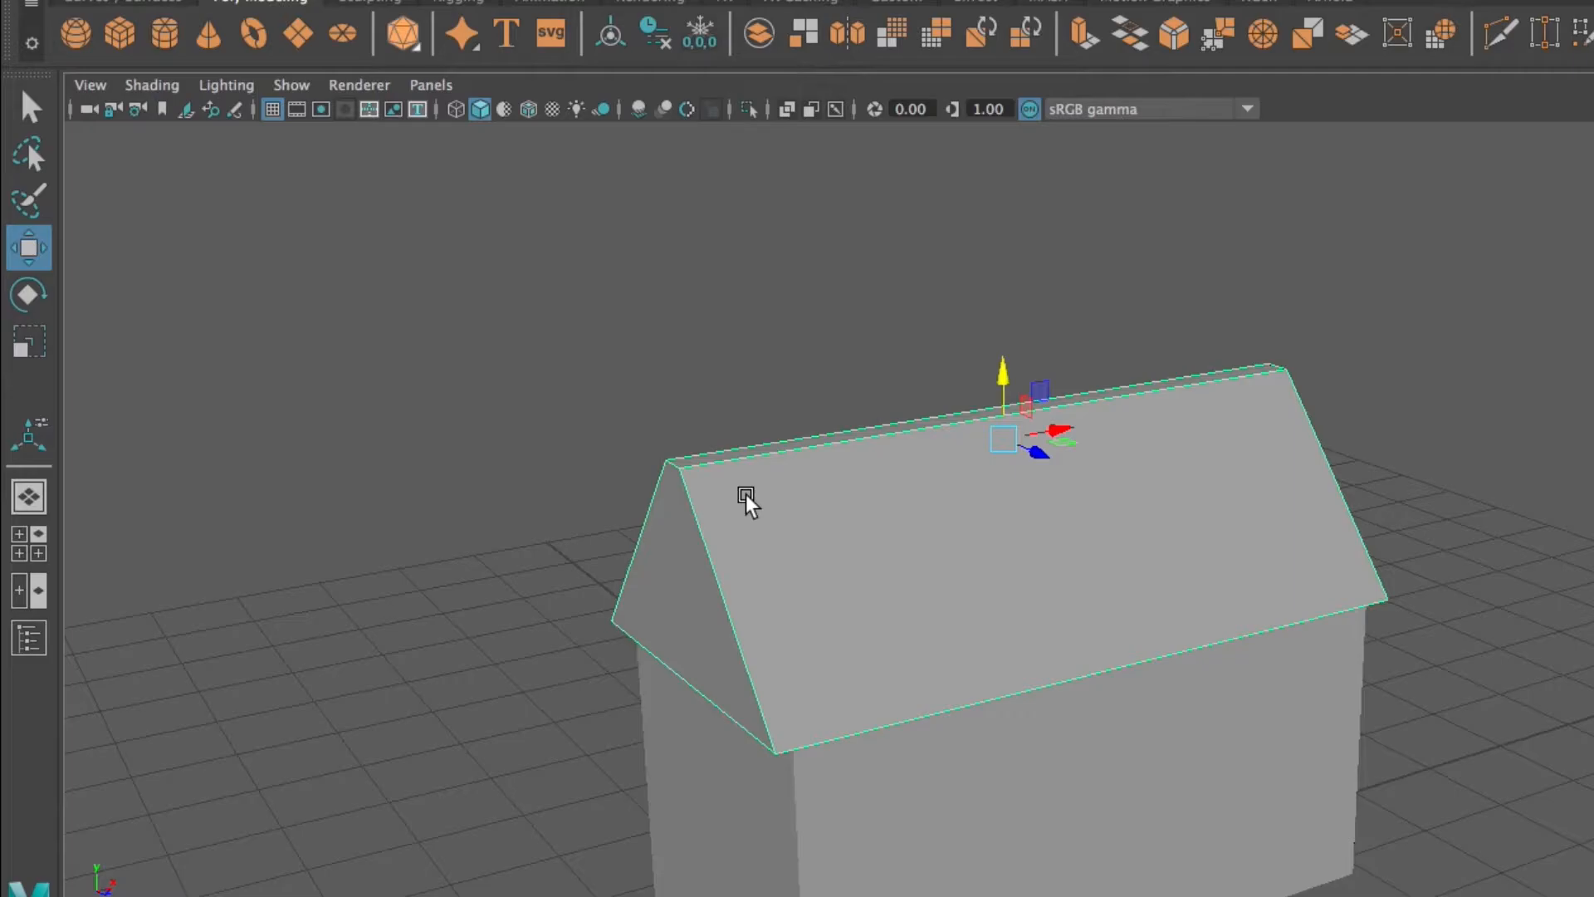
{"action": "right_click_drag", "start_coordinate": [746, 504], "coordinate": [741, 561]}
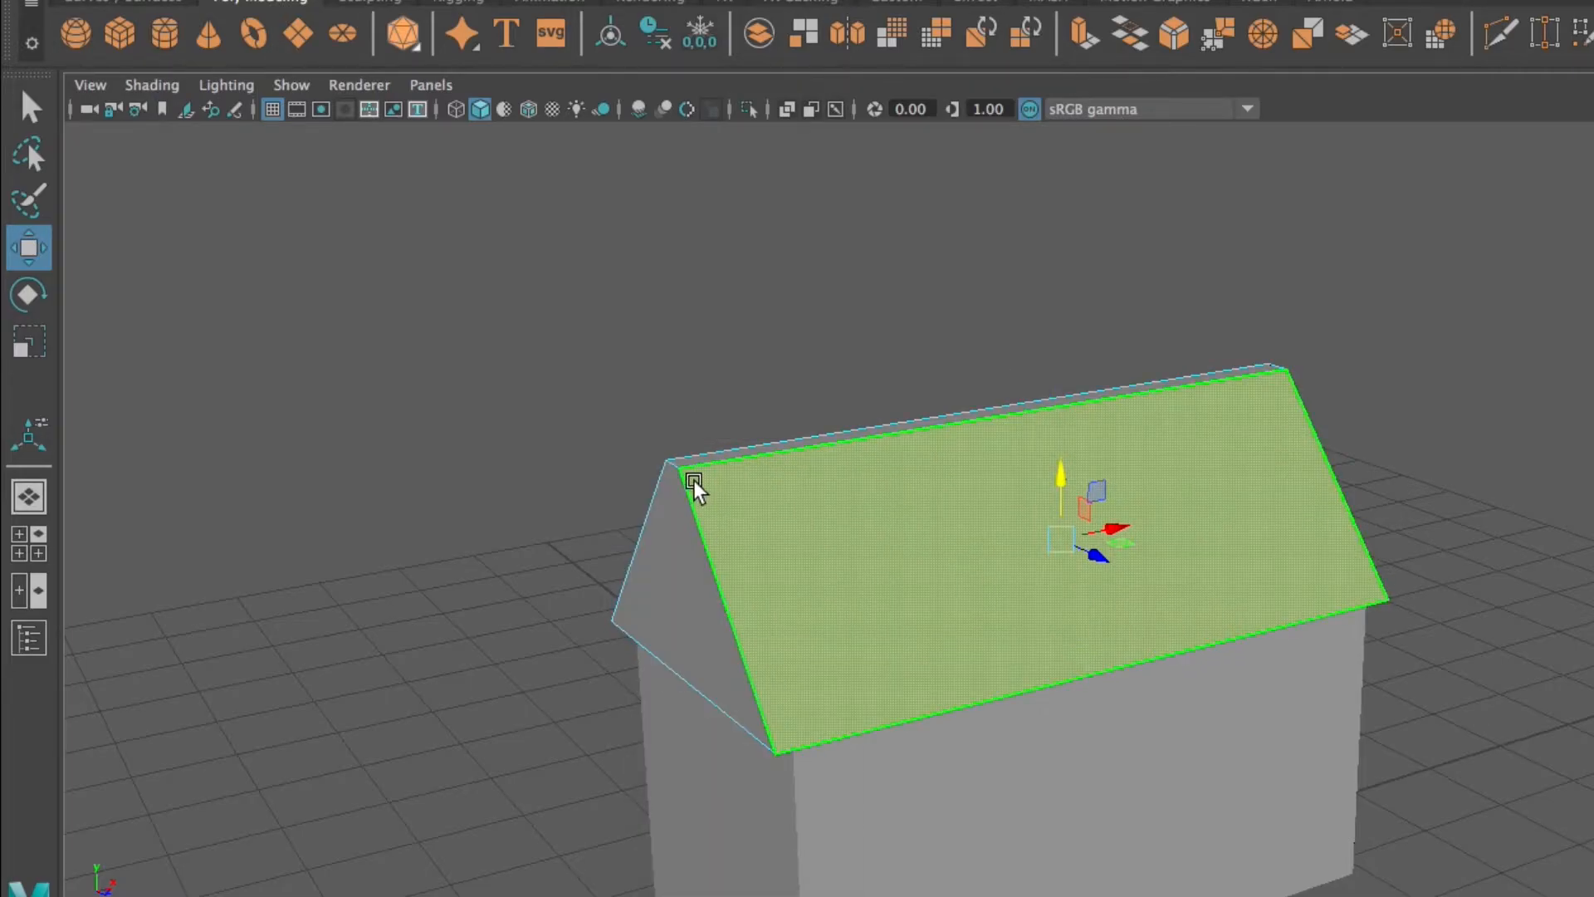
{"action": "right_click_drag", "start_coordinate": [799, 497], "coordinate": [780, 451]}
{"action": "left_click", "coordinate": [692, 523]}
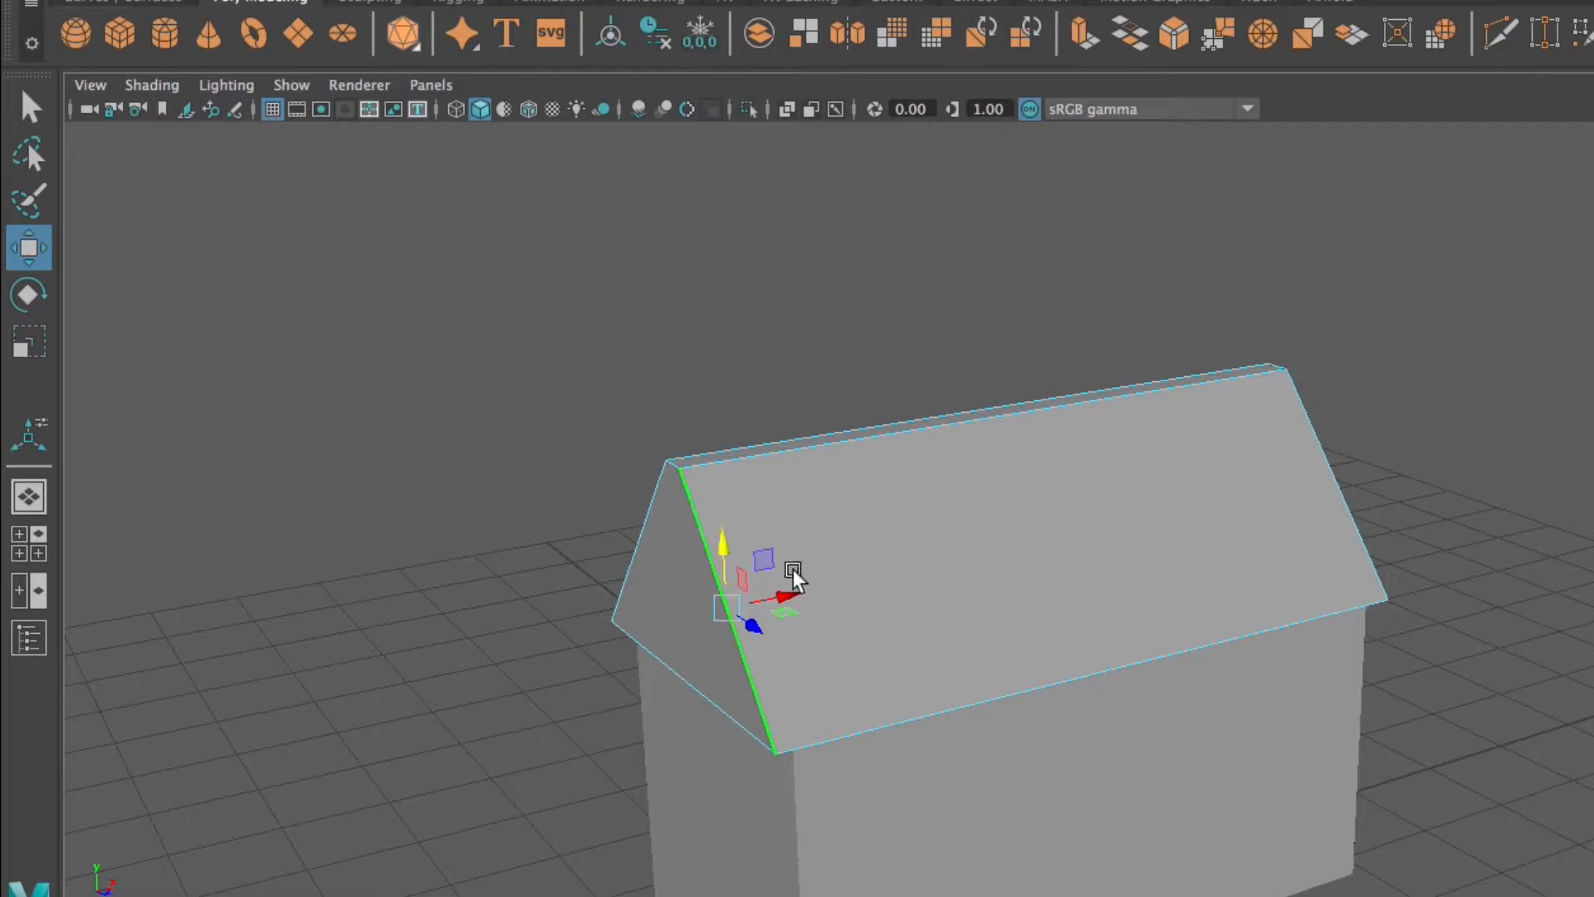
{"action": "left_click_drag", "start_coordinate": [788, 588], "coordinate": [790, 591]}
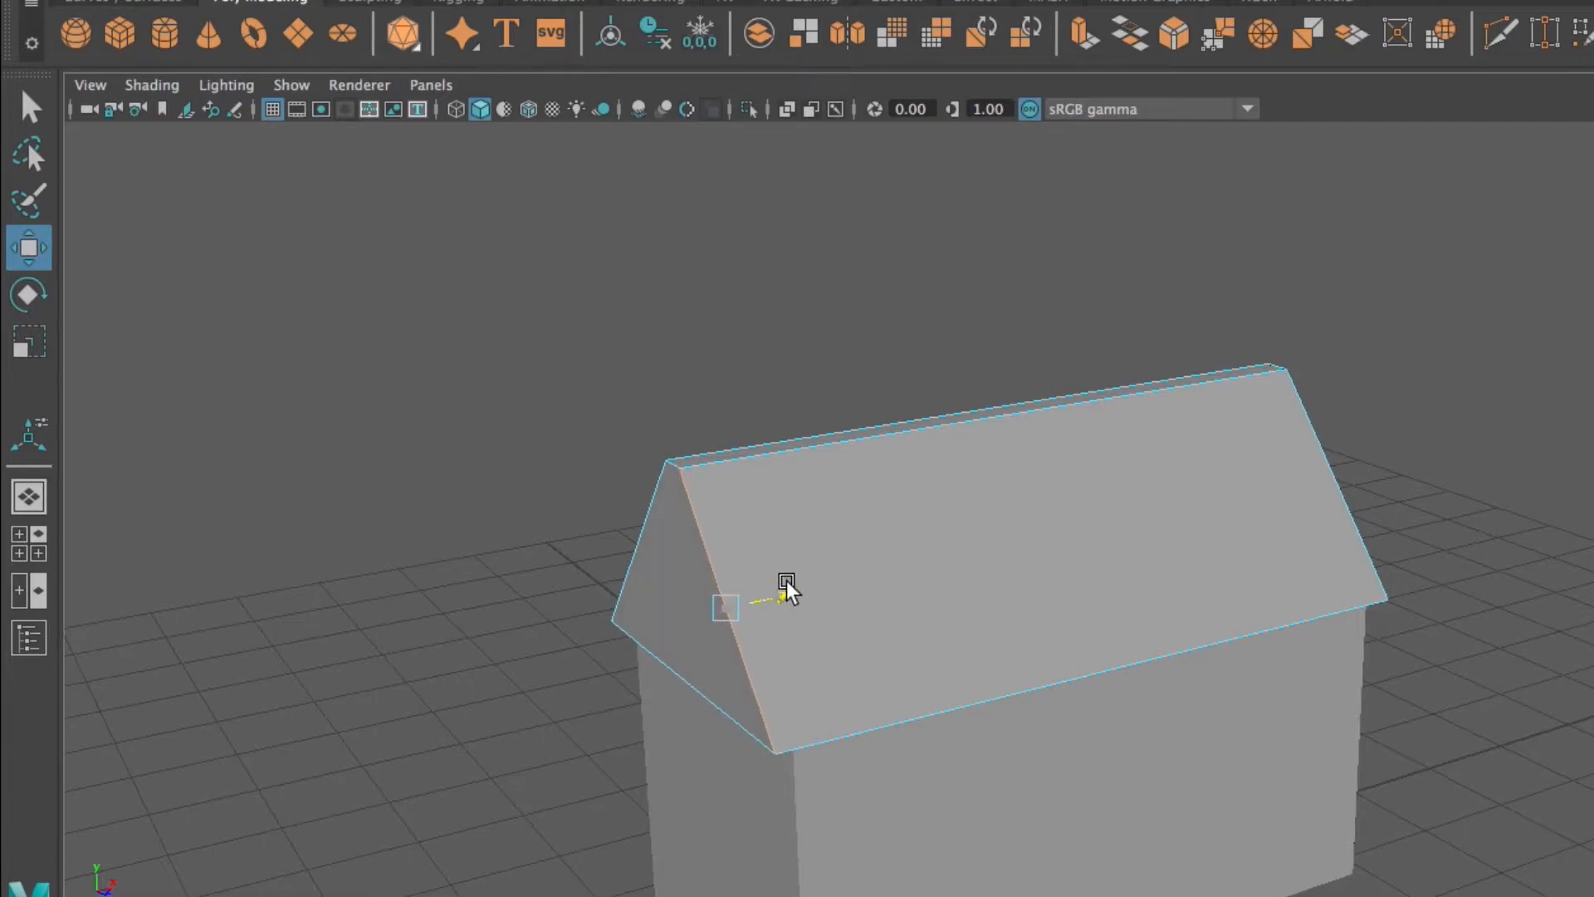
{"action": "right_click_drag", "start_coordinate": [795, 531], "coordinate": [797, 567]}
{"action": "left_click", "coordinate": [706, 502]}
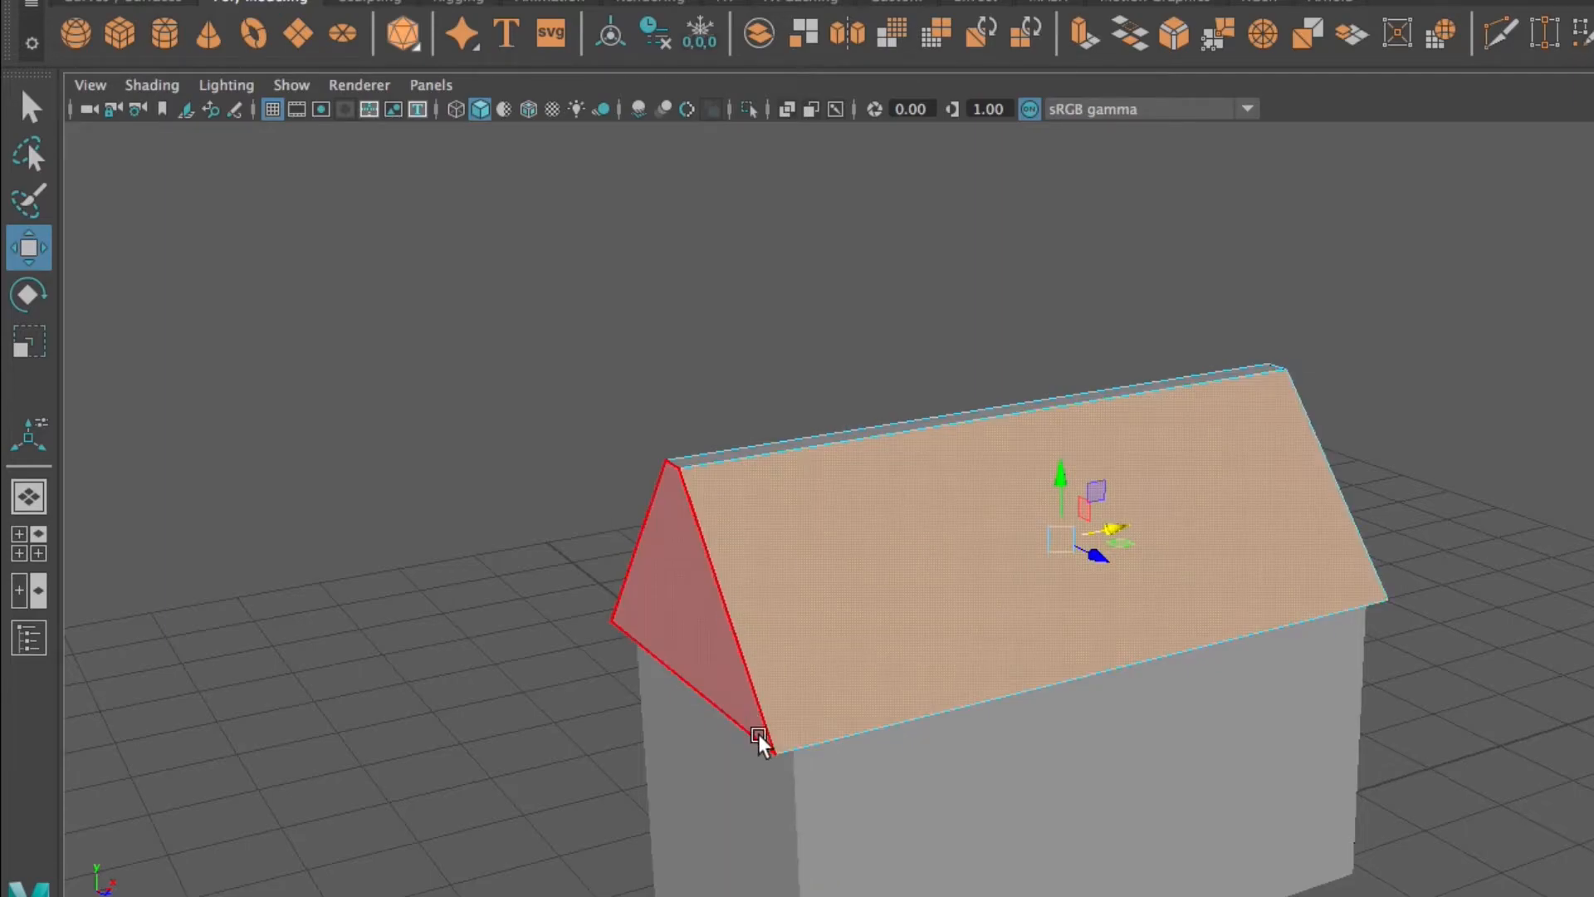
Switch the roof to Vertex mode and select all four vertices along its ridge
{"action": "right_click_drag", "start_coordinate": [777, 627], "coordinate": [694, 498]}
{"action": "left_click", "coordinate": [674, 465]}
{"action": "left_click_drag", "start_coordinate": [886, 580], "coordinate": [682, 487], "text": "alt"}
{"action": "scroll", "coordinate": [654, 542], "scroll_direction": "up", "scroll_amount": 5}
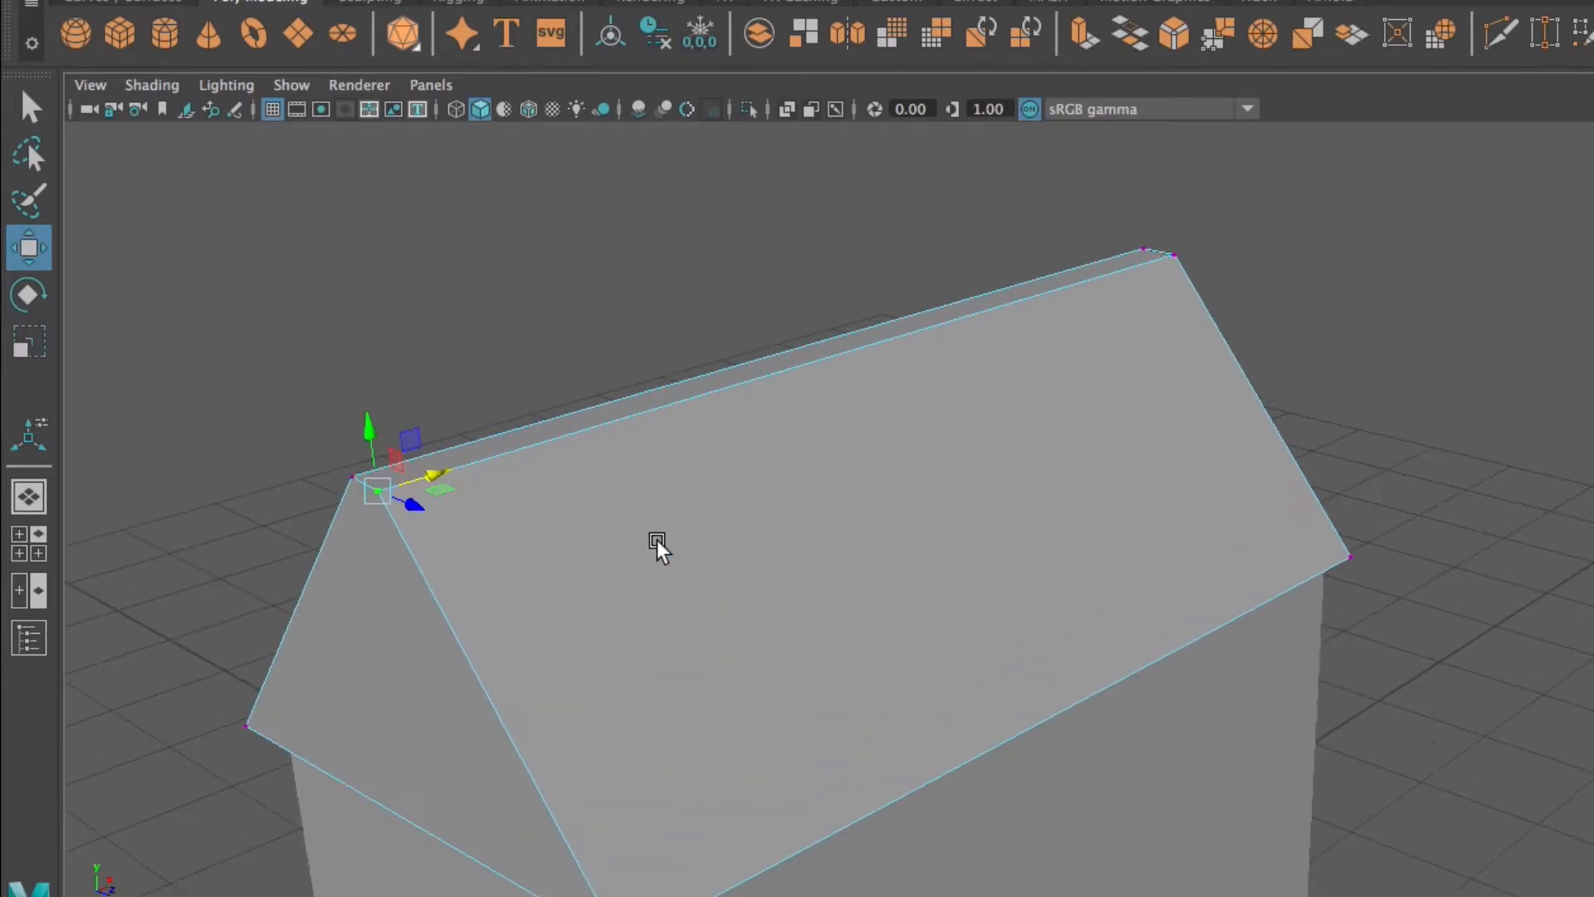
{"action": "middle_click_drag", "start_coordinate": [689, 591], "coordinate": [923, 687], "text": "alt"}
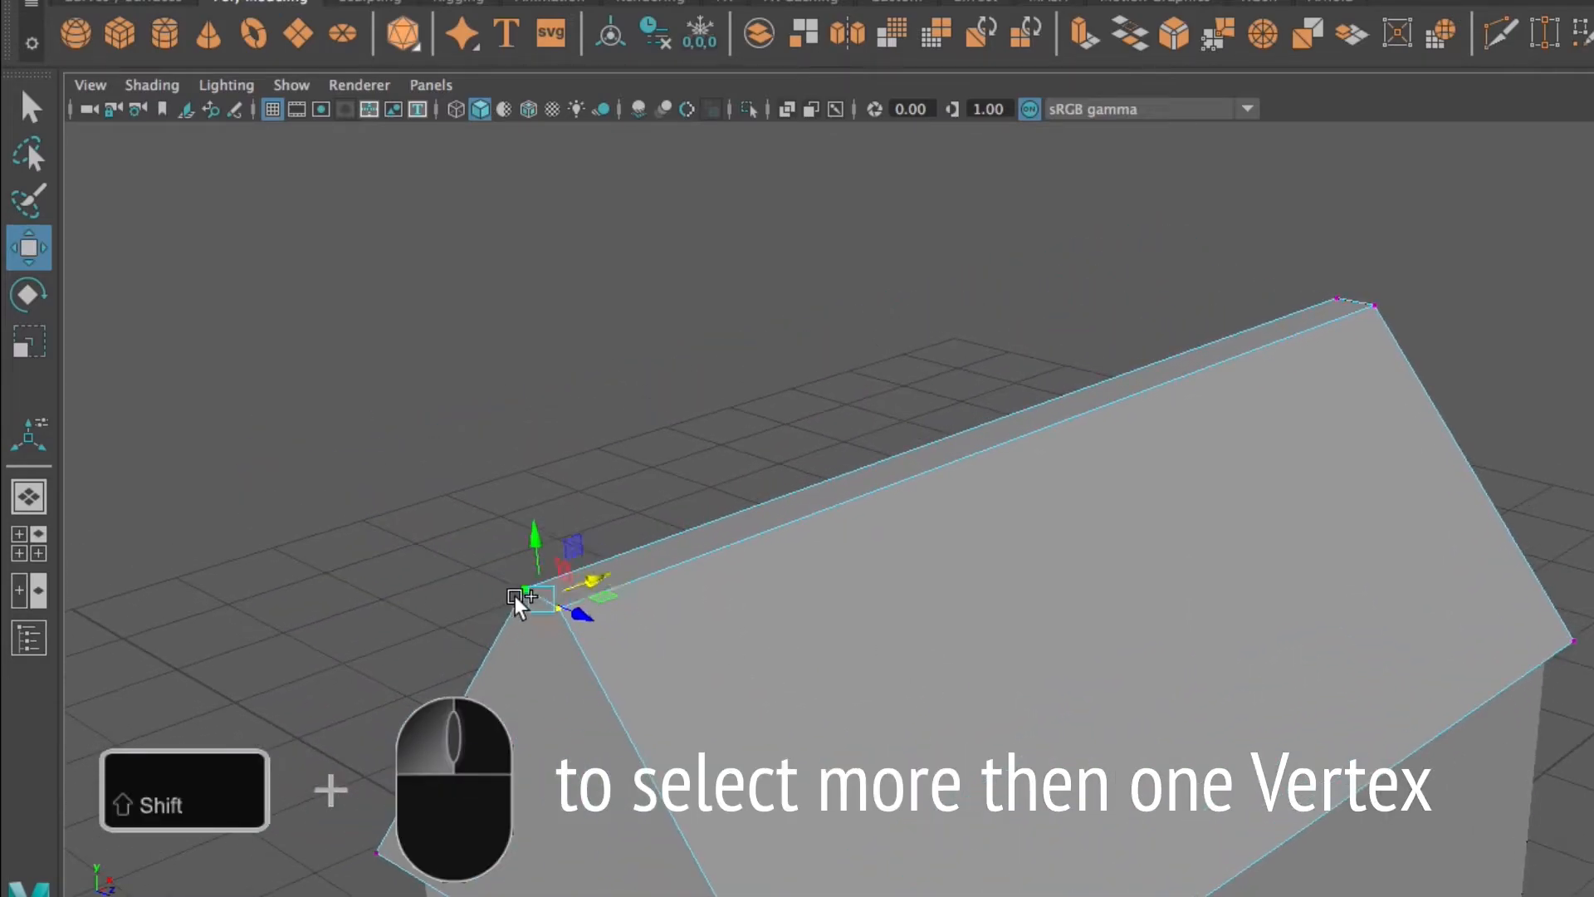
{"action": "left_click_drag", "start_coordinate": [985, 595], "coordinate": [894, 559], "text": "alt"}
{"action": "left_click", "coordinate": [860, 416], "text": "shift"}
{"action": "scroll", "coordinate": [711, 589], "scroll_direction": "down", "scroll_amount": 5}
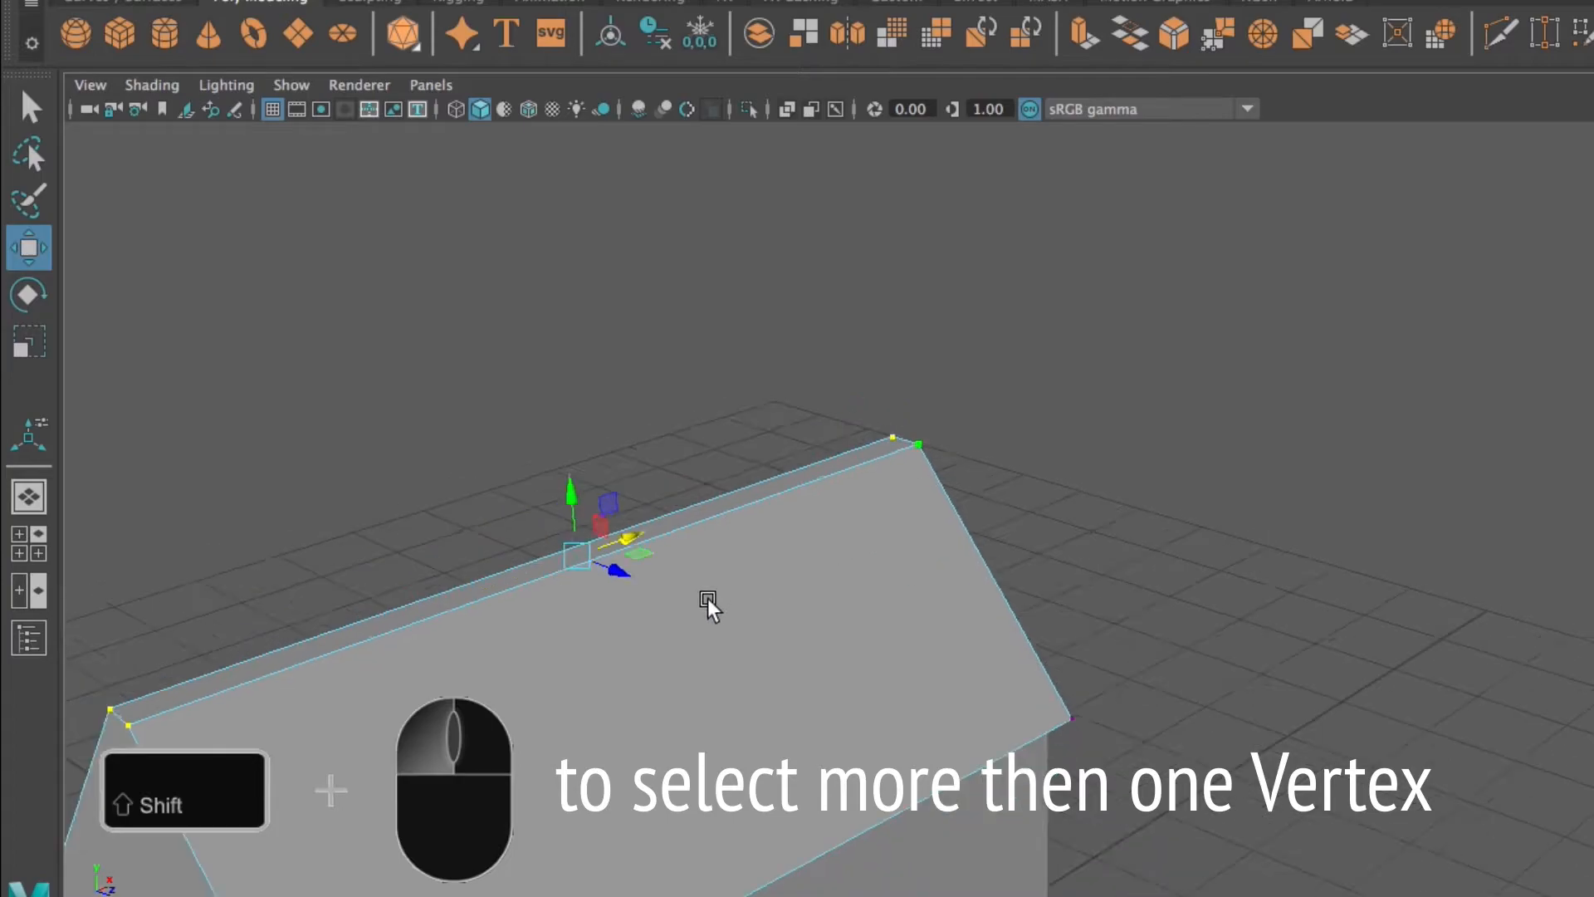
Scale the ridge vertices inward along X to slope the roof ends, and return the roof to Object mode
{"action": "left_click", "coordinate": [29, 341]}
{"action": "left_click_drag", "start_coordinate": [731, 532], "coordinate": [721, 536]}
{"action": "left_click_drag", "start_coordinate": [728, 650], "coordinate": [775, 701], "text": "alt"}
{"action": "left_click_drag", "start_coordinate": [1080, 582], "coordinate": [1083, 582]}
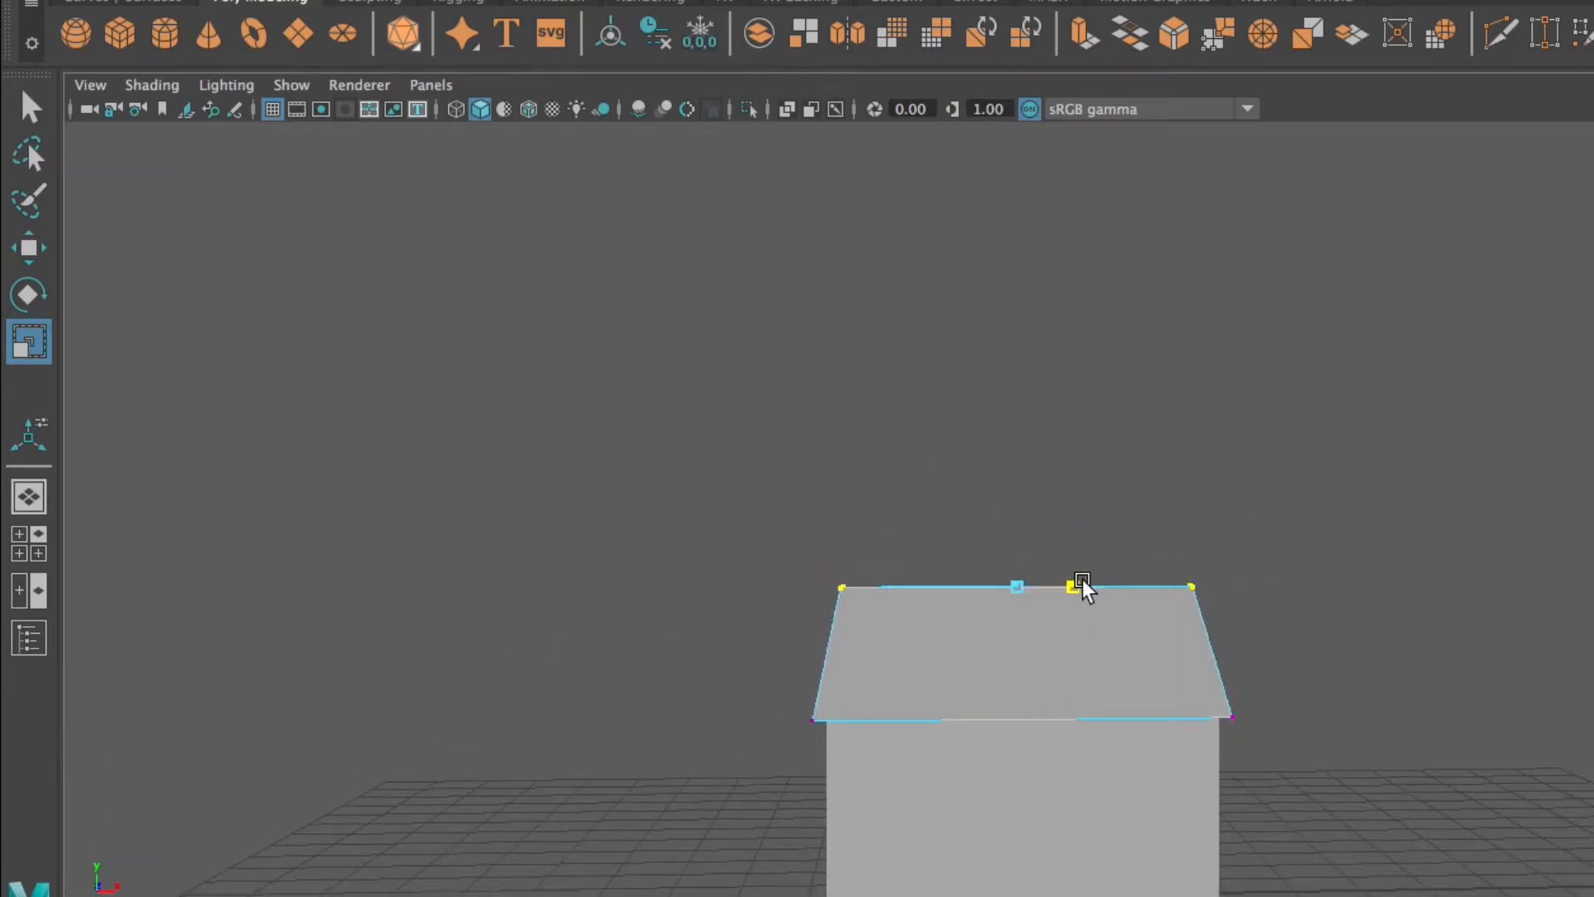
{"action": "left_click_drag", "start_coordinate": [871, 676], "coordinate": [936, 676], "text": "alt"}
{"action": "right_click_drag", "start_coordinate": [960, 495], "coordinate": [1075, 480]}
{"action": "left_click", "coordinate": [1073, 483]}
{"action": "left_click", "coordinate": [1021, 610]}
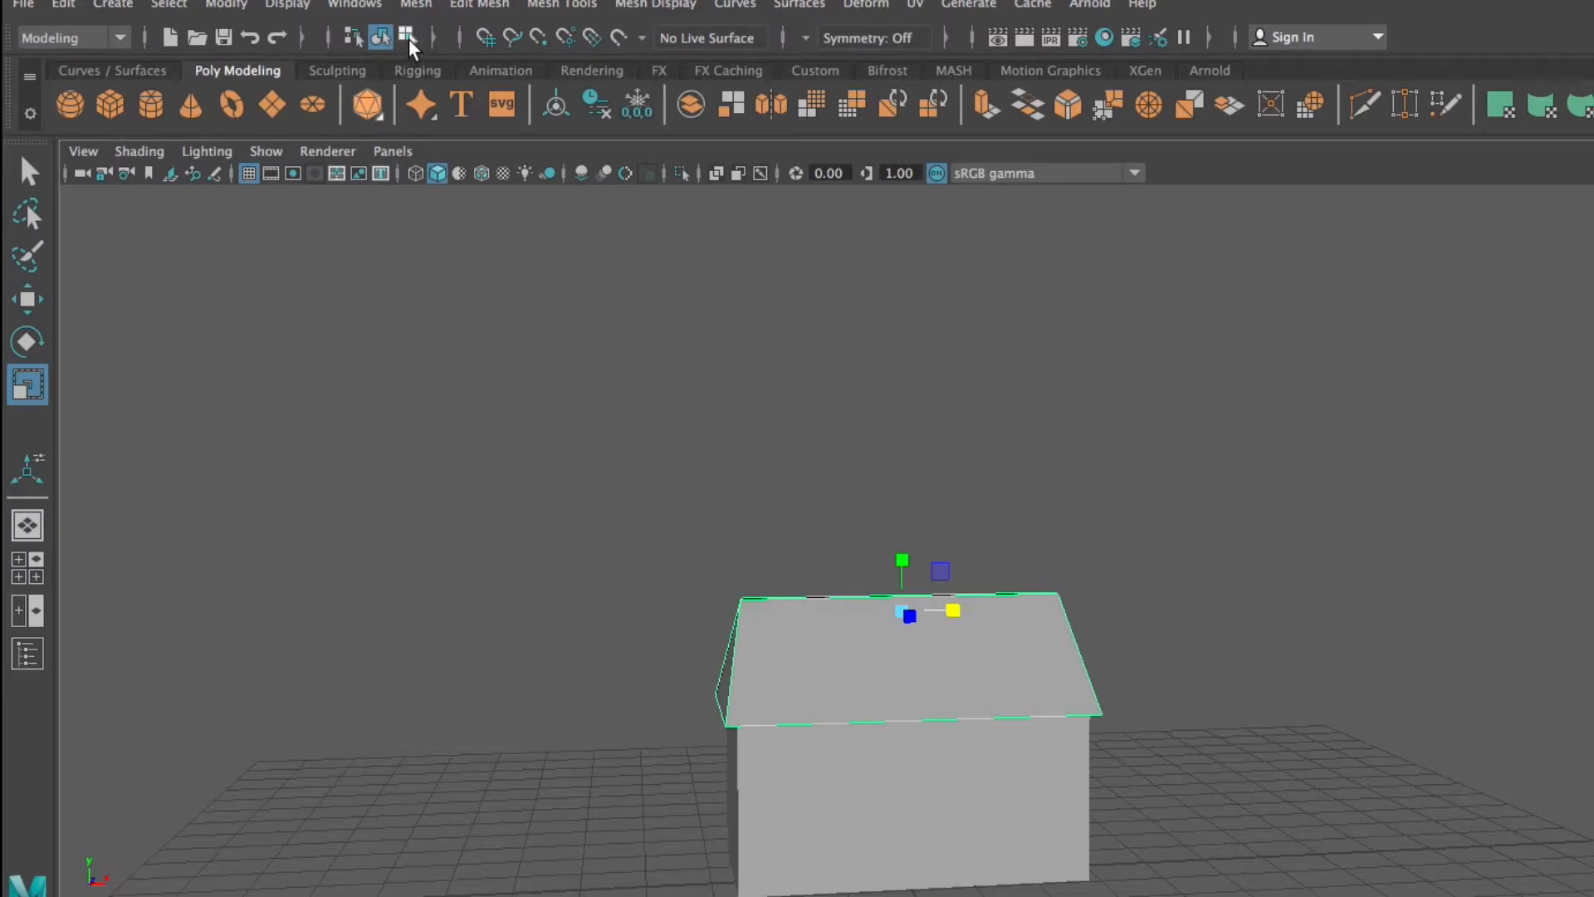
Try switching the roof between component and object selection, picking a corner vertex and the front slope face
{"action": "left_click", "coordinate": [406, 37]}
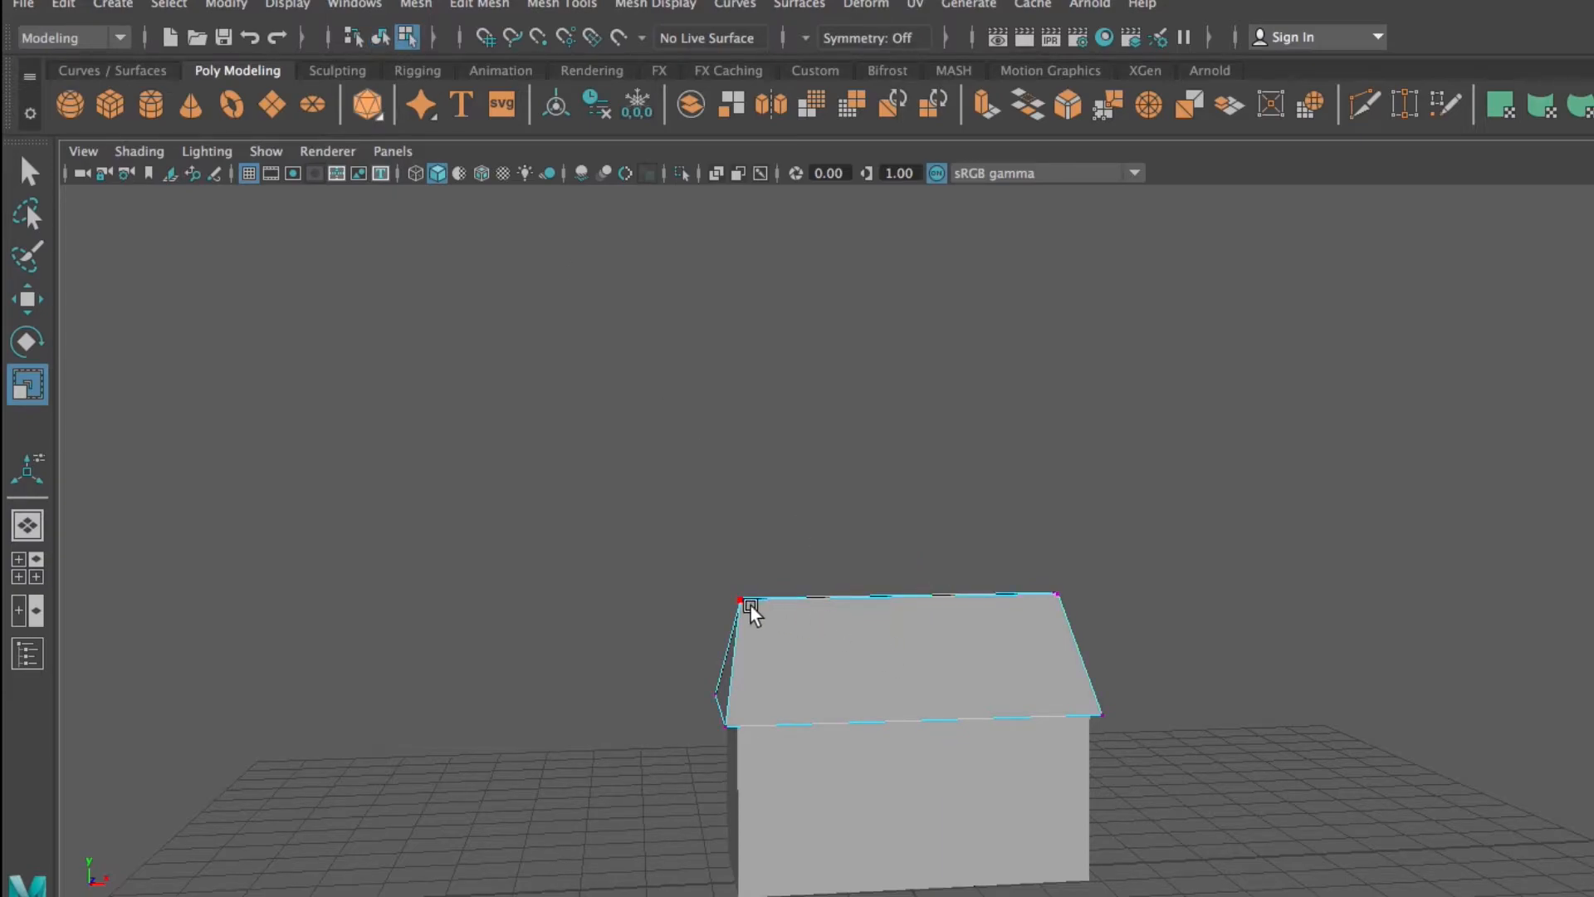
{"action": "left_click", "coordinate": [1104, 716]}
{"action": "right_click", "coordinate": [988, 641]}
{"action": "left_click", "coordinate": [980, 599]}
{"action": "left_click", "coordinate": [825, 674]}
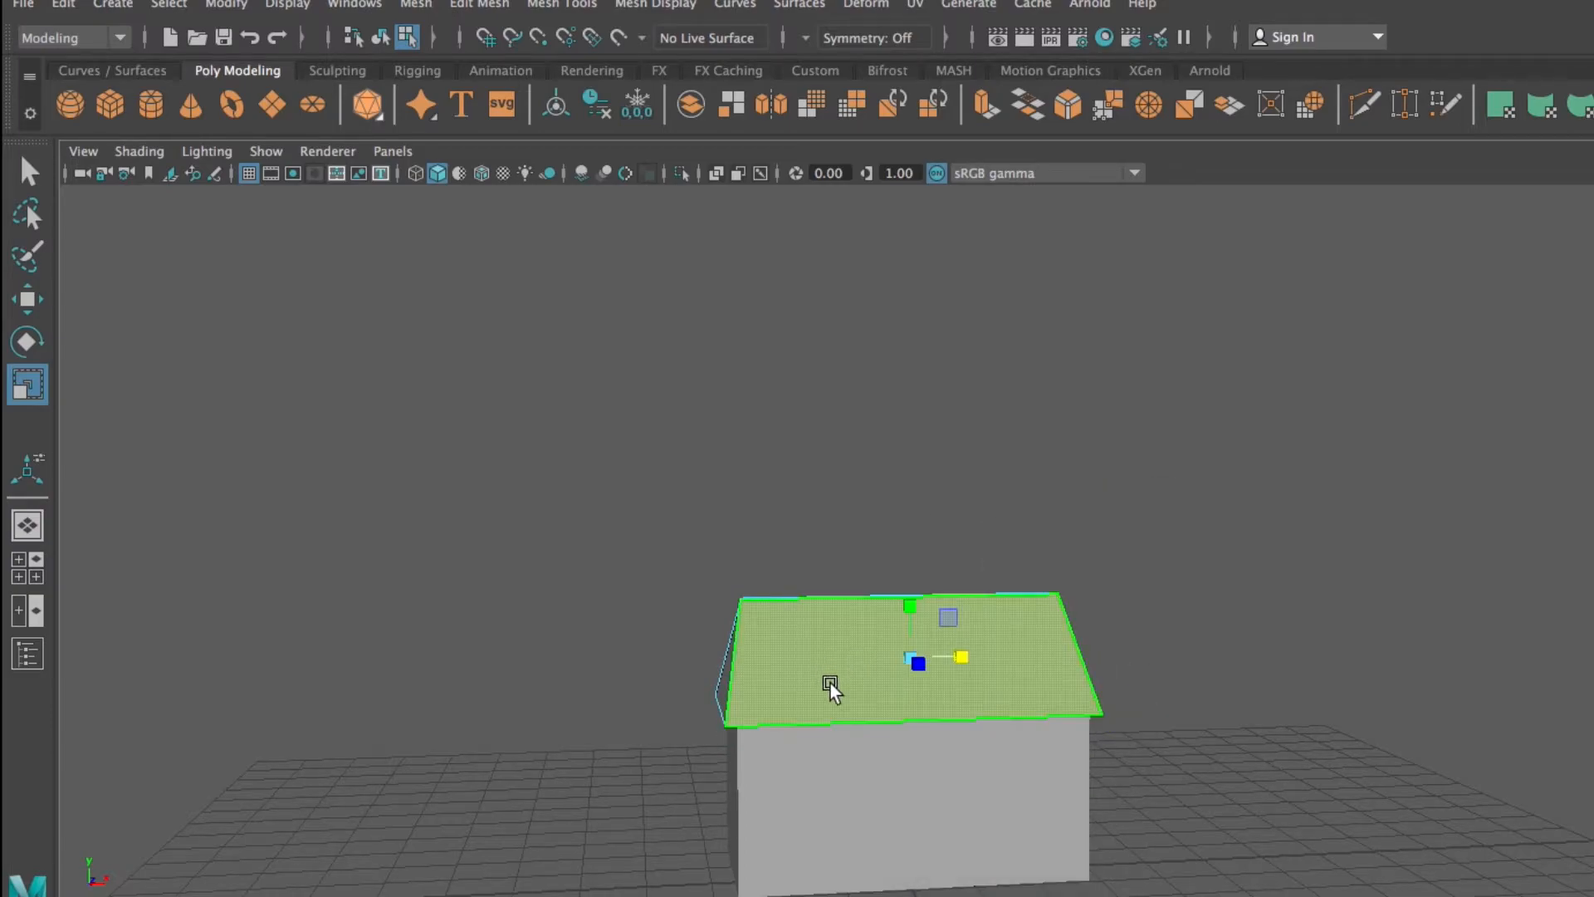
{"action": "left_click", "coordinate": [382, 42]}
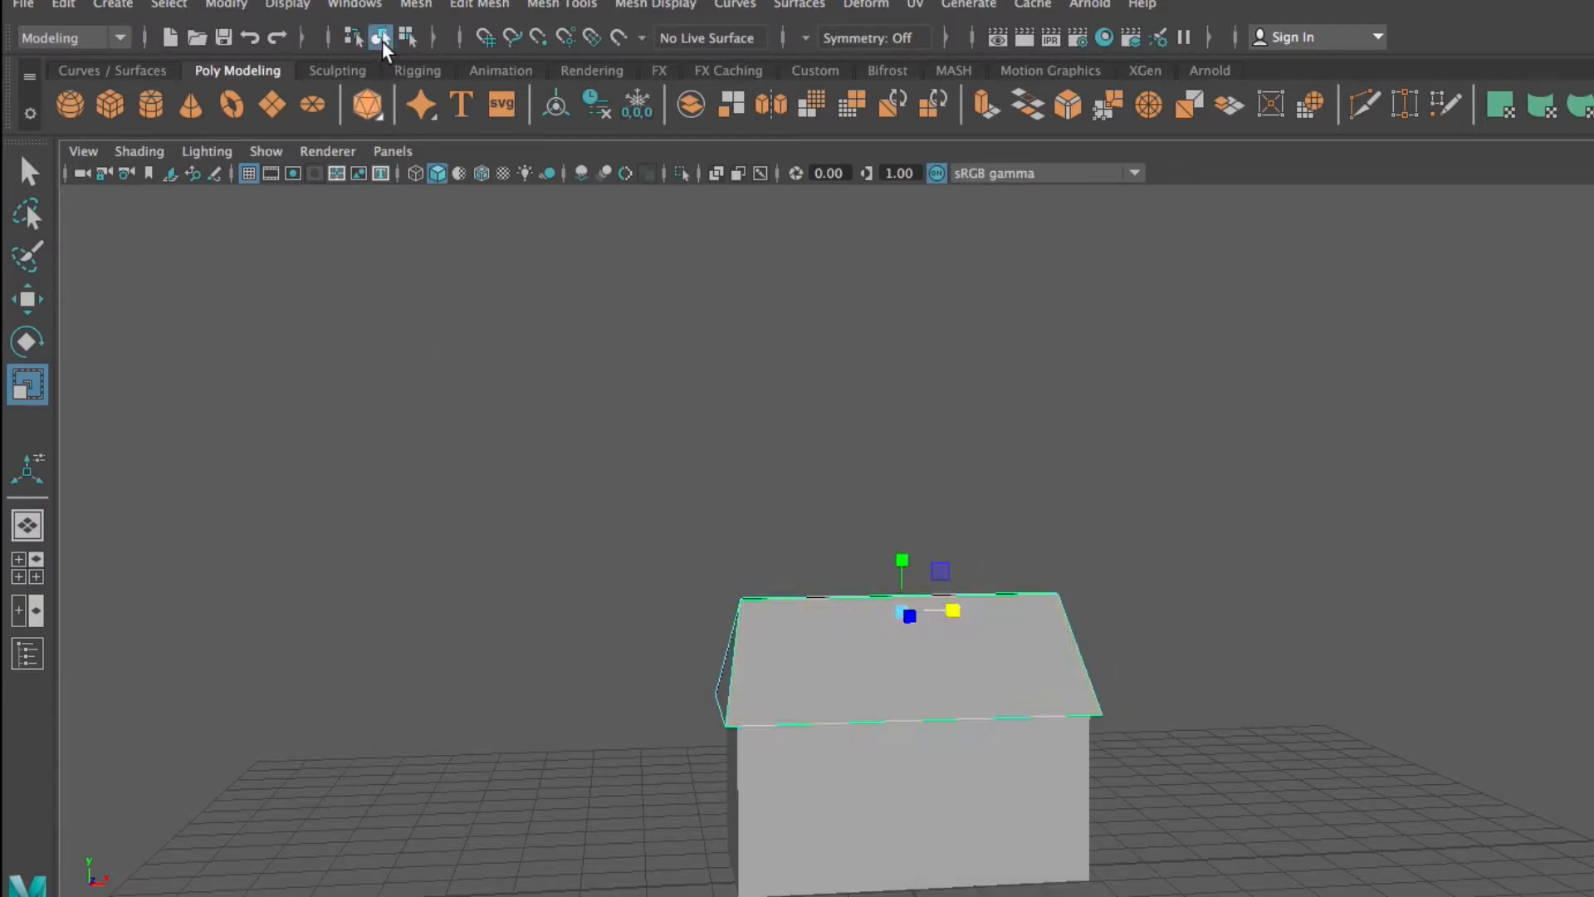
{"action": "left_click", "coordinate": [882, 652]}
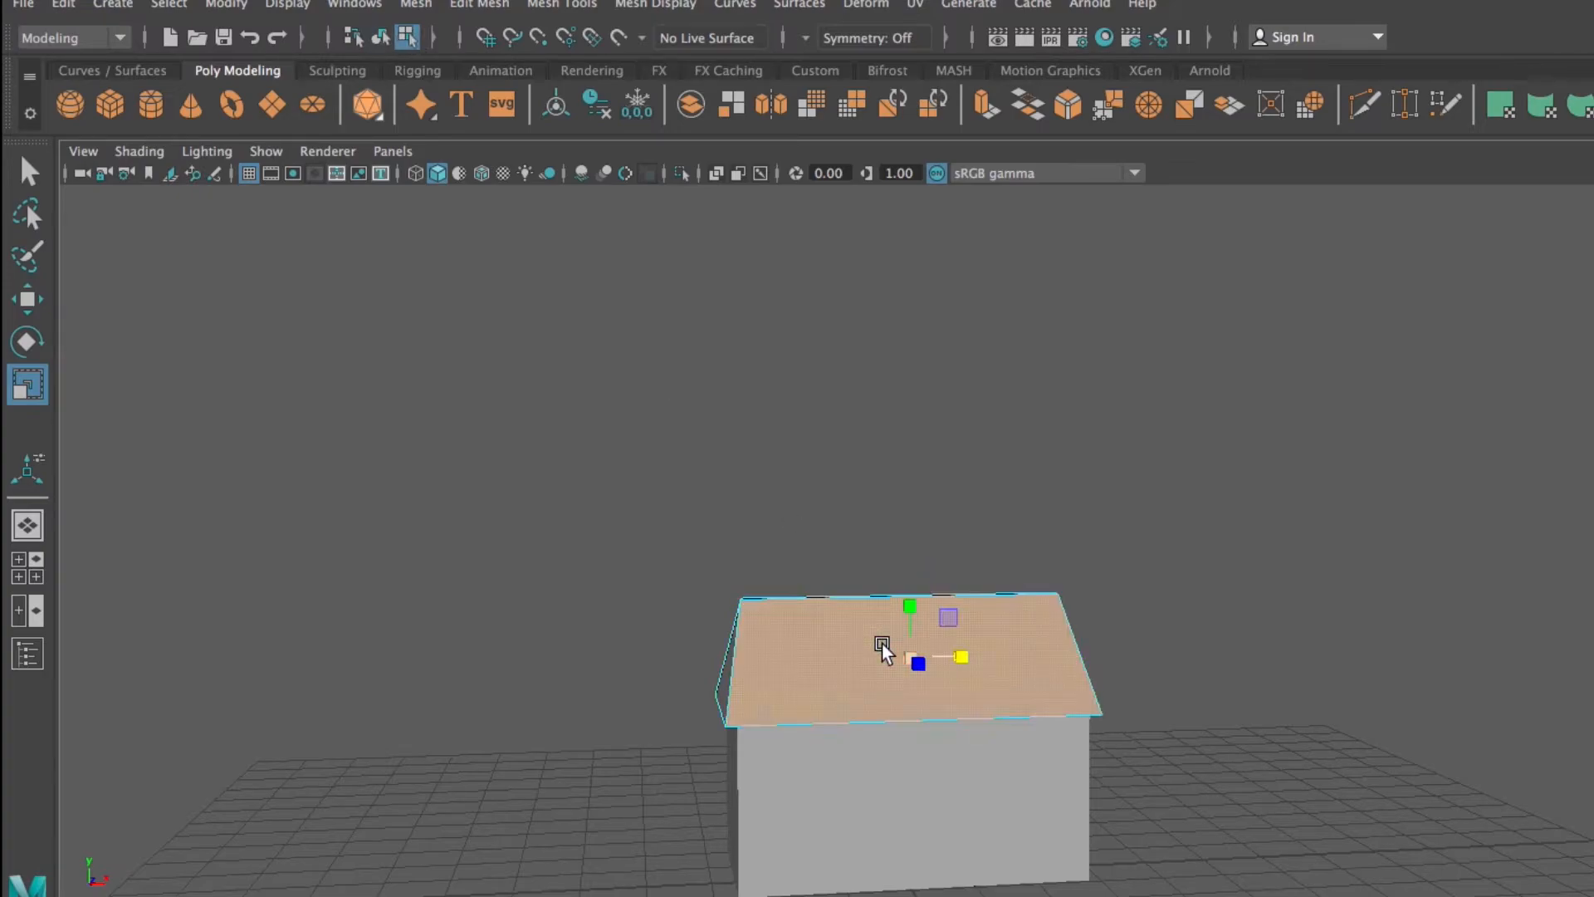
{"action": "left_click", "coordinate": [380, 38]}
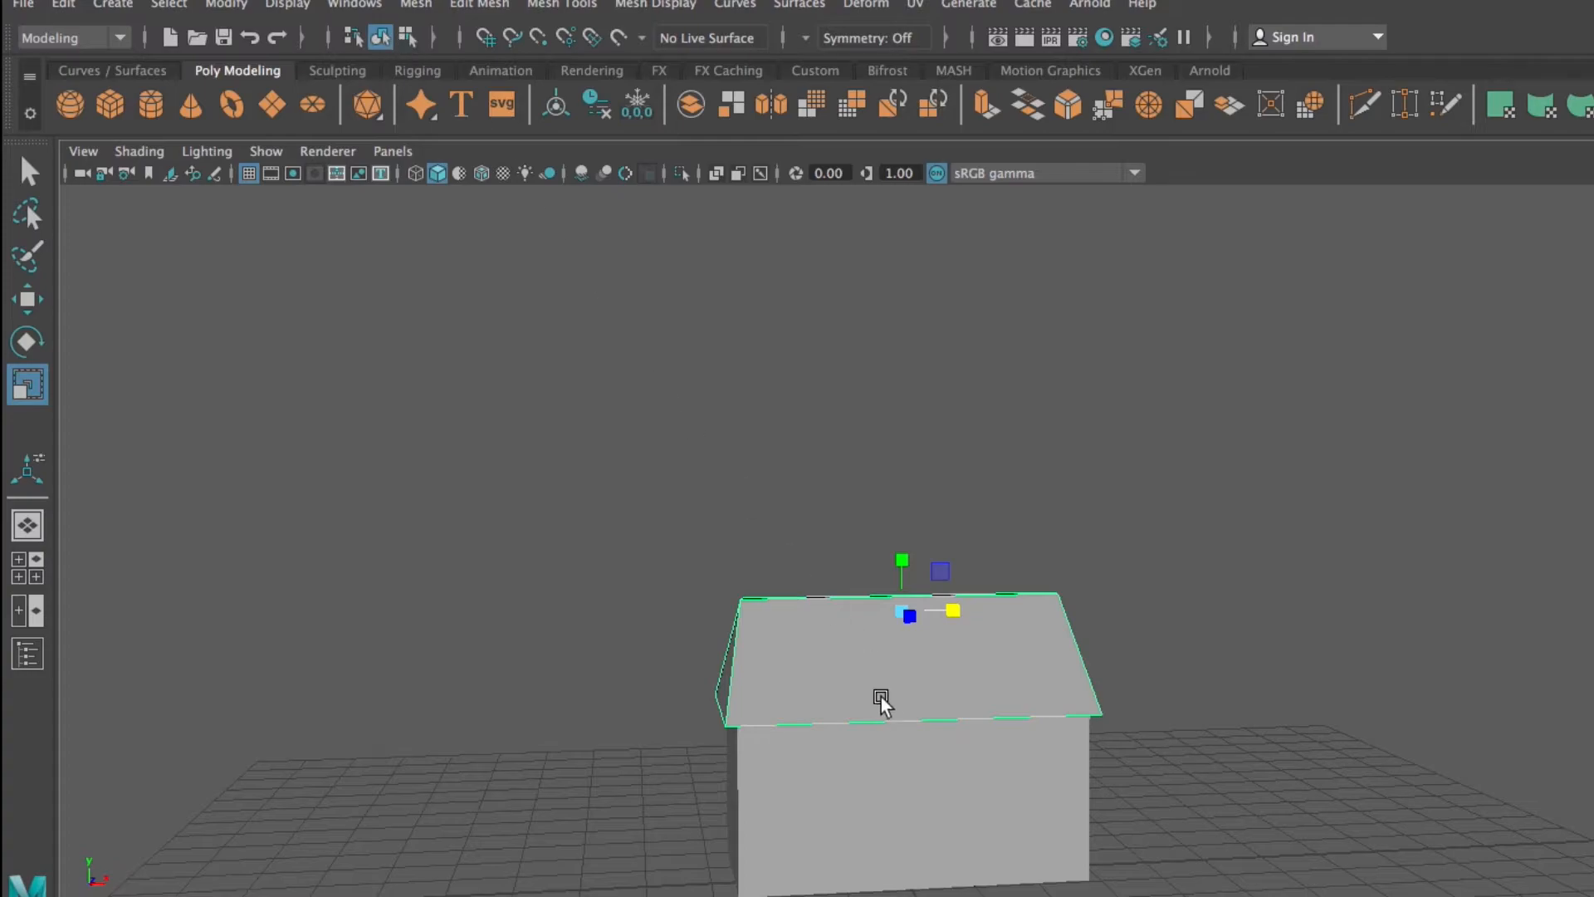
Deselect the roof and create a new polygon cube for the chimney
{"action": "left_click", "coordinate": [1096, 461]}
{"action": "scroll", "coordinate": [955, 742], "scroll_direction": "down", "scroll_amount": 3}
{"action": "left_click_drag", "start_coordinate": [983, 745], "coordinate": [1065, 745], "text": "alt"}
{"action": "scroll", "coordinate": [1085, 640], "scroll_direction": "up", "scroll_amount": 4}
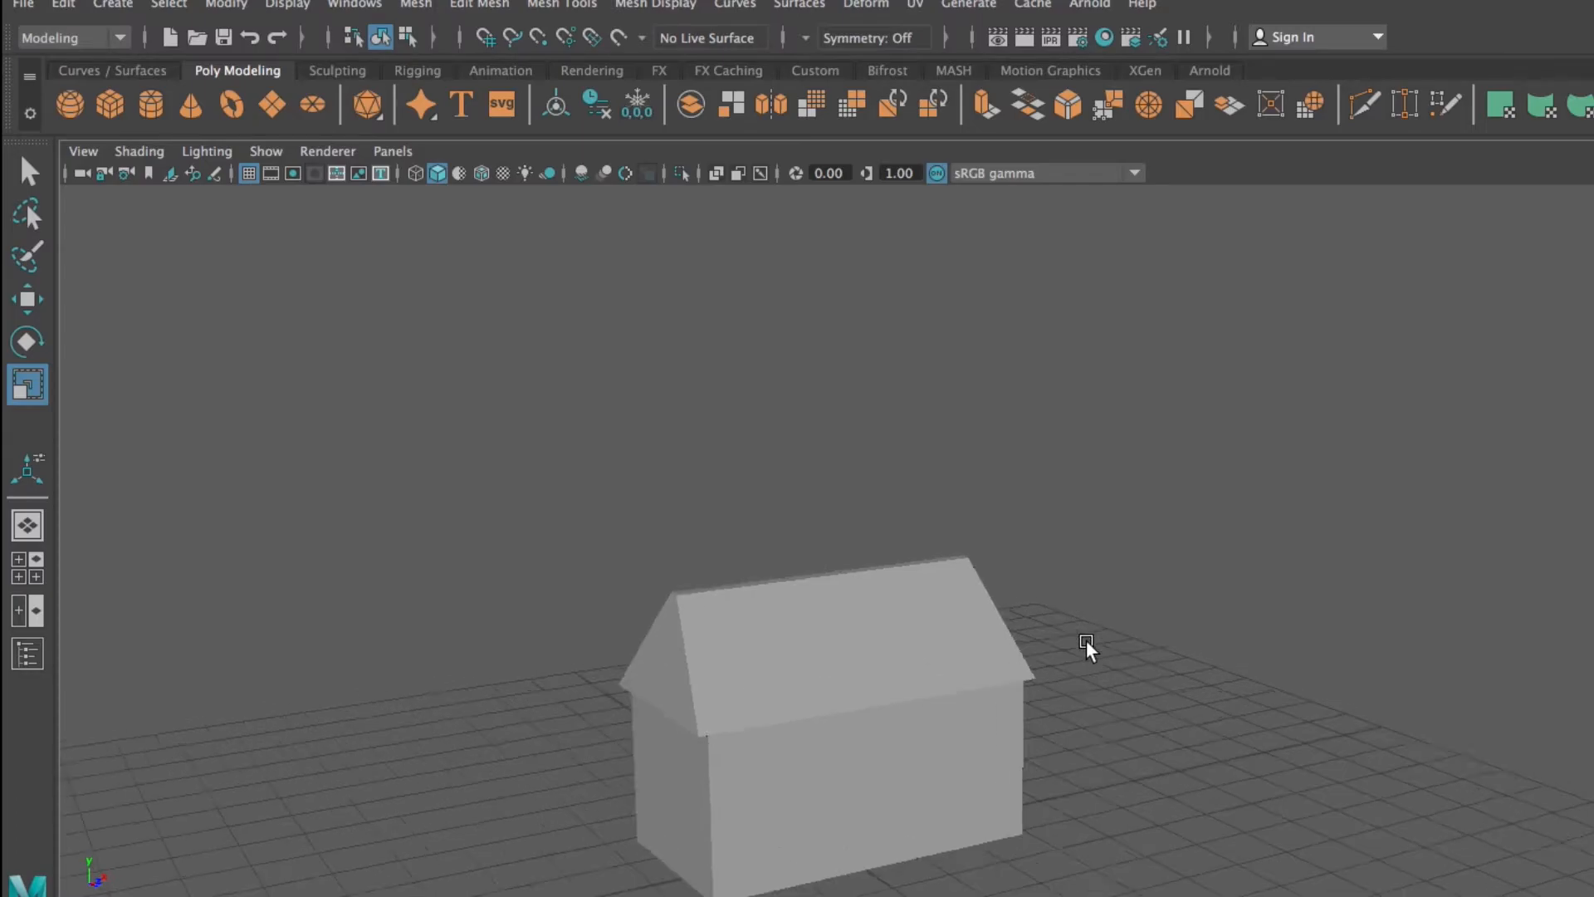
{"action": "middle_click_drag", "start_coordinate": [839, 765], "coordinate": [968, 575], "text": "alt"}
{"action": "left_click_drag", "start_coordinate": [968, 576], "coordinate": [863, 581], "text": "alt"}
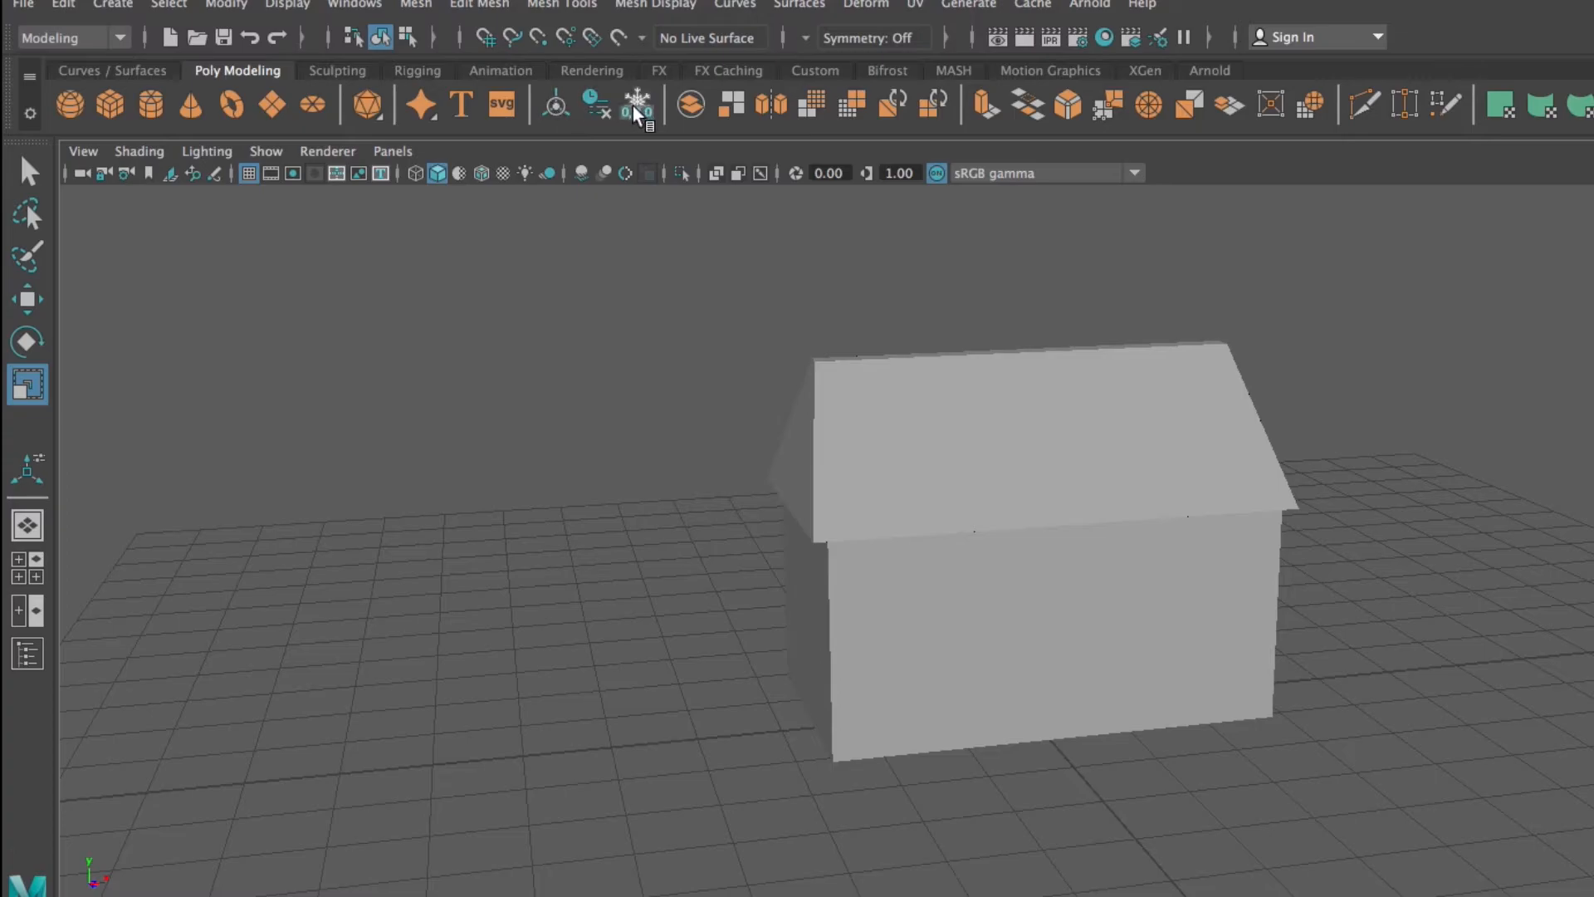
{"action": "left_click", "coordinate": [109, 104]}
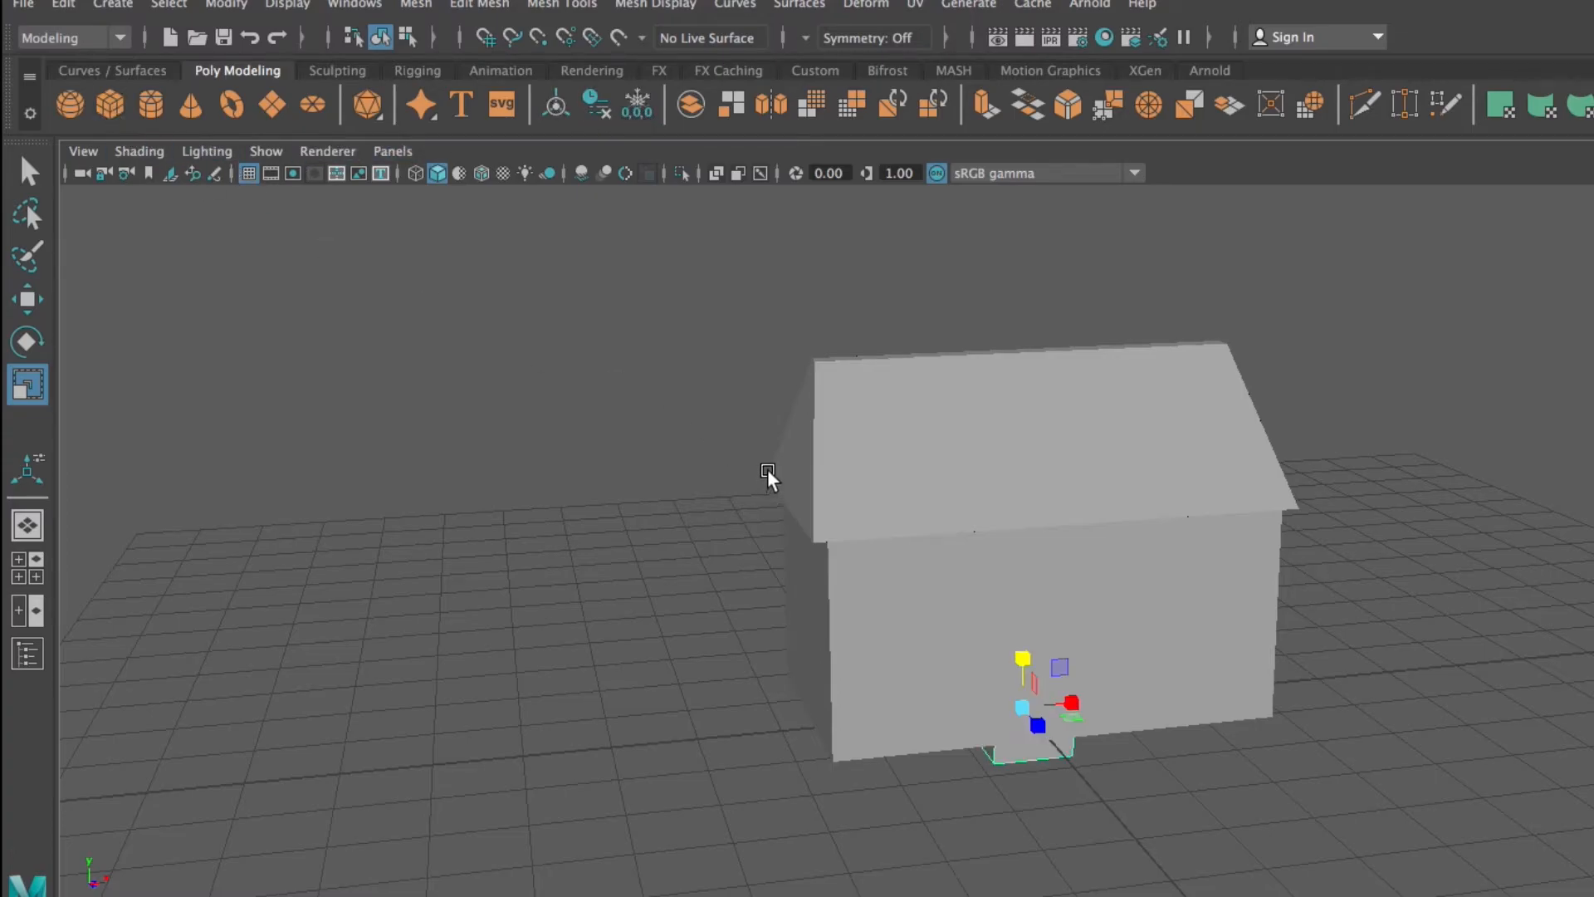
Move the new cube up along Y and across along X onto the roof ridge near one gable end
{"action": "left_click_drag", "start_coordinate": [640, 511], "coordinate": [825, 381], "text": "alt"}
{"action": "left_click", "coordinate": [27, 299]}
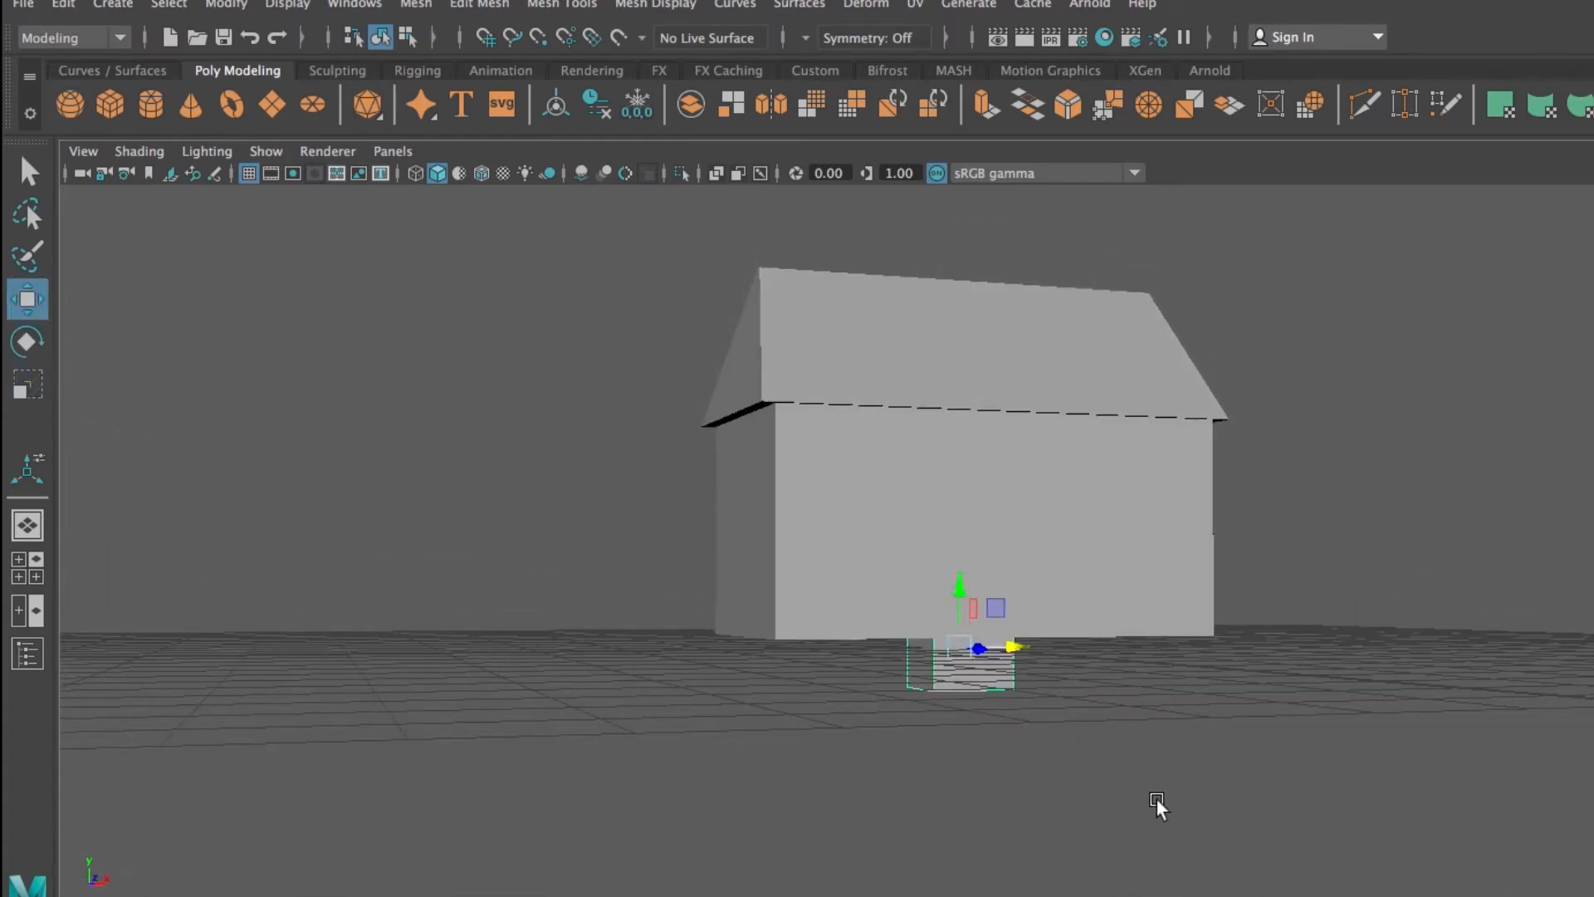
{"action": "left_click_drag", "start_coordinate": [960, 594], "coordinate": [983, 372]}
{"action": "left_click_drag", "start_coordinate": [1003, 277], "coordinate": [878, 299]}
{"action": "left_click_drag", "start_coordinate": [827, 232], "coordinate": [826, 235]}
{"action": "left_click", "coordinate": [931, 235]}
{"action": "left_click_drag", "start_coordinate": [909, 415], "coordinate": [747, 641], "text": "alt"}
{"action": "scroll", "coordinate": [855, 563], "scroll_direction": "up", "scroll_amount": 5}
{"action": "left_click", "coordinate": [935, 467]}
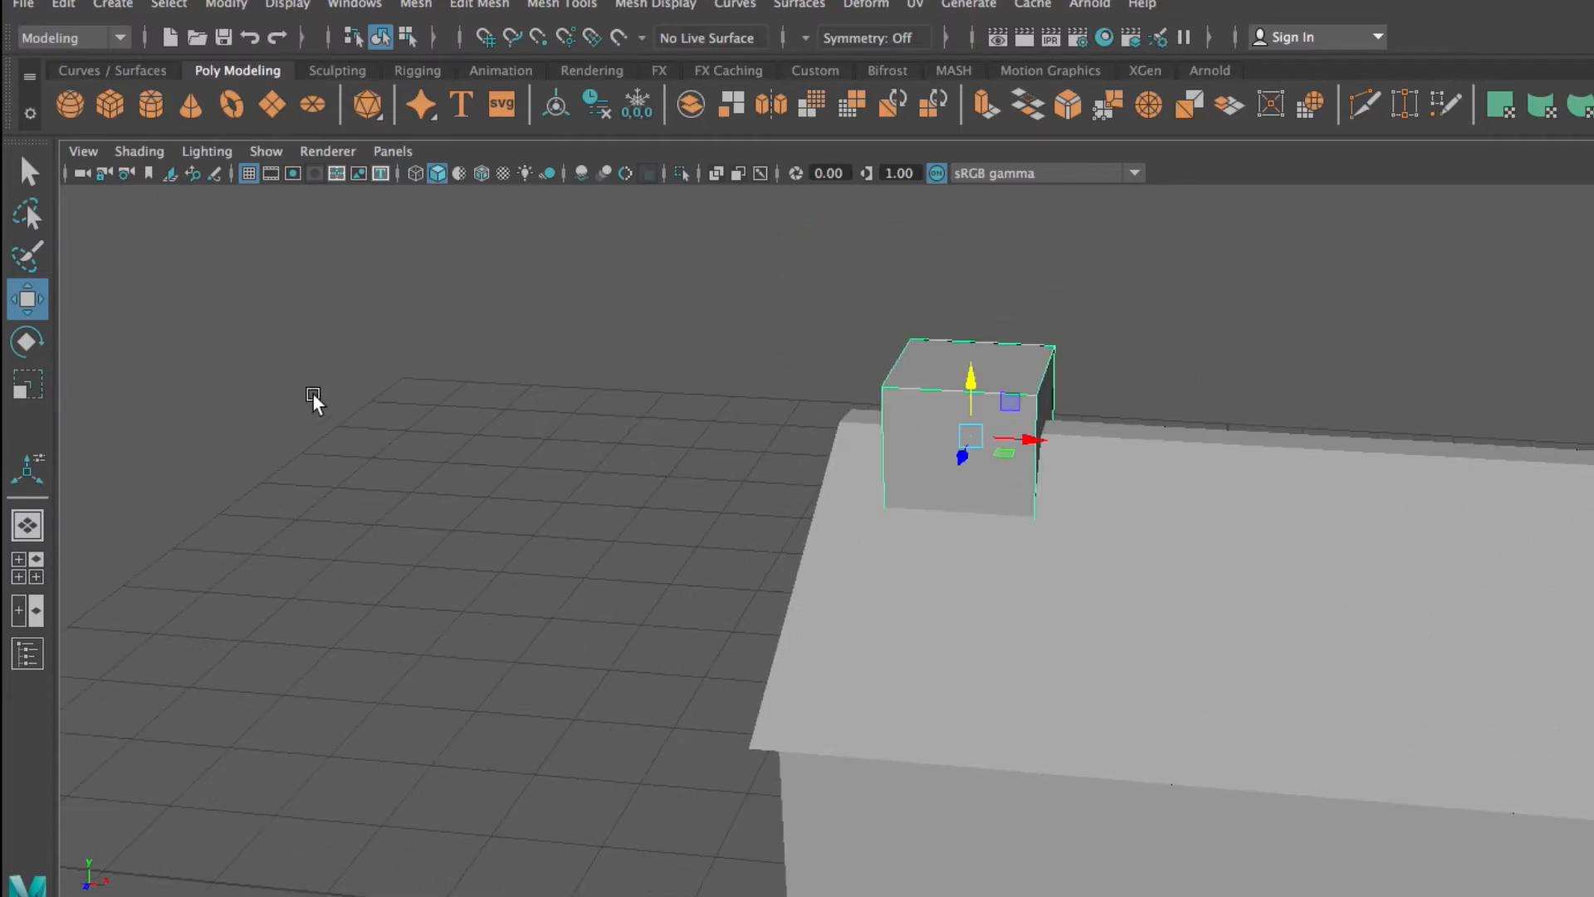
Scale the chimney cube narrower along X
{"action": "left_click", "coordinate": [25, 387]}
{"action": "left_click_drag", "start_coordinate": [1019, 442], "coordinate": [961, 432]}
{"action": "key", "text": "w"}
{"action": "left_click", "coordinate": [1033, 390]}
{"action": "left_click_drag", "start_coordinate": [919, 561], "coordinate": [1029, 656], "text": "alt"}
{"action": "right_click_drag", "start_coordinate": [1029, 656], "coordinate": [1140, 664], "text": "alt"}
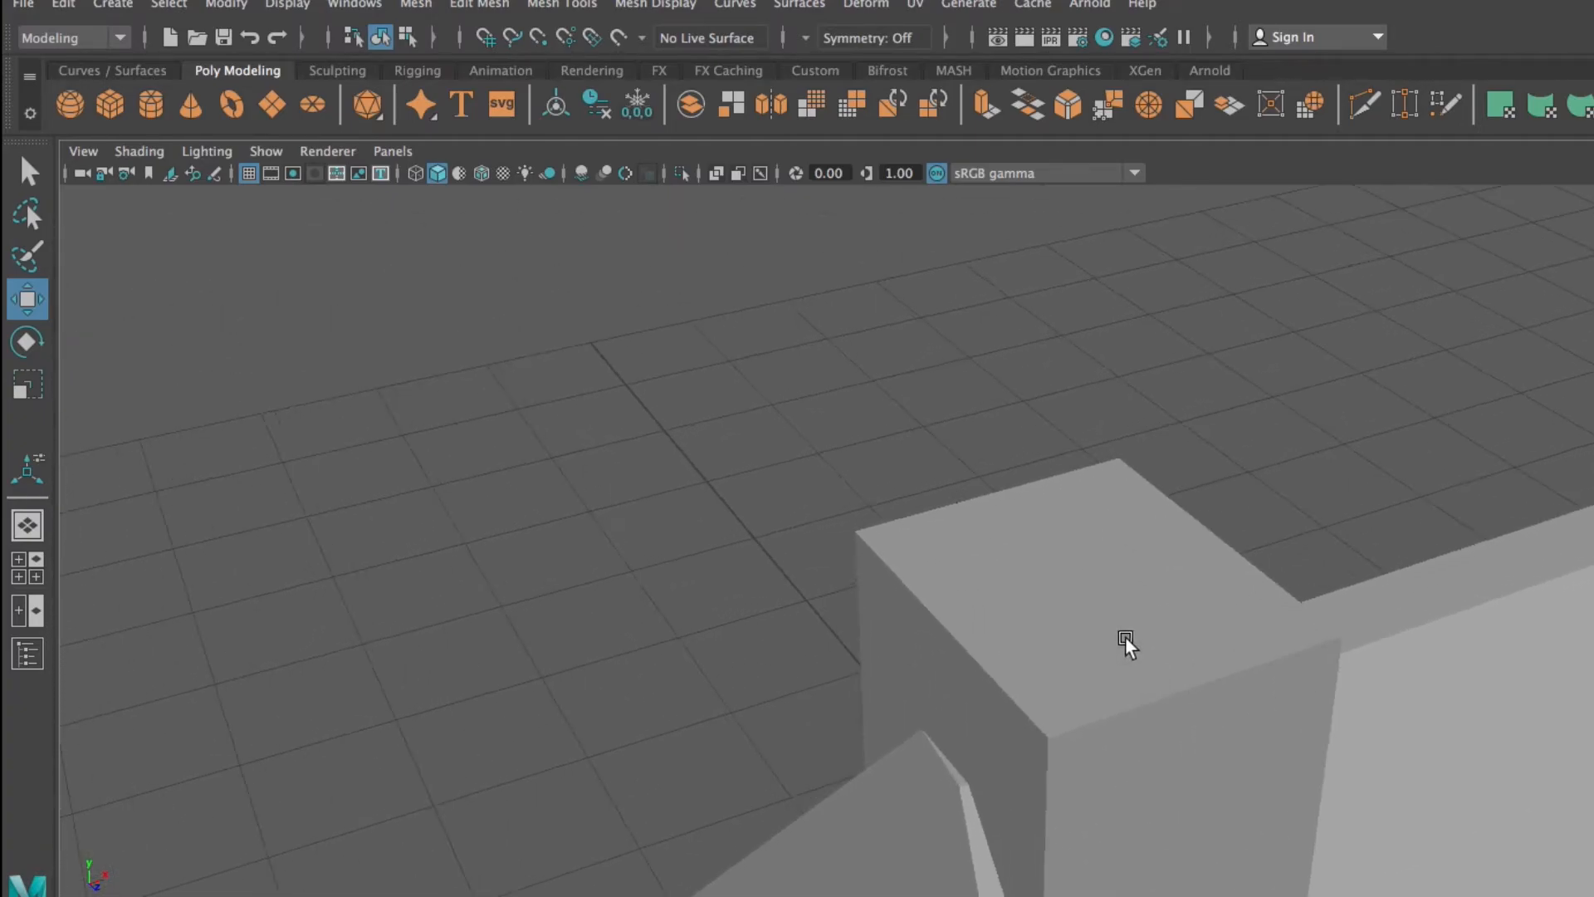
{"action": "right_click_drag", "start_coordinate": [1143, 583], "coordinate": [979, 605], "text": "alt"}
Try opening the chimney by deleting its top face, and undo the deletion
{"action": "left_click", "coordinate": [1101, 615]}
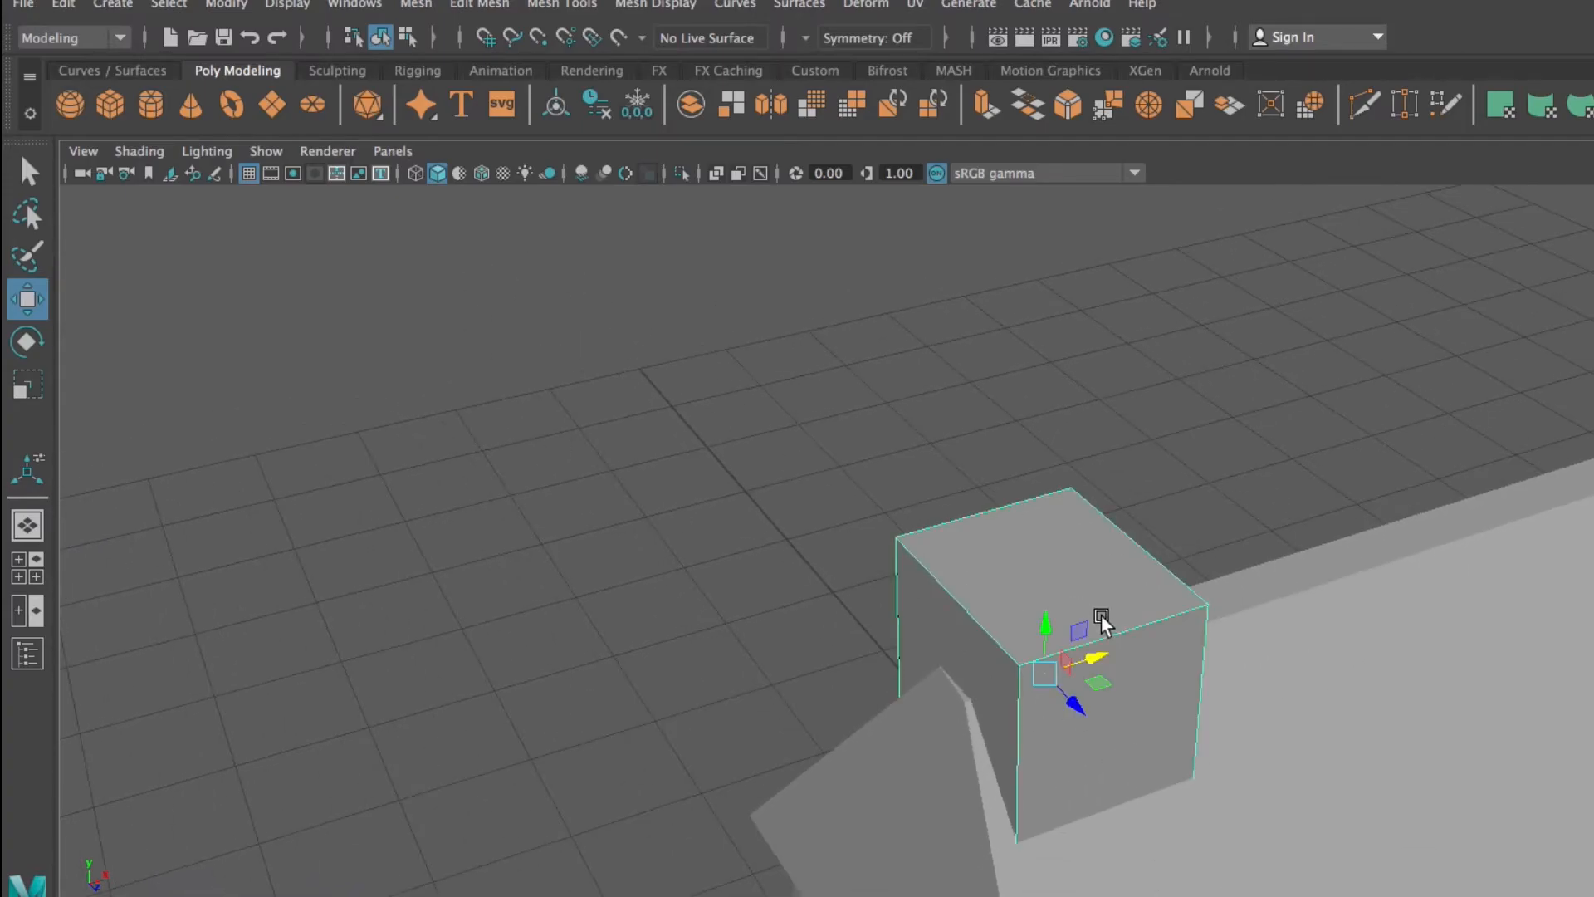
{"action": "left_click", "coordinate": [406, 37]}
{"action": "left_click", "coordinate": [1018, 563]}
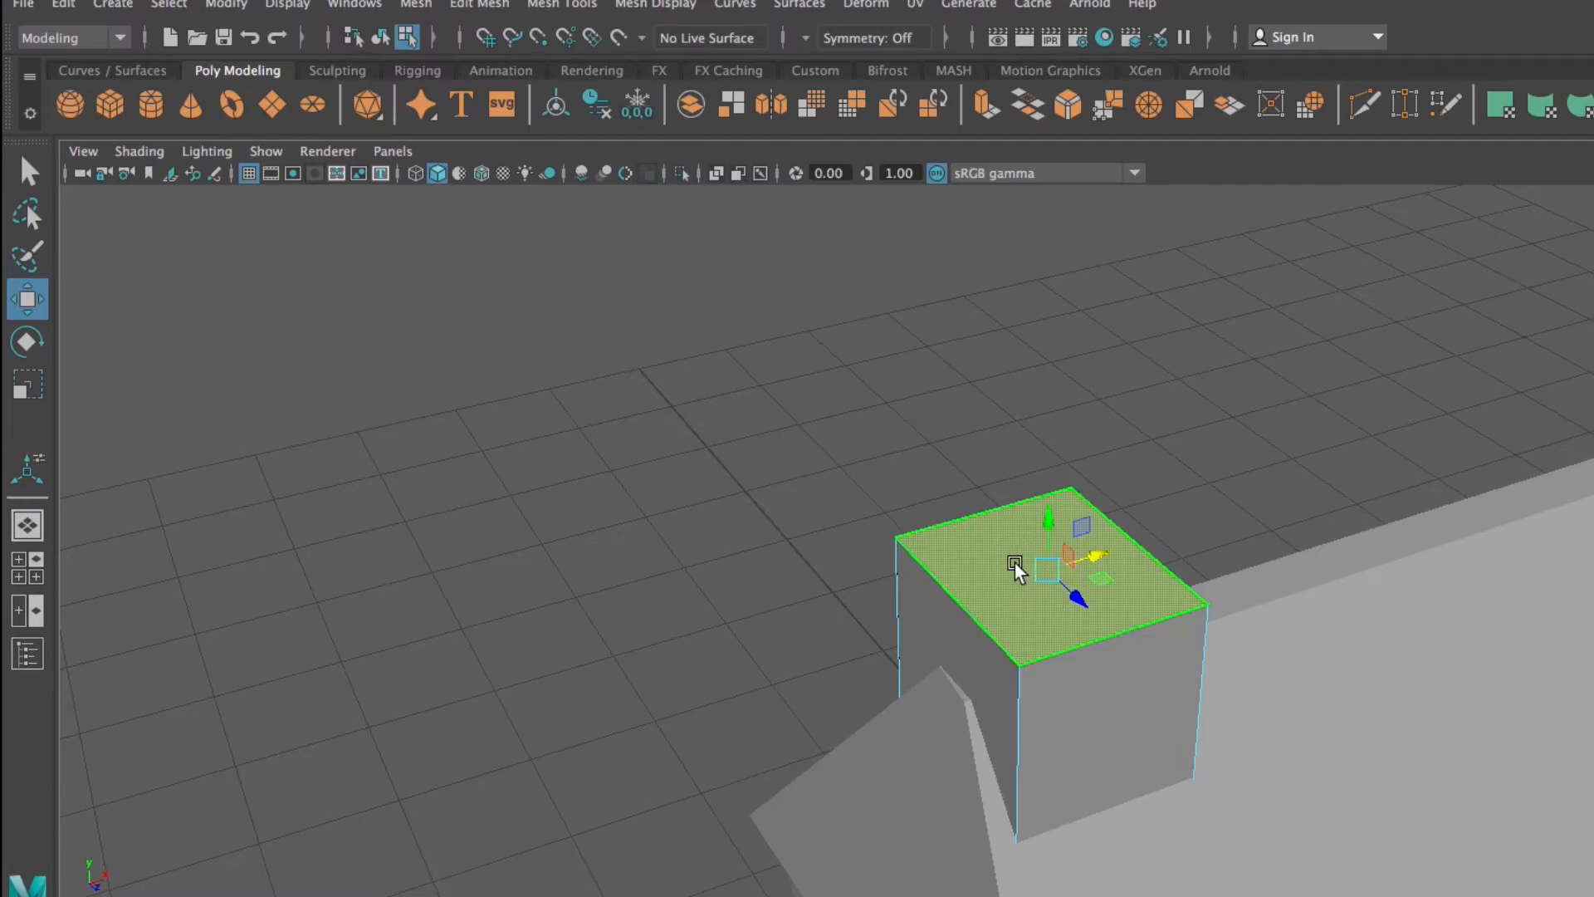
{"action": "key", "text": "Delete"}
{"action": "right_click_drag", "start_coordinate": [1221, 416], "coordinate": [1232, 569], "text": "alt"}
{"action": "left_click_drag", "start_coordinate": [1231, 569], "coordinate": [1110, 589], "text": "alt"}
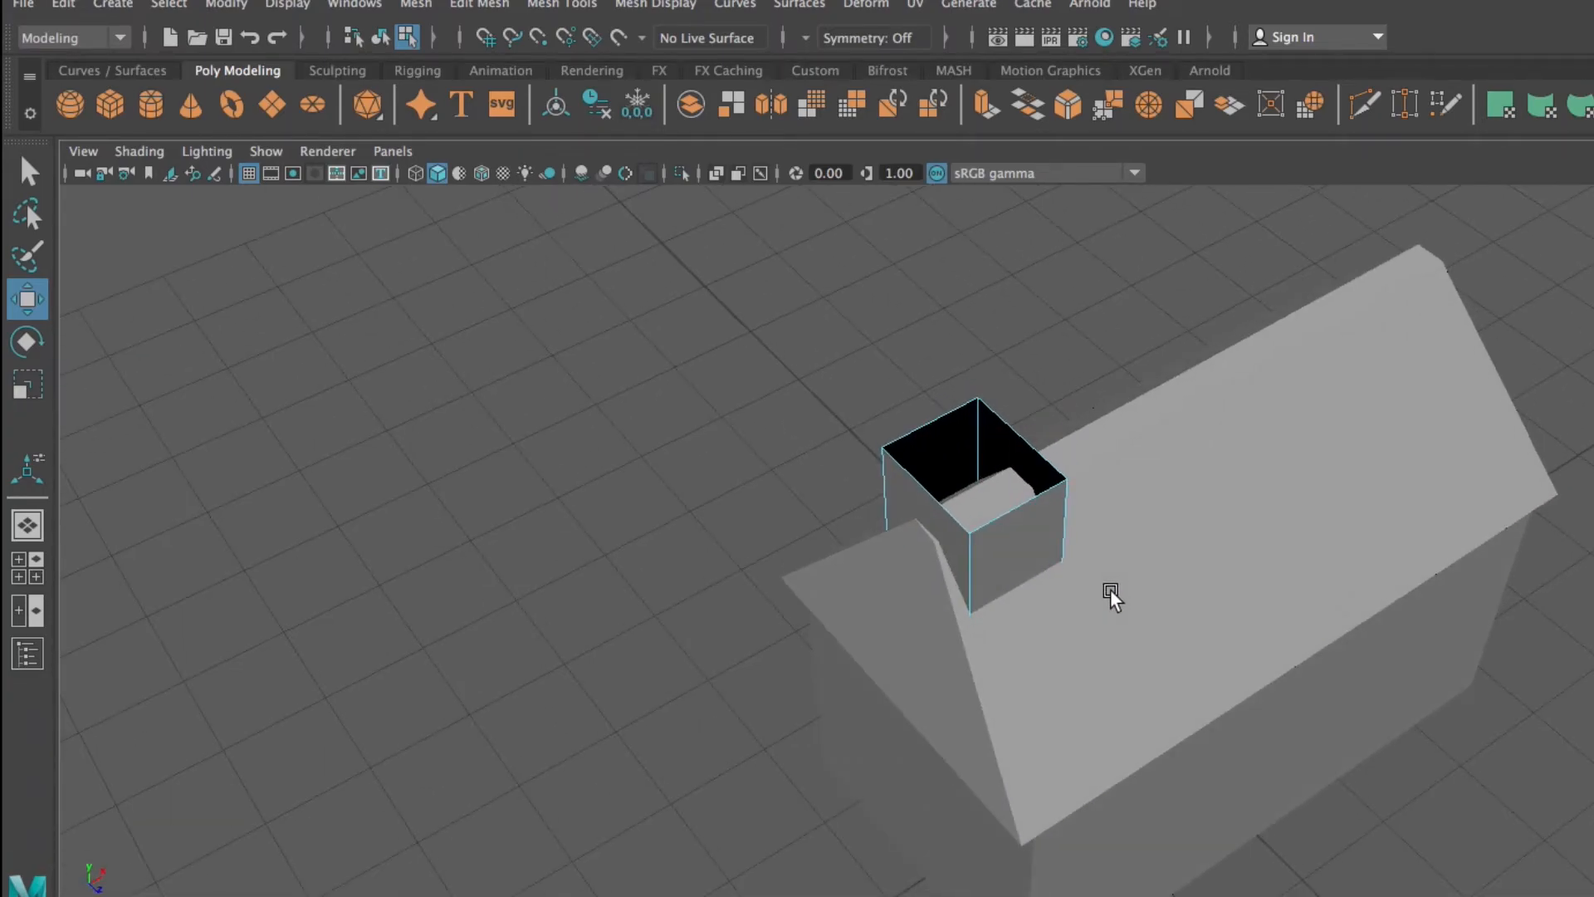
{"action": "key", "text": "ctrl+z"}
Select the chimney cube in Object mode and pick its top face in Face mode
{"action": "right_click_drag", "start_coordinate": [947, 459], "coordinate": [1023, 439]}
{"action": "left_click", "coordinate": [972, 386]}
{"action": "scroll", "coordinate": [953, 437], "scroll_direction": "up", "scroll_amount": 5}
{"action": "left_click", "coordinate": [970, 435]}
{"action": "middle_click_drag", "start_coordinate": [965, 399], "coordinate": [947, 709], "text": "alt"}
{"action": "scroll", "coordinate": [940, 726], "scroll_direction": "up", "scroll_amount": 4}
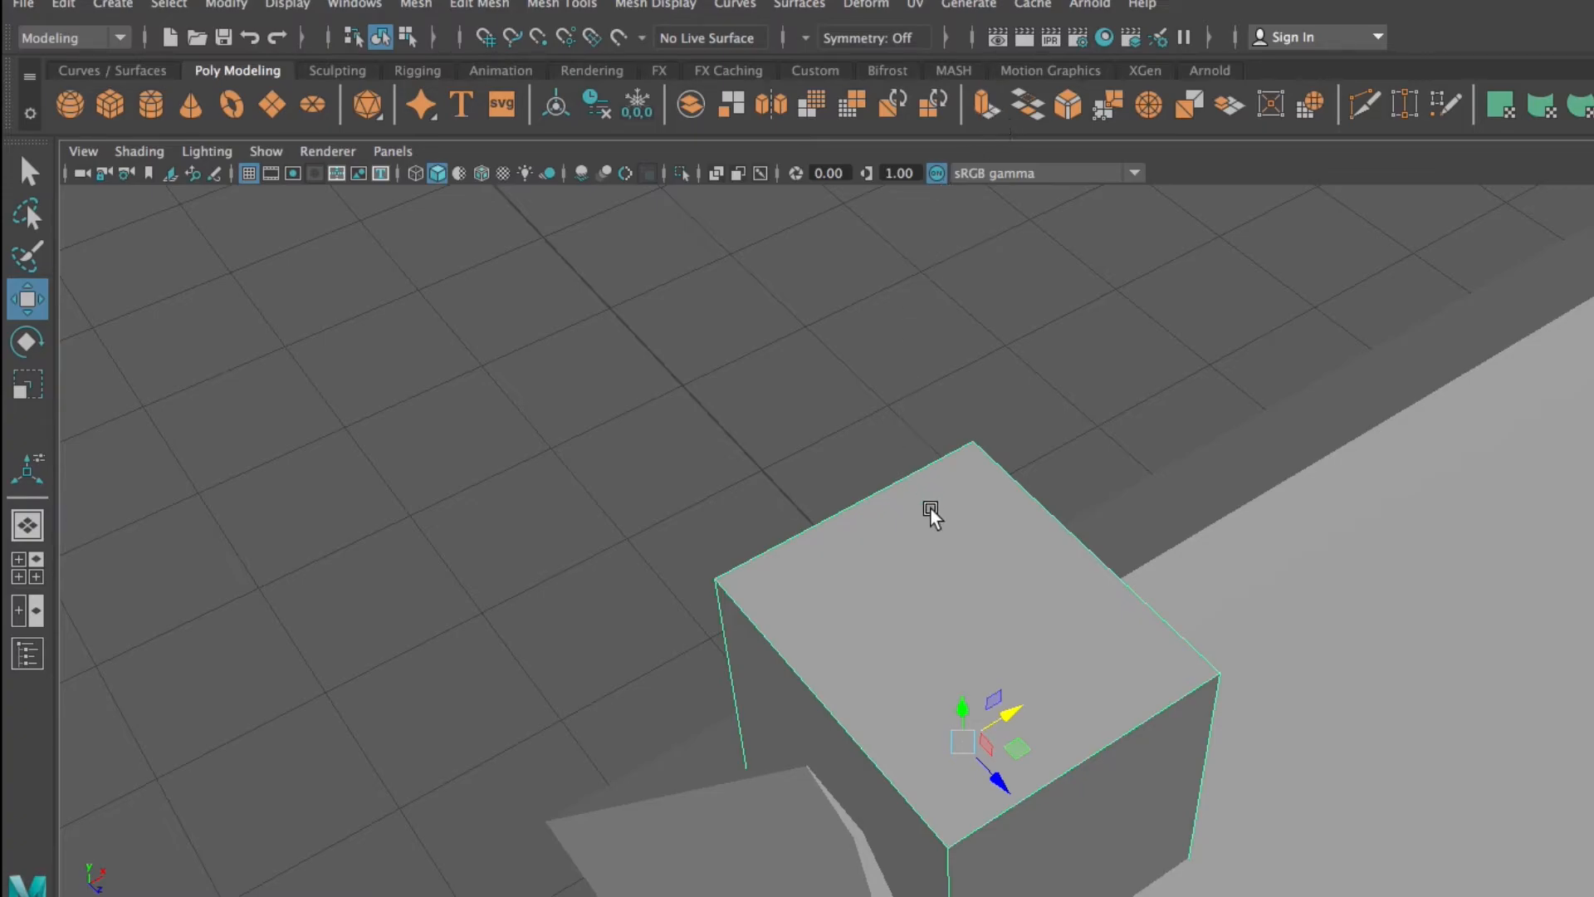
{"action": "right_click", "coordinate": [941, 540]}
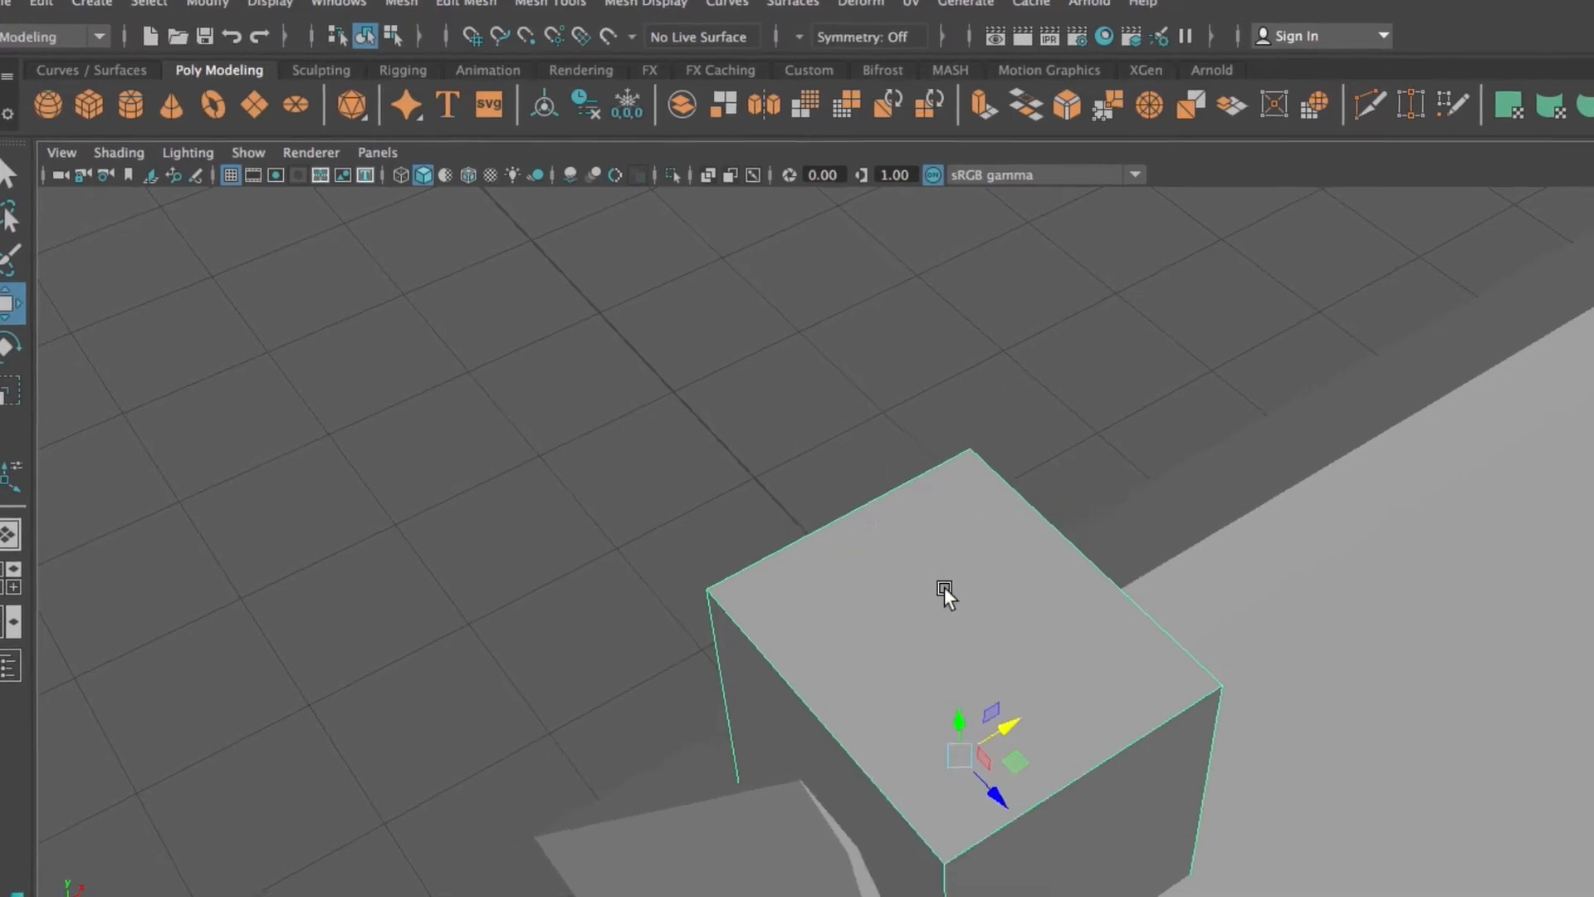
{"action": "left_click", "coordinate": [940, 588]}
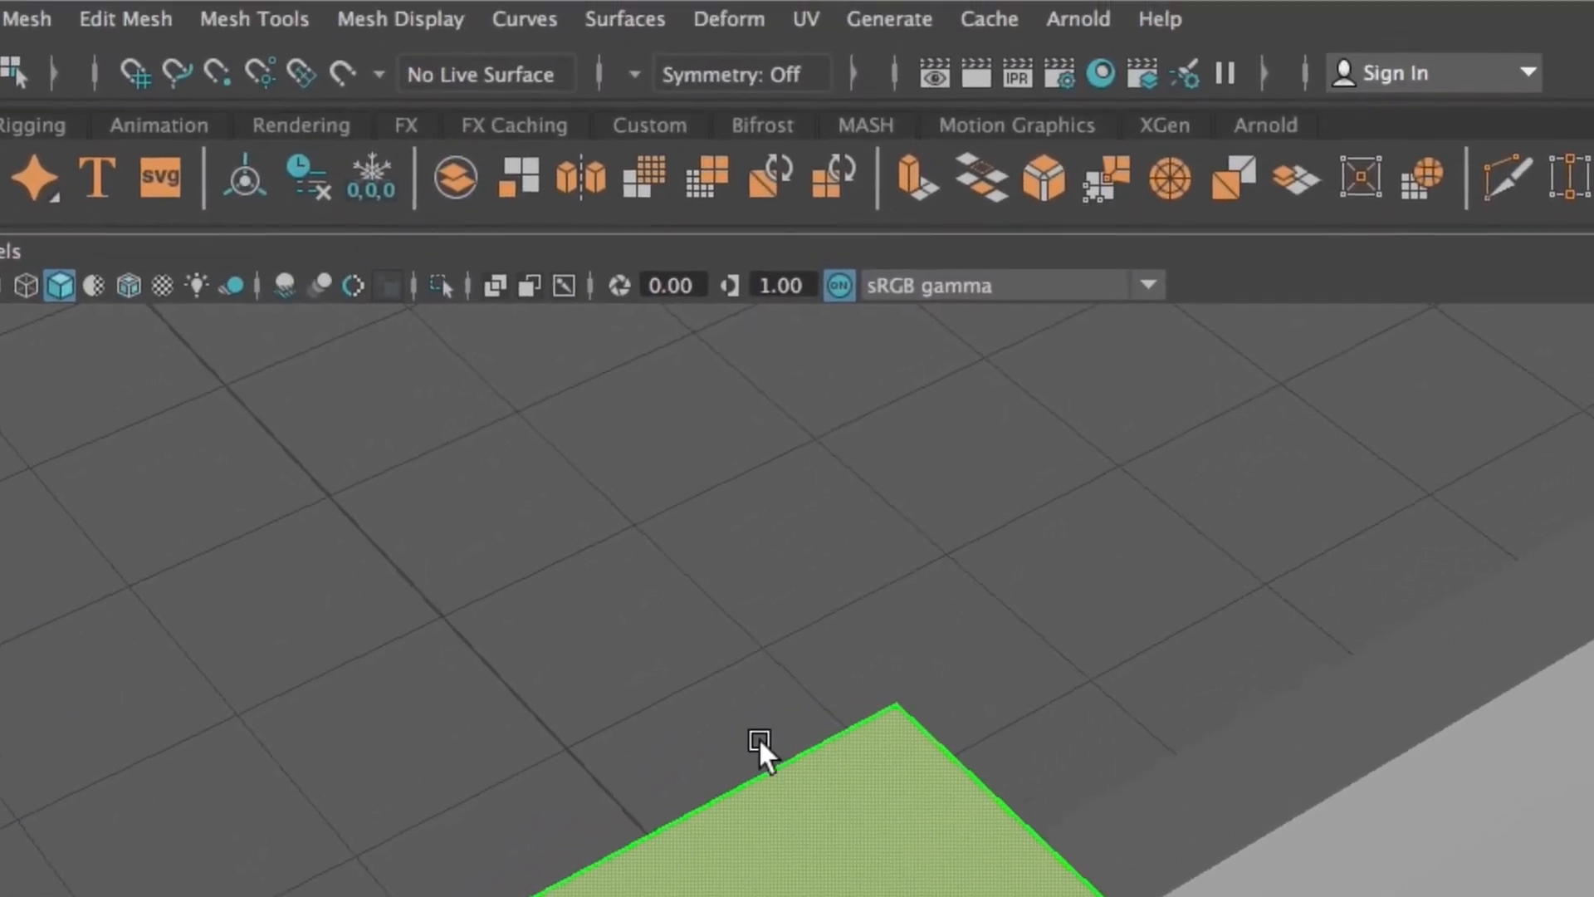
{"action": "left_click", "coordinate": [759, 743]}
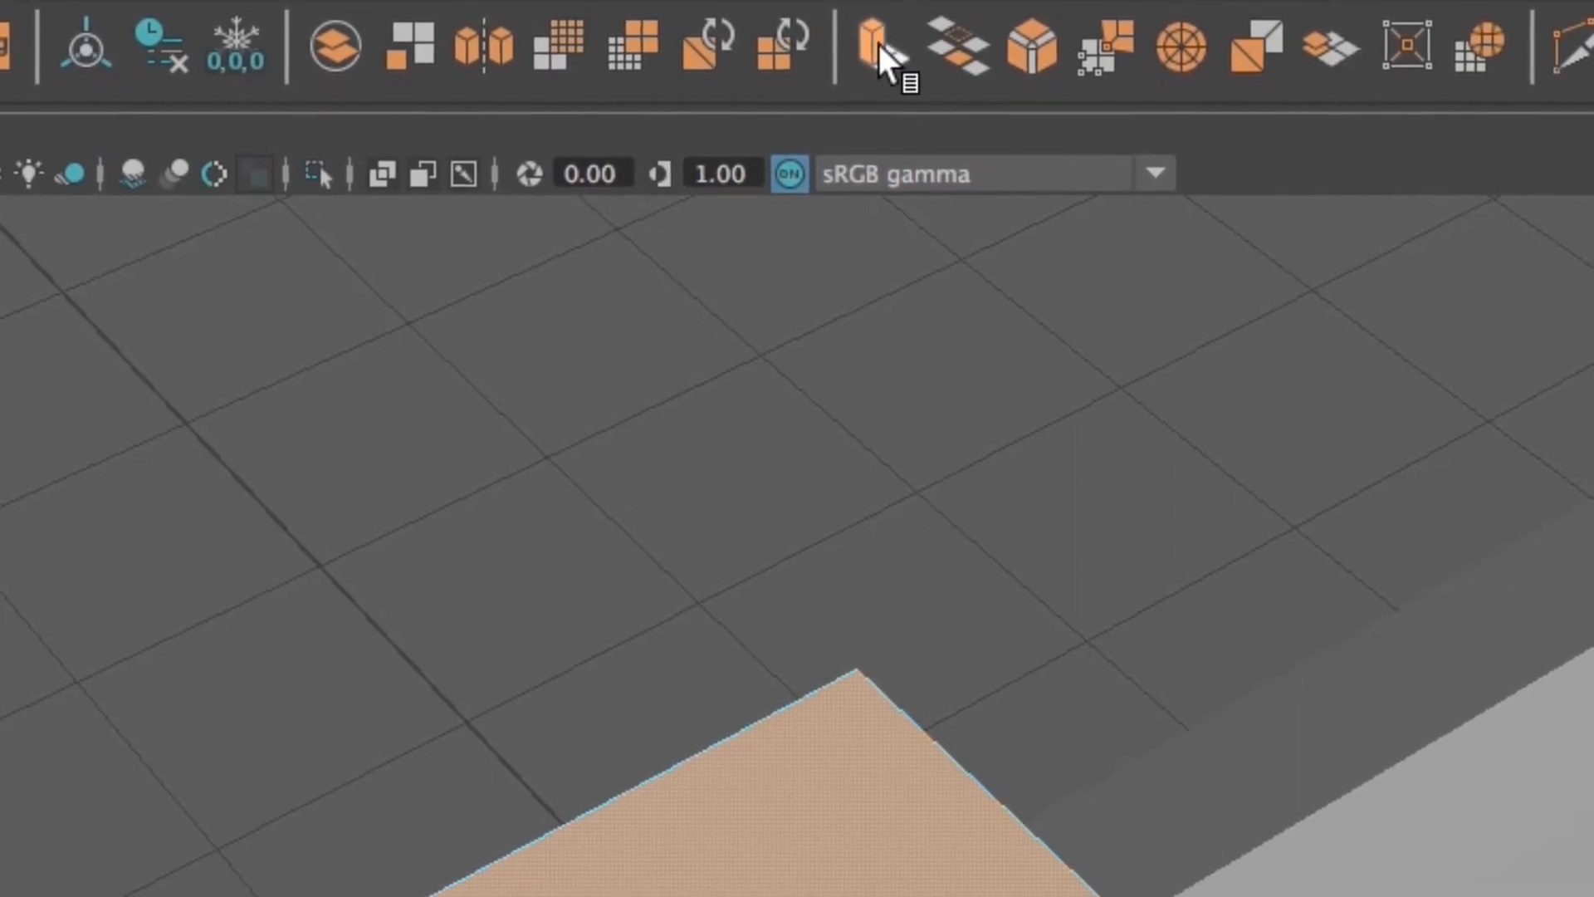
Extrude the chimney's top face and scale it uniformly inward to leave a rim around it
{"action": "left_click", "coordinate": [882, 94]}
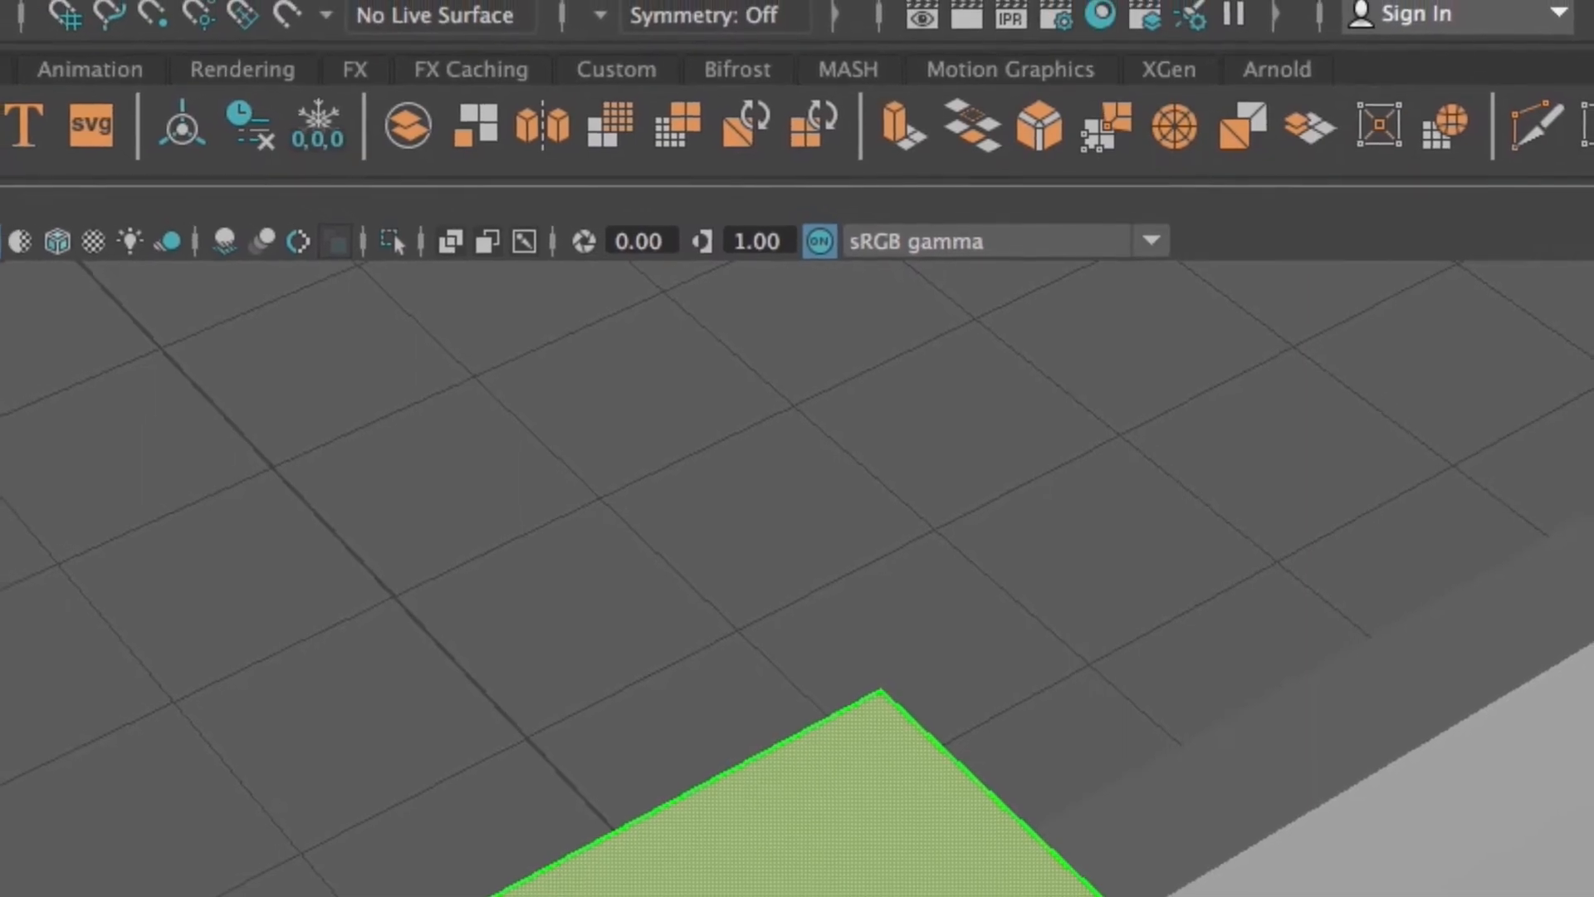
{"action": "key", "text": "ctrl+z"}
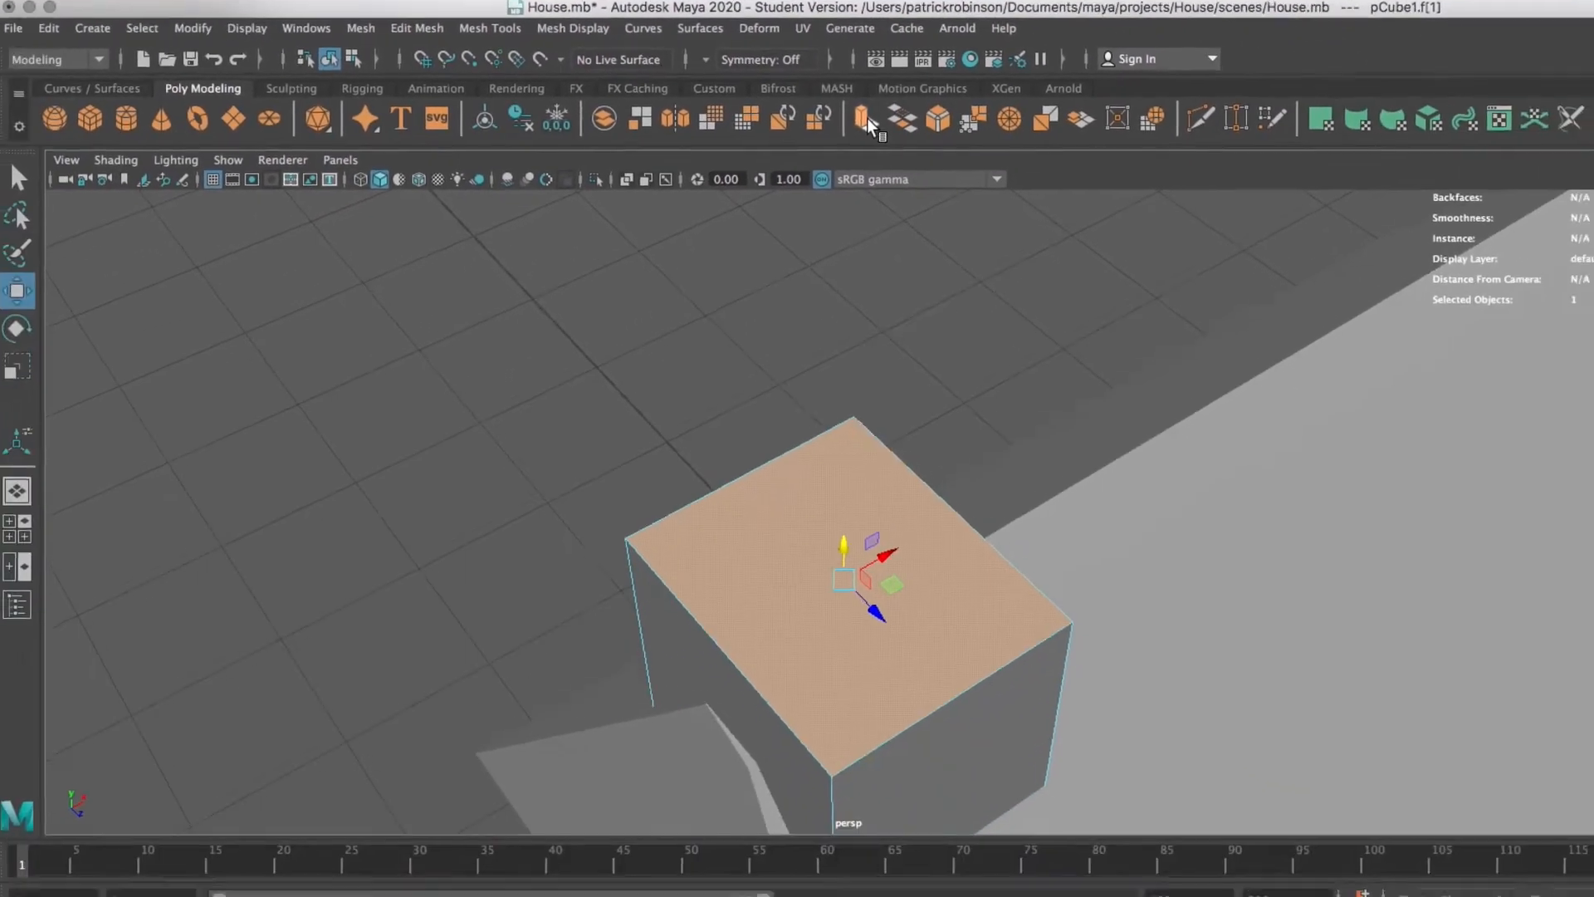
{"action": "left_click", "coordinate": [913, 177]}
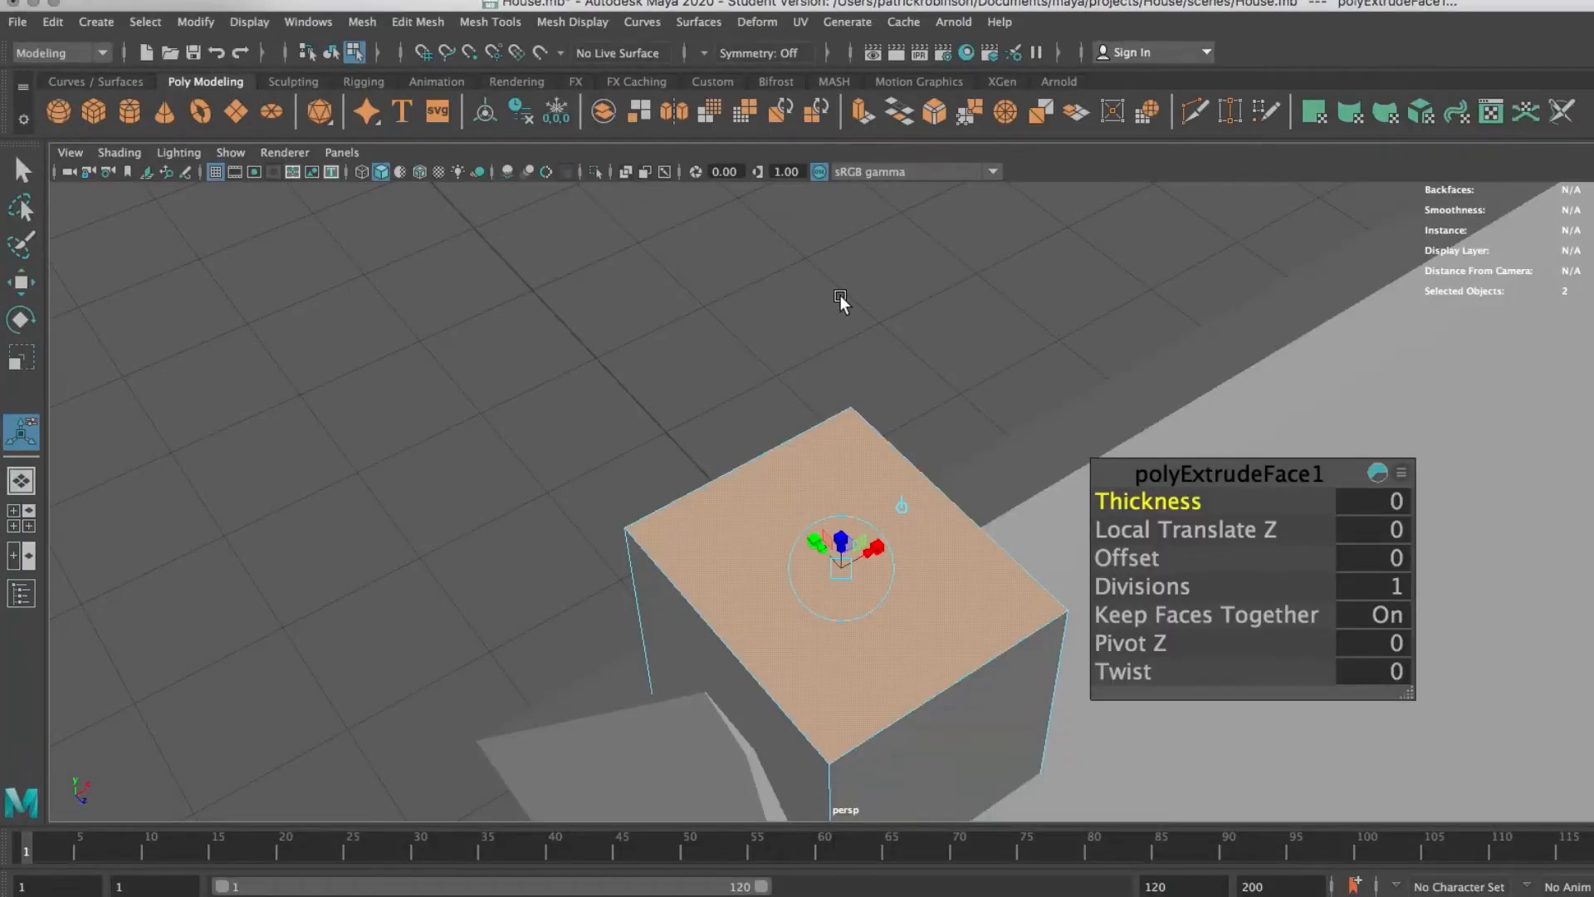
{"action": "left_click", "coordinate": [20, 360]}
{"action": "left_click_drag", "start_coordinate": [841, 565], "coordinate": [737, 563]}
{"action": "left_click", "coordinate": [13, 280]}
{"action": "key", "text": "r"}
{"action": "left_click", "coordinate": [515, 416]}
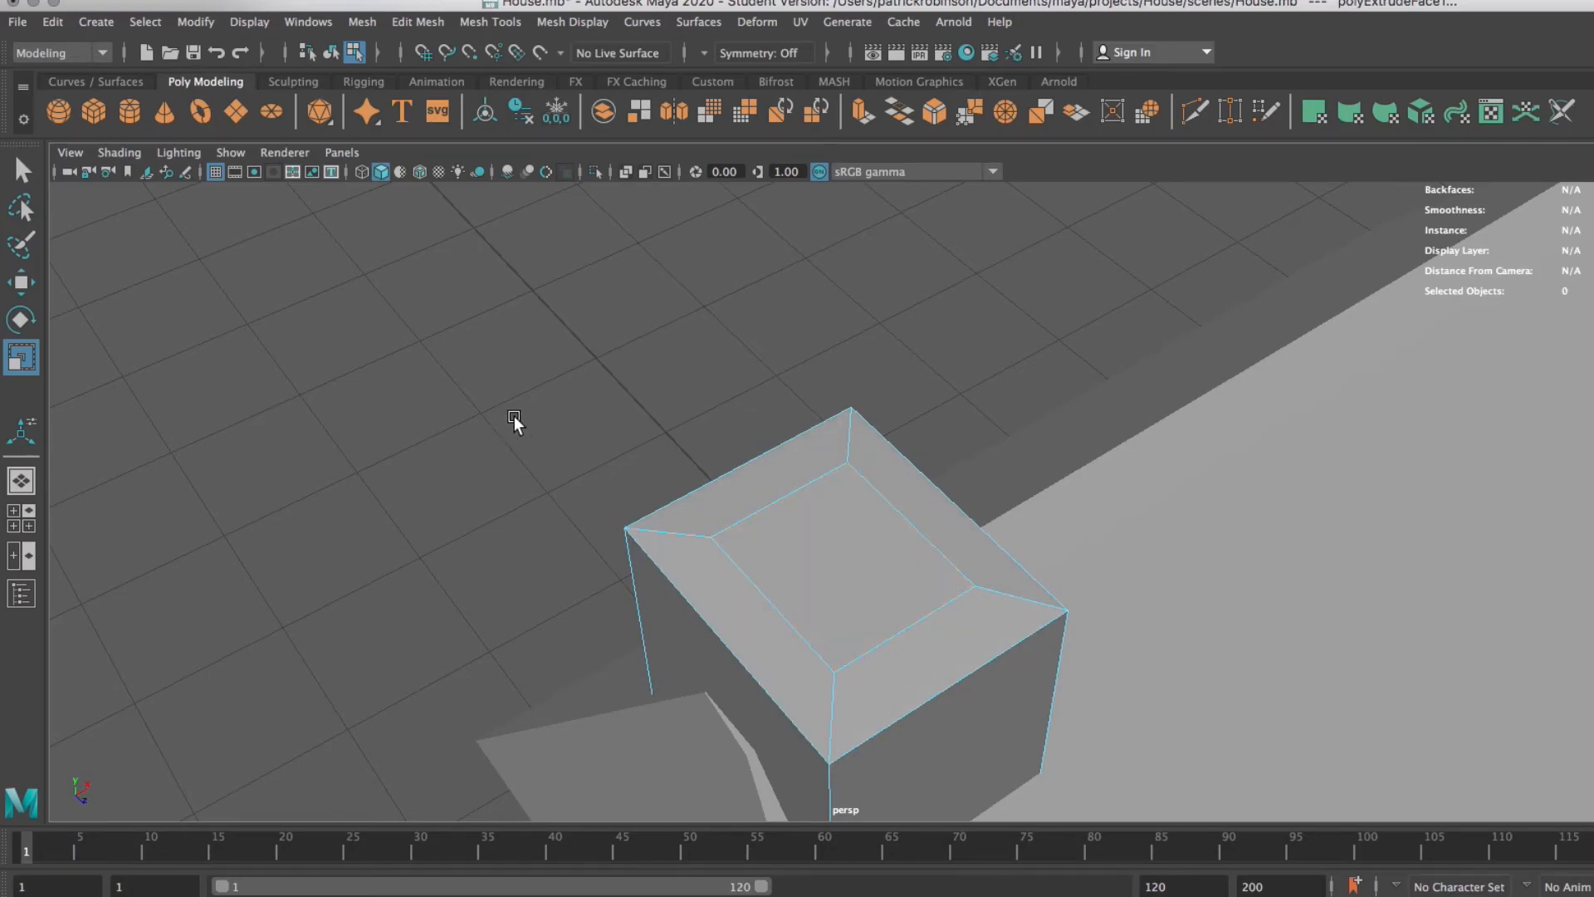
Extrude the inner top face again, move it down into the chimney to hollow it, and return to Object mode
{"action": "scroll", "coordinate": [539, 697], "scroll_direction": "down", "scroll_amount": 2}
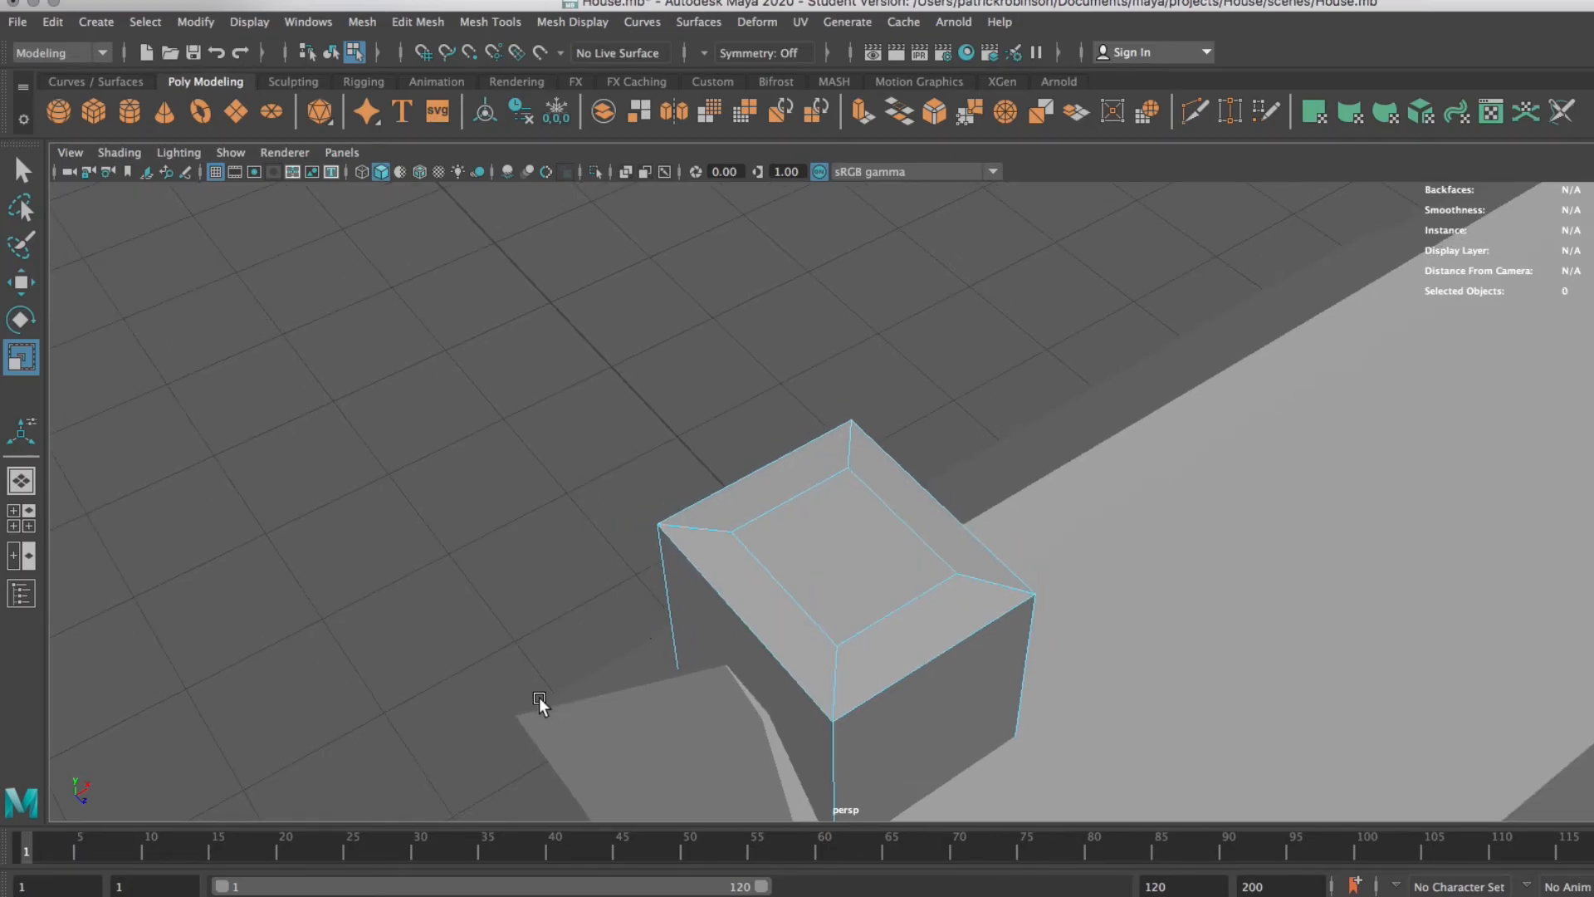
{"action": "left_click", "coordinate": [838, 582]}
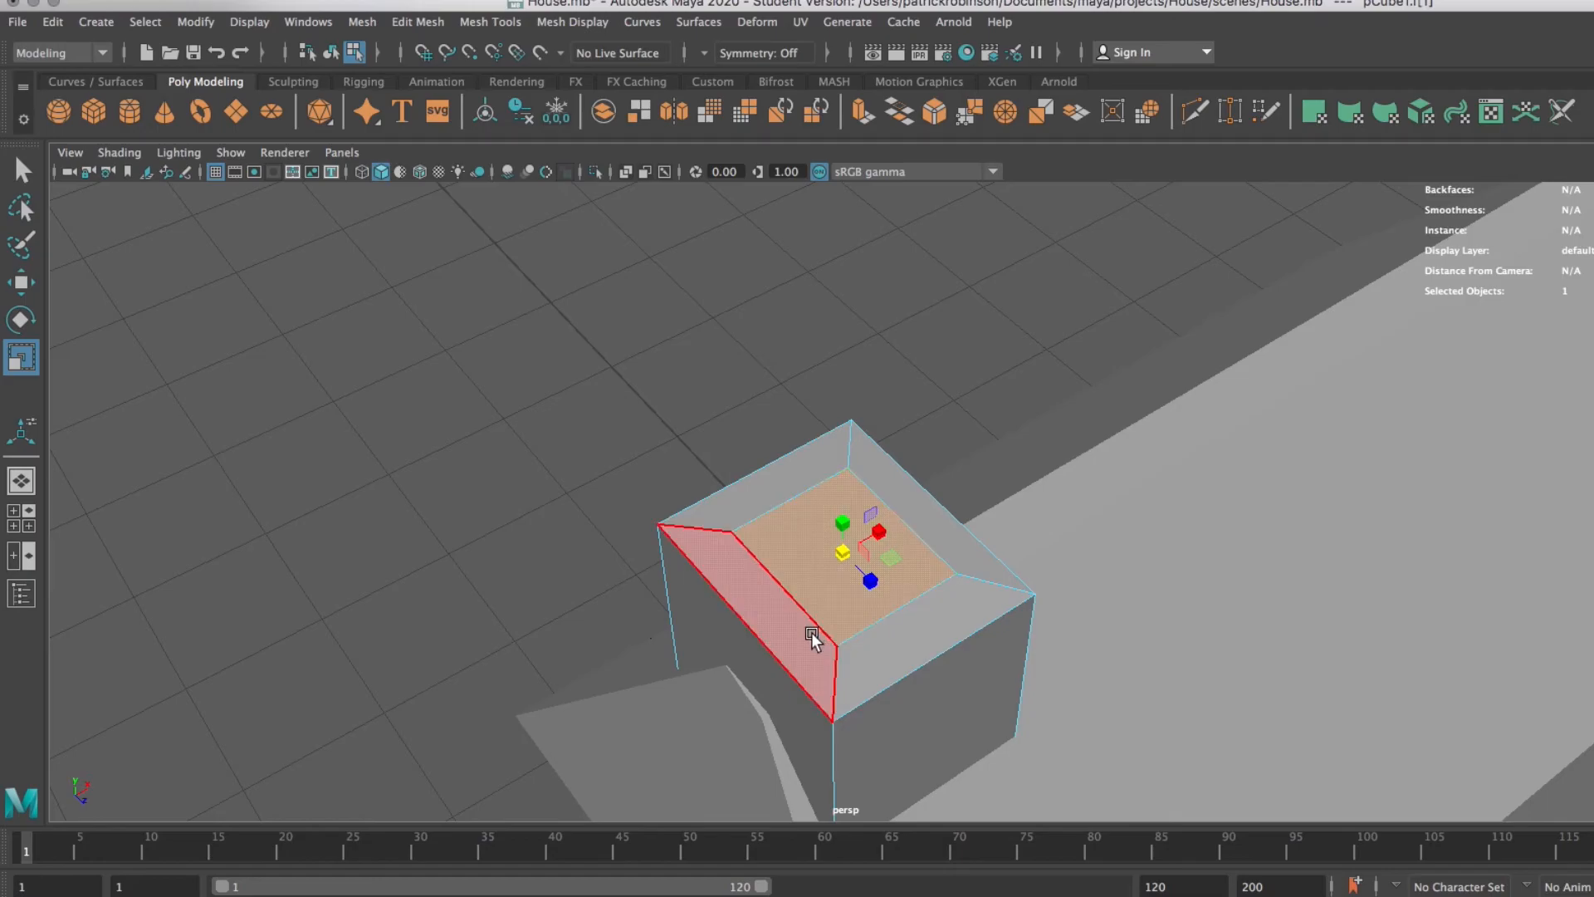
{"action": "left_click", "coordinate": [863, 114]}
{"action": "key", "text": "w"}
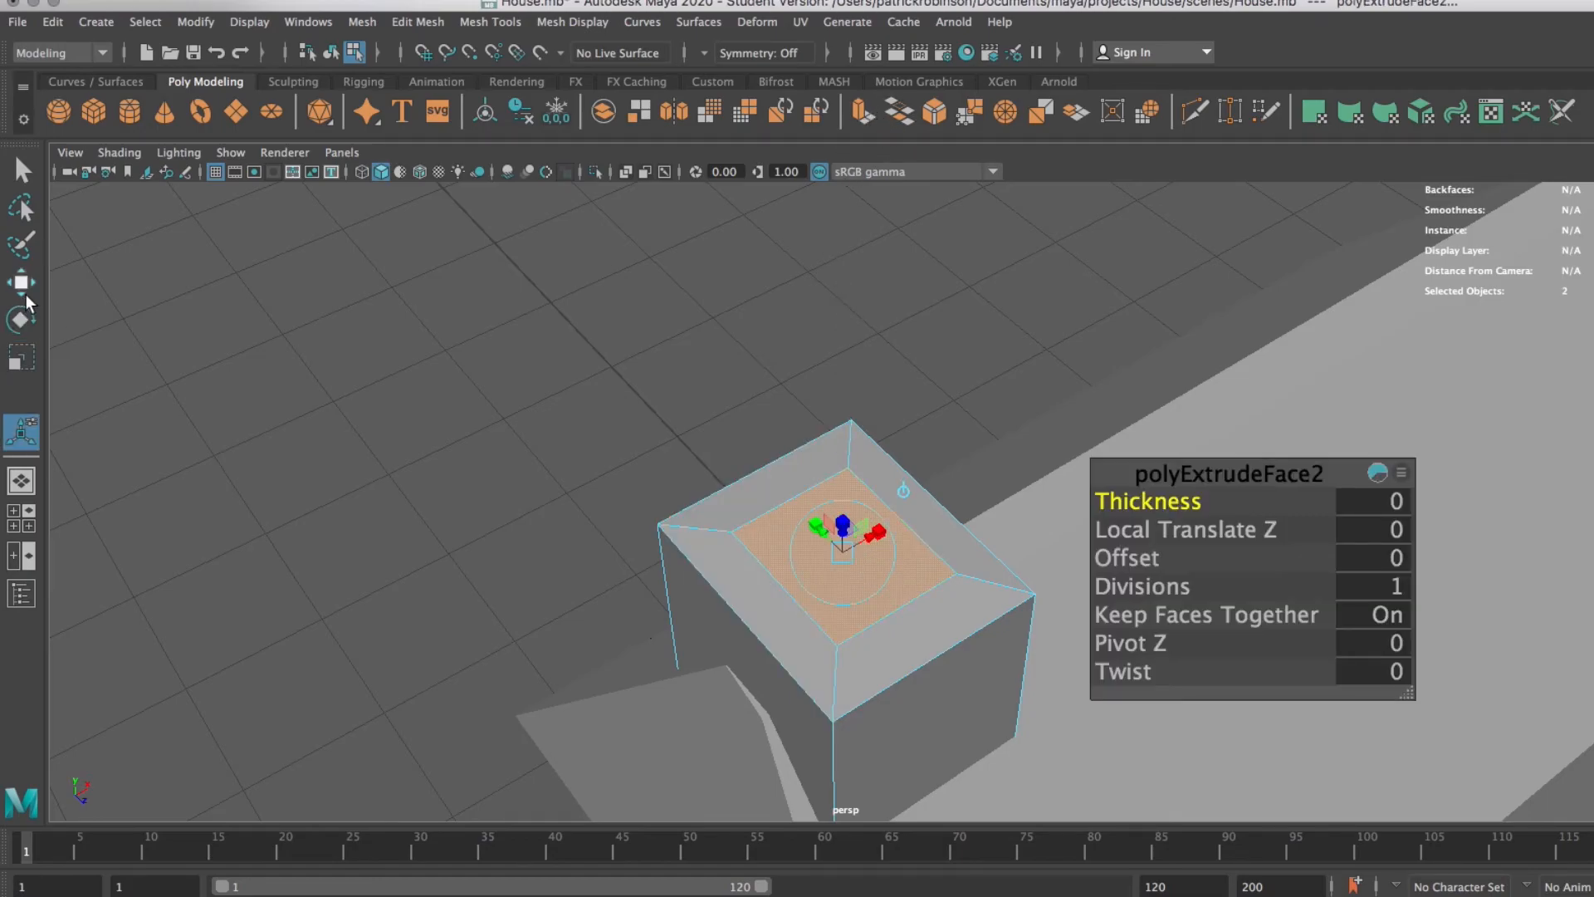
{"action": "left_click_drag", "start_coordinate": [842, 520], "coordinate": [800, 595]}
{"action": "left_click", "coordinate": [886, 439]}
{"action": "scroll", "coordinate": [991, 500], "scroll_direction": "down", "scroll_amount": 5}
{"action": "right_click_drag", "start_coordinate": [966, 482], "coordinate": [1023, 445]}
{"action": "left_click", "coordinate": [1007, 370]}
Inspect the whole house from several angles and select the chimney with the Scale tool active
{"action": "scroll", "coordinate": [1026, 521], "scroll_direction": "down", "scroll_amount": 5}
{"action": "left_click_drag", "start_coordinate": [1028, 550], "coordinate": [1009, 523], "text": "alt"}
{"action": "scroll", "coordinate": [918, 587], "scroll_direction": "down", "scroll_amount": 4}
{"action": "left_click_drag", "start_coordinate": [918, 587], "coordinate": [1060, 765], "text": "alt"}
{"action": "scroll", "coordinate": [1005, 625], "scroll_direction": "up", "scroll_amount": 3}
{"action": "middle_click_drag", "start_coordinate": [1005, 624], "coordinate": [1013, 536], "text": "alt"}
{"action": "left_click_drag", "start_coordinate": [947, 594], "coordinate": [971, 512], "text": "alt"}
{"action": "left_click", "coordinate": [882, 457]}
{"action": "scroll", "coordinate": [1000, 535], "scroll_direction": "up", "scroll_amount": 5}
{"action": "key", "text": "r"}
{"action": "left_click_drag", "start_coordinate": [830, 504], "coordinate": [751, 446], "text": "alt"}
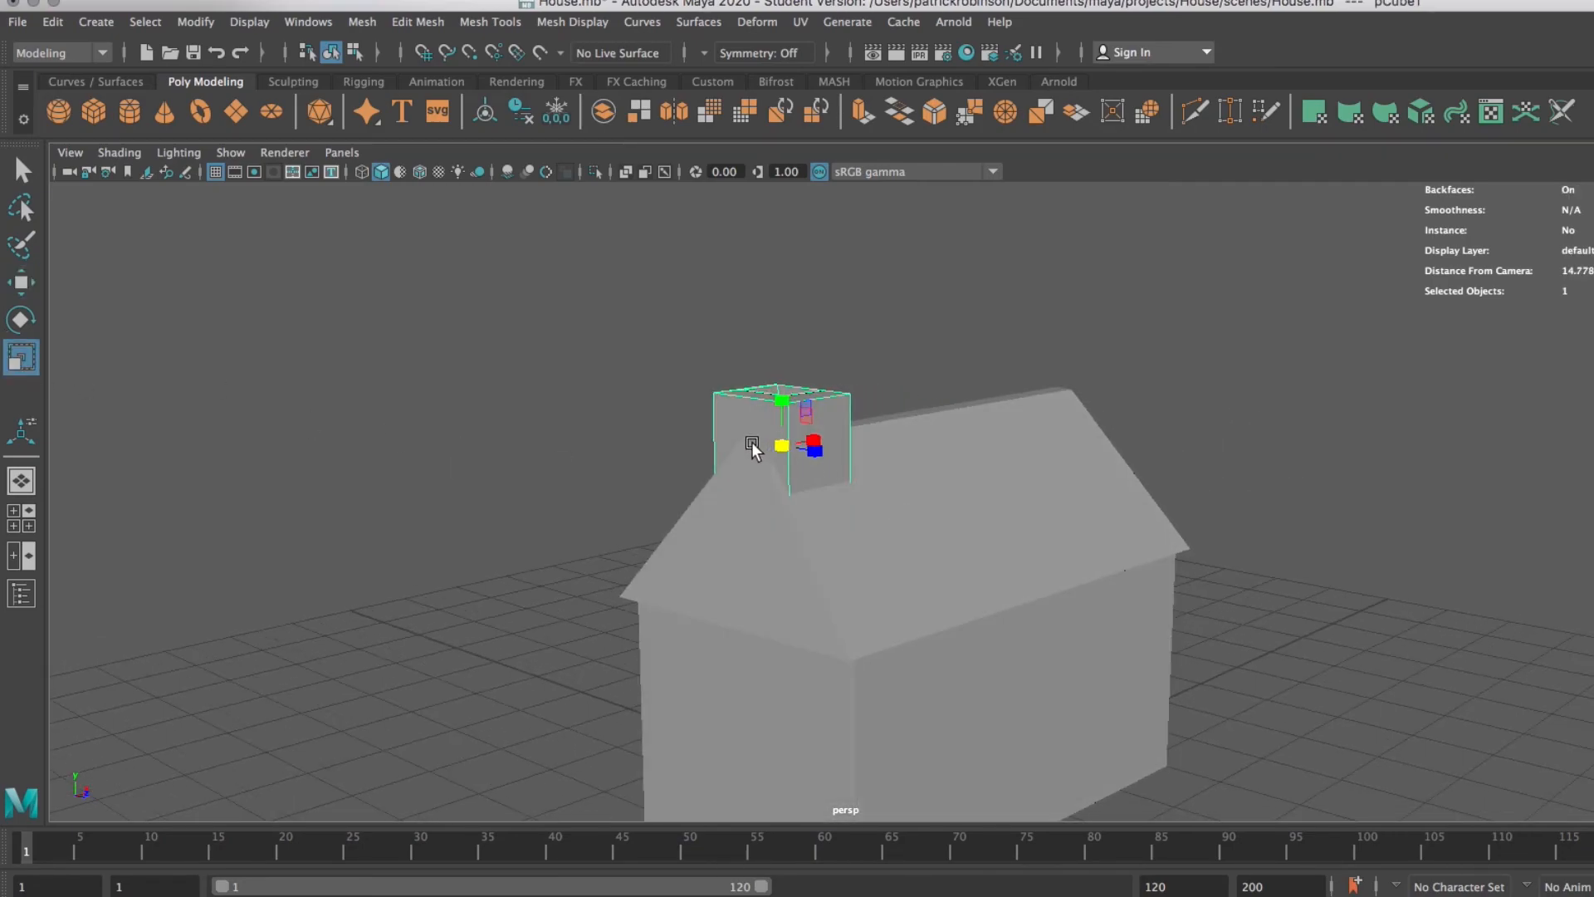
Examine the hollowed chimney and how it sits on the roof ridge, with everything deselected
{"action": "left_click", "coordinate": [889, 356]}
{"action": "left_click_drag", "start_coordinate": [889, 355], "coordinate": [925, 418], "text": "alt"}
{"action": "left_click", "coordinate": [868, 425]}
{"action": "left_click", "coordinate": [959, 352]}
{"action": "left_click", "coordinate": [887, 440]}
{"action": "left_click", "coordinate": [729, 523]}
{"action": "scroll", "coordinate": [729, 532], "scroll_direction": "down", "scroll_amount": 5}
{"action": "left_click_drag", "start_coordinate": [631, 603], "coordinate": [835, 548], "text": "alt"}
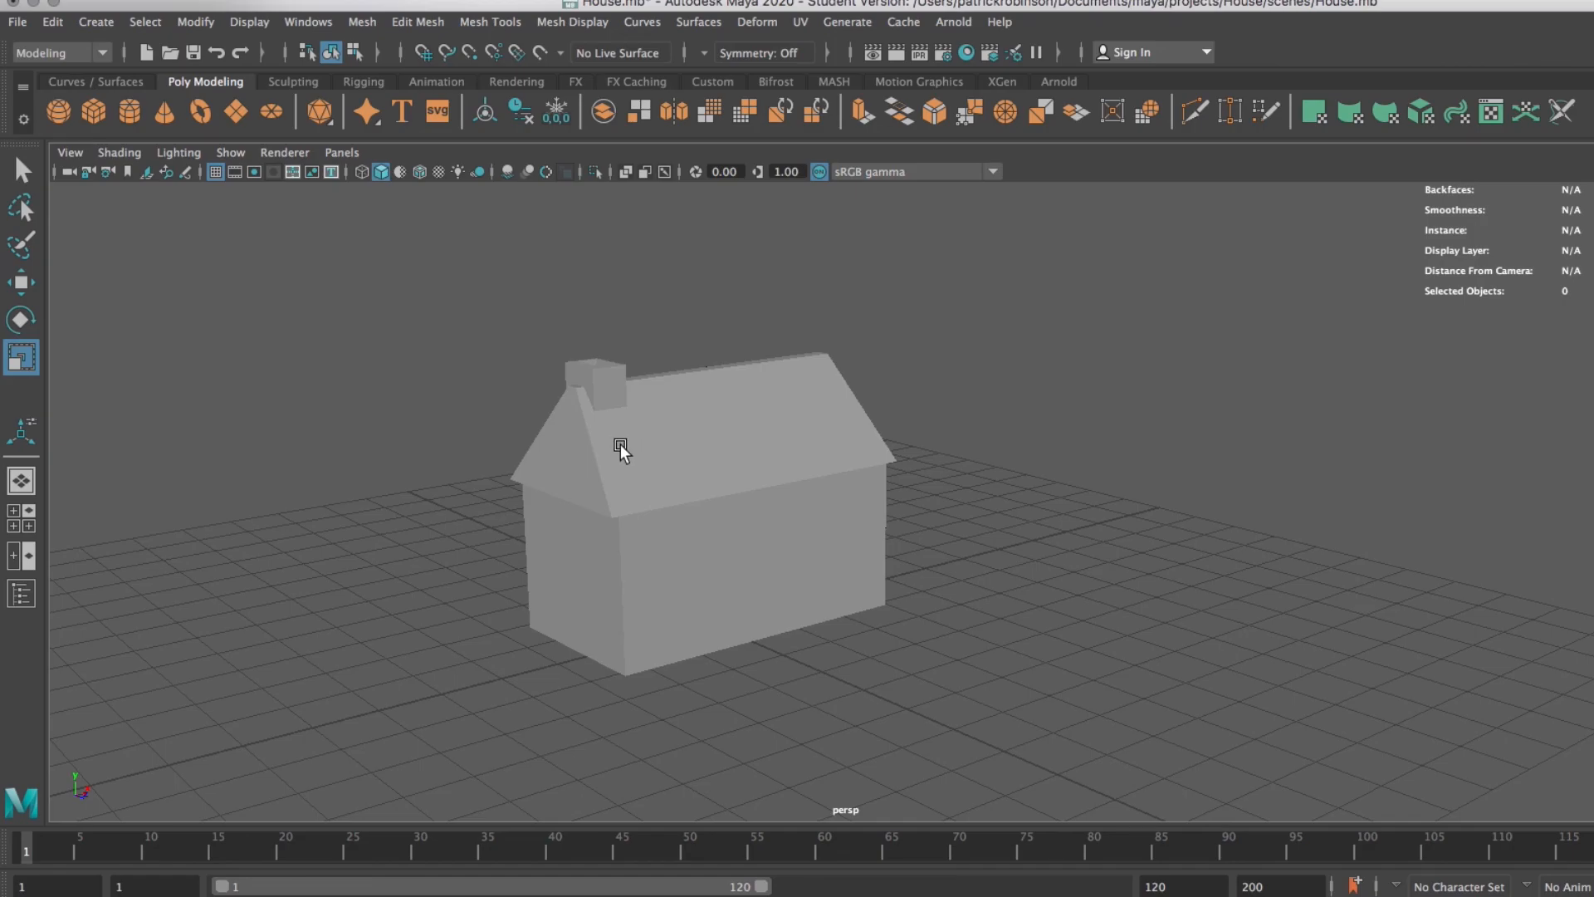
{"action": "middle_click_drag", "start_coordinate": [623, 445], "coordinate": [648, 556], "text": "alt"}
{"action": "right_click_drag", "start_coordinate": [648, 556], "coordinate": [676, 621], "text": "alt"}
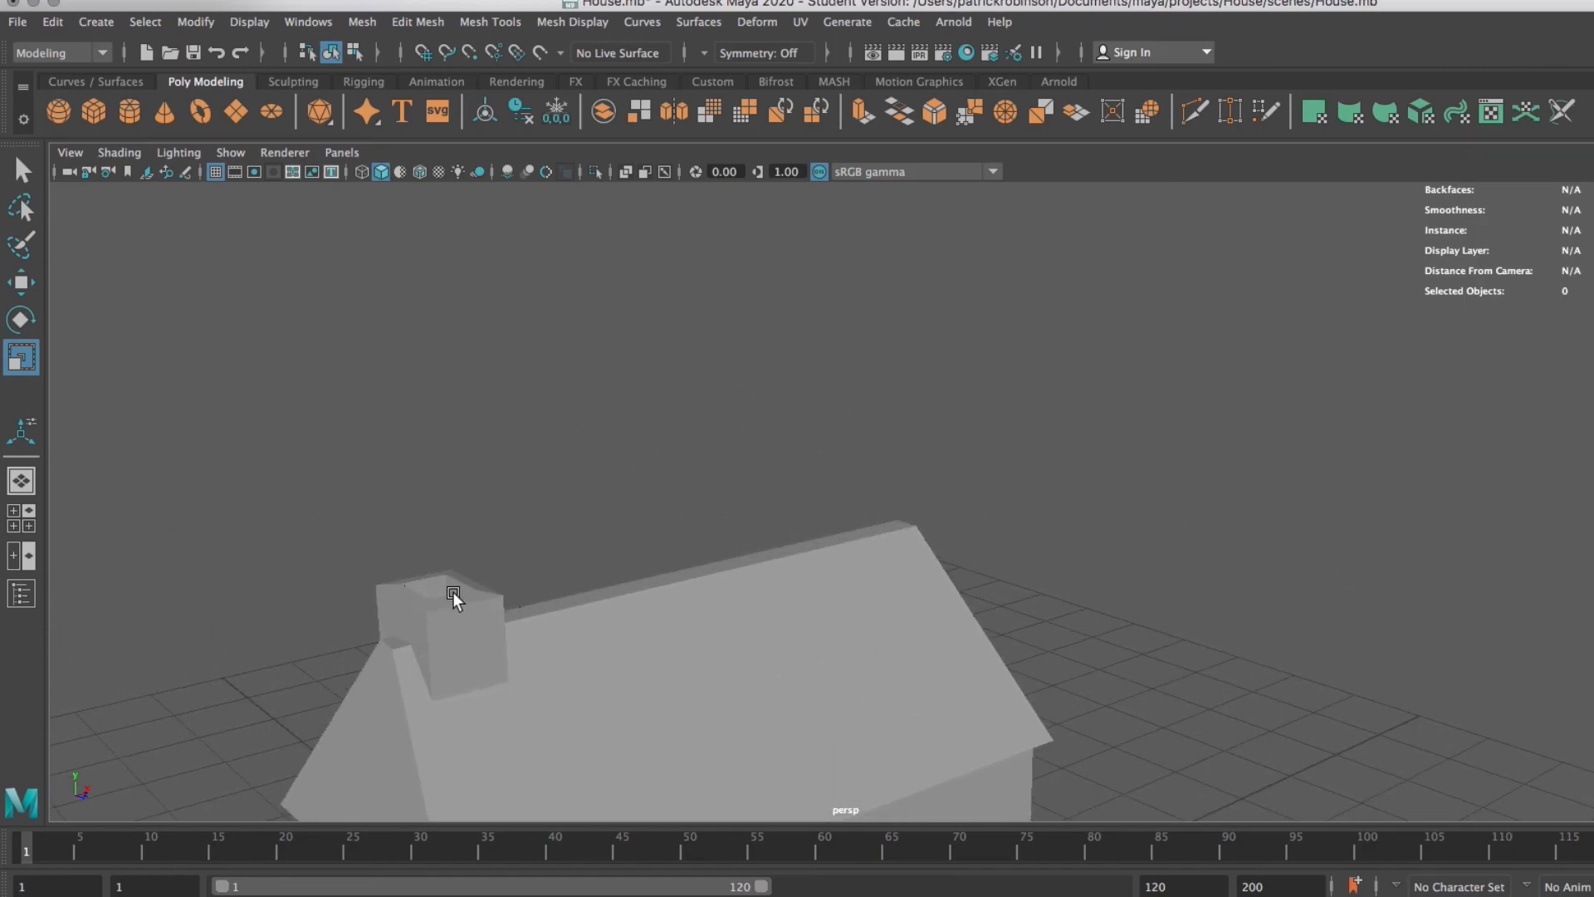